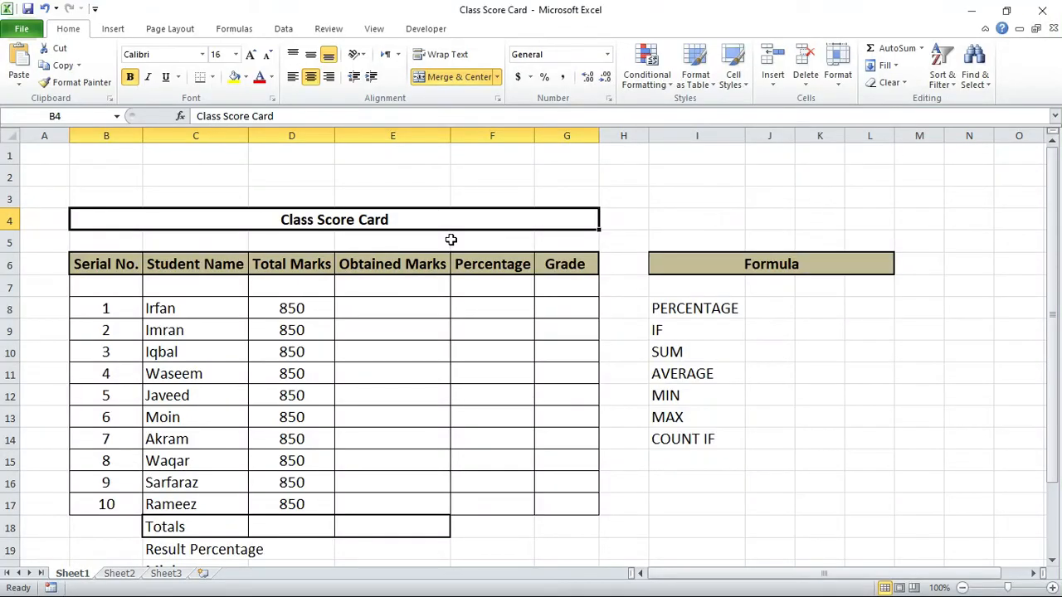
Step: Review the Class Score Card table's student names and the Total Marks values in D8:D17
{"action": "left_click_drag", "start_coordinate": [456, 239], "coordinate": [449, 240]}
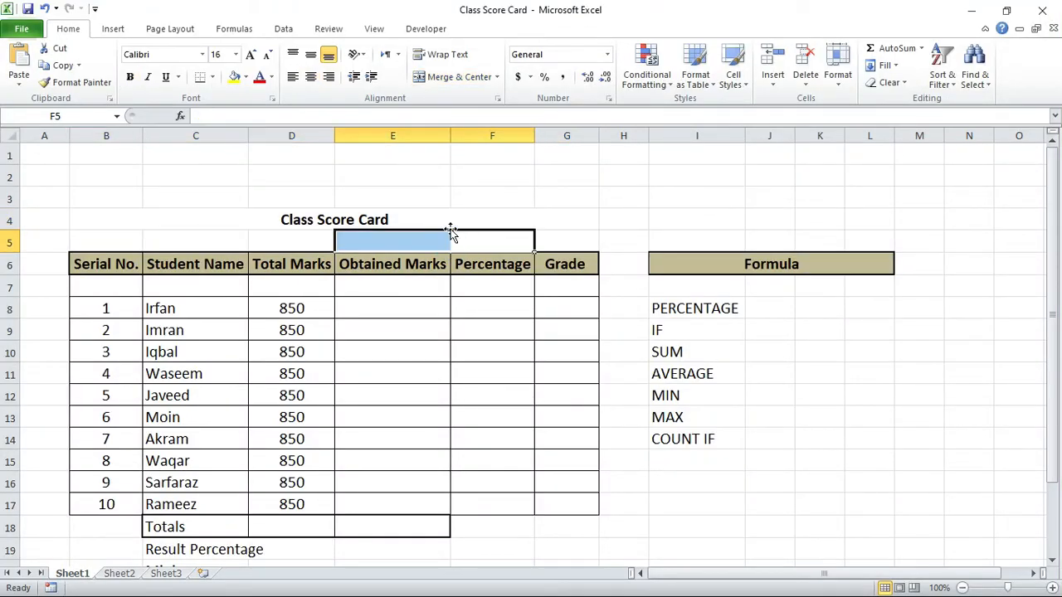
{"action": "left_click", "coordinate": [221, 309]}
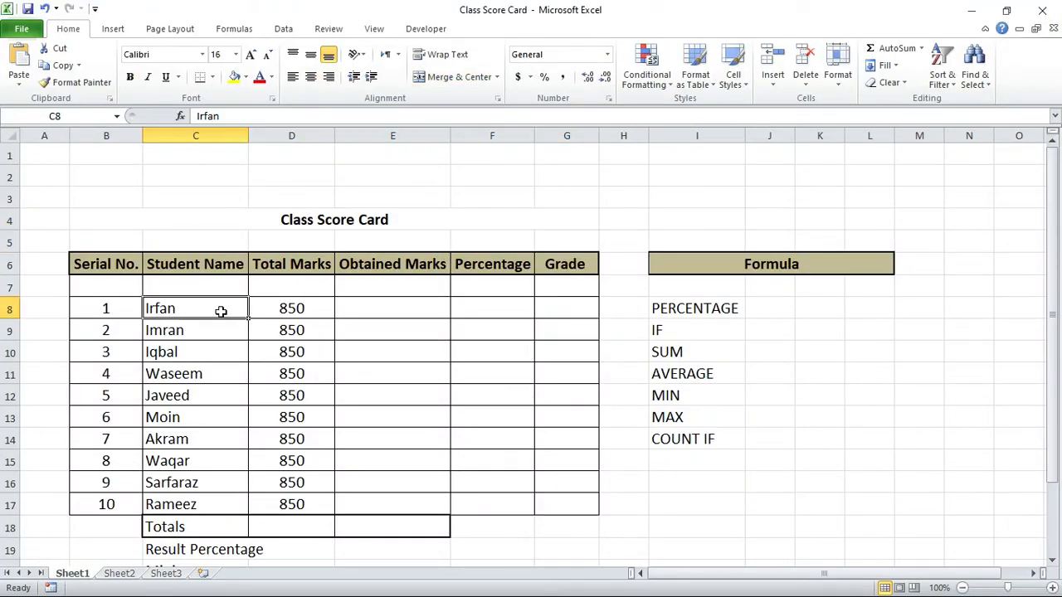
{"action": "left_click", "coordinate": [266, 310]}
{"action": "left_click", "coordinate": [282, 503]}
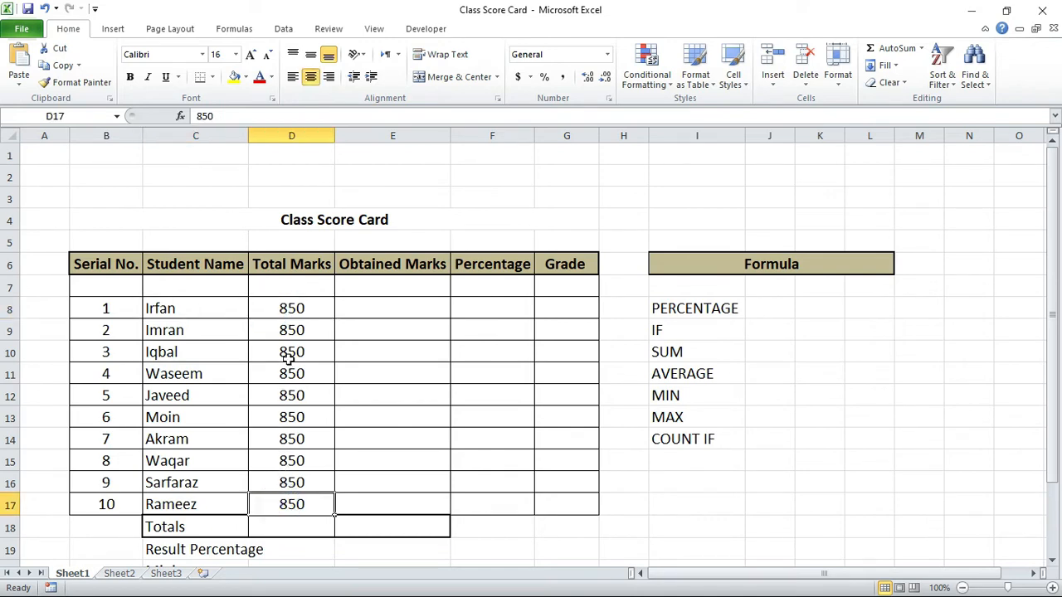
{"action": "left_click_drag", "start_coordinate": [289, 306], "coordinate": [292, 502]}
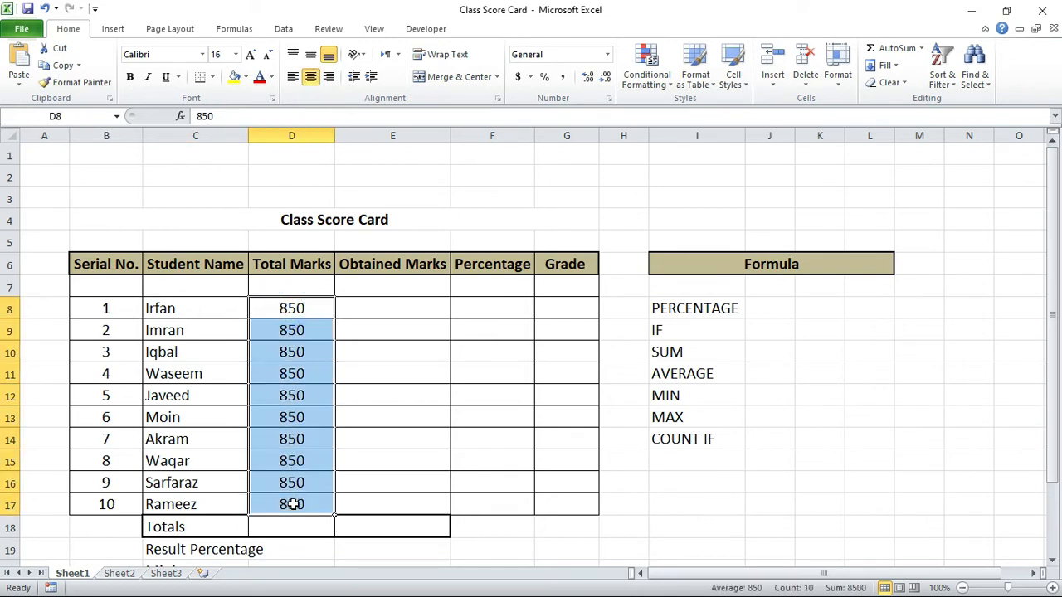
Step: Review the functions in the Formula list, from PERCENTAGE in I8 to COUNT IF in I14
{"action": "left_click", "coordinate": [679, 313]}
{"action": "left_click", "coordinate": [678, 332]}
{"action": "left_click", "coordinate": [674, 352]}
{"action": "left_click", "coordinate": [678, 374]}
{"action": "left_click", "coordinate": [679, 418]}
{"action": "left_click", "coordinate": [677, 442]}
{"action": "left_click", "coordinate": [679, 308]}
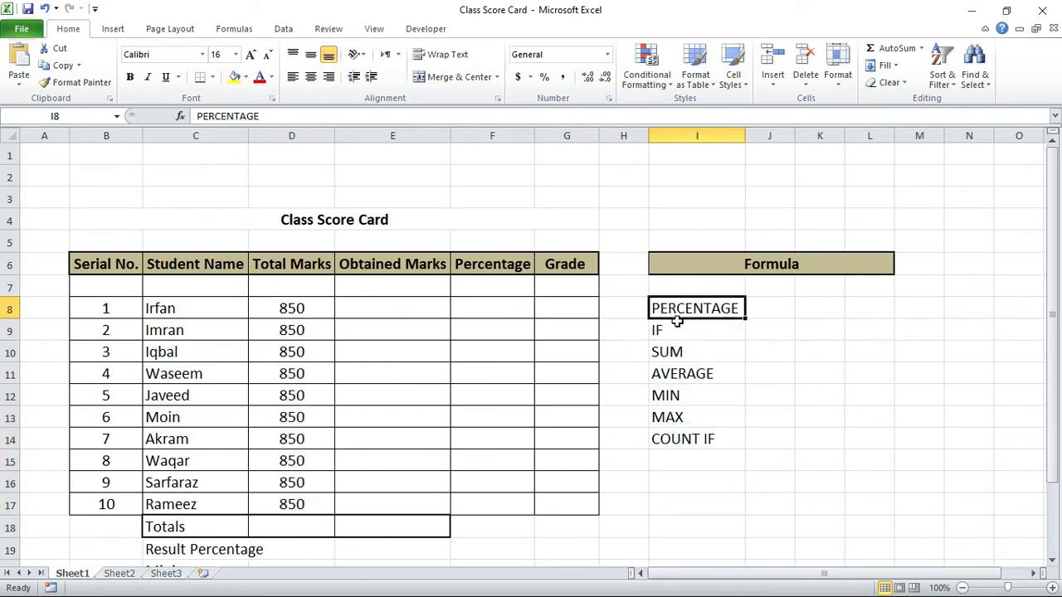
{"action": "left_click", "coordinate": [677, 331]}
{"action": "left_click", "coordinate": [670, 352]}
{"action": "left_click", "coordinate": [672, 374]}
{"action": "left_click", "coordinate": [682, 416]}
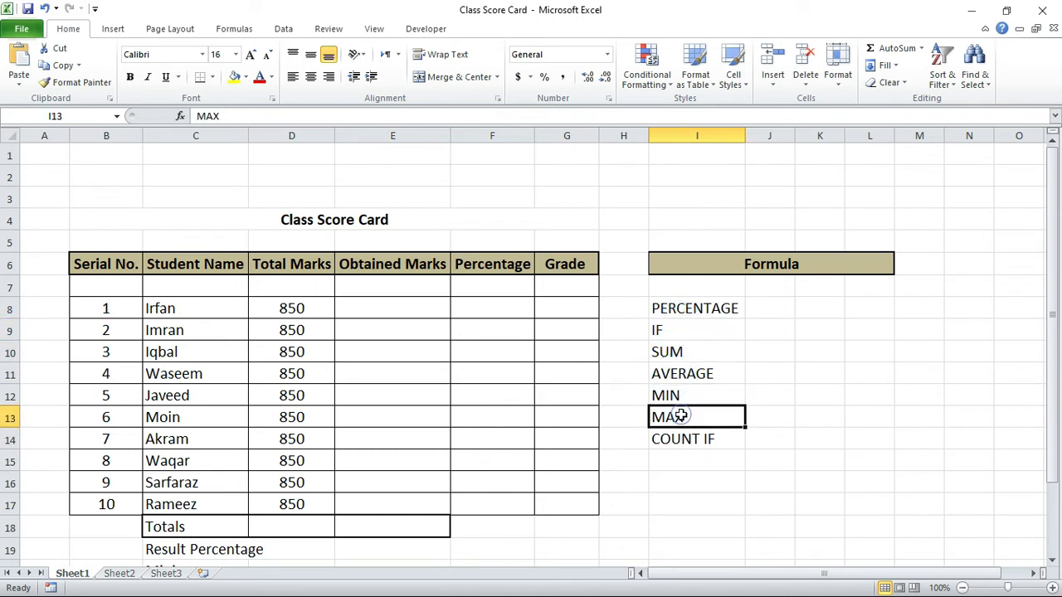
{"action": "left_click", "coordinate": [676, 395]}
{"action": "left_click", "coordinate": [681, 417]}
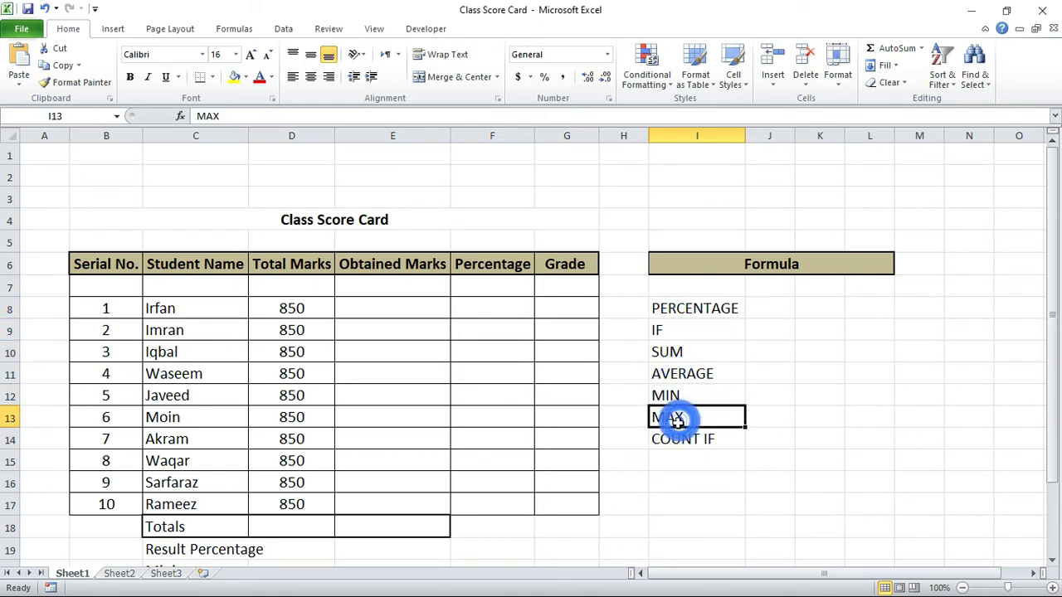
{"action": "left_click", "coordinate": [678, 437]}
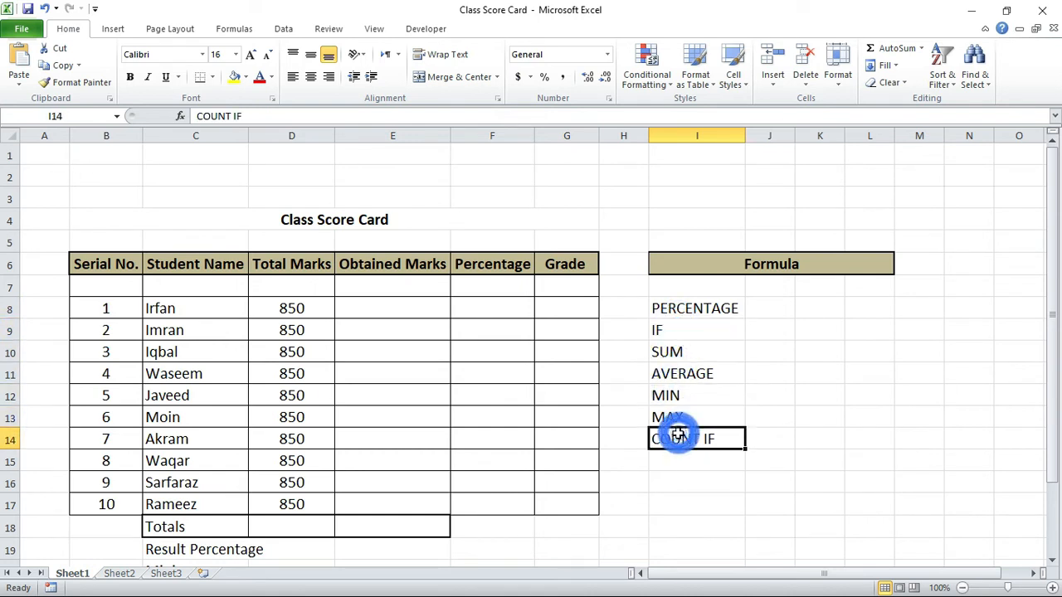
{"action": "left_click", "coordinate": [439, 317]}
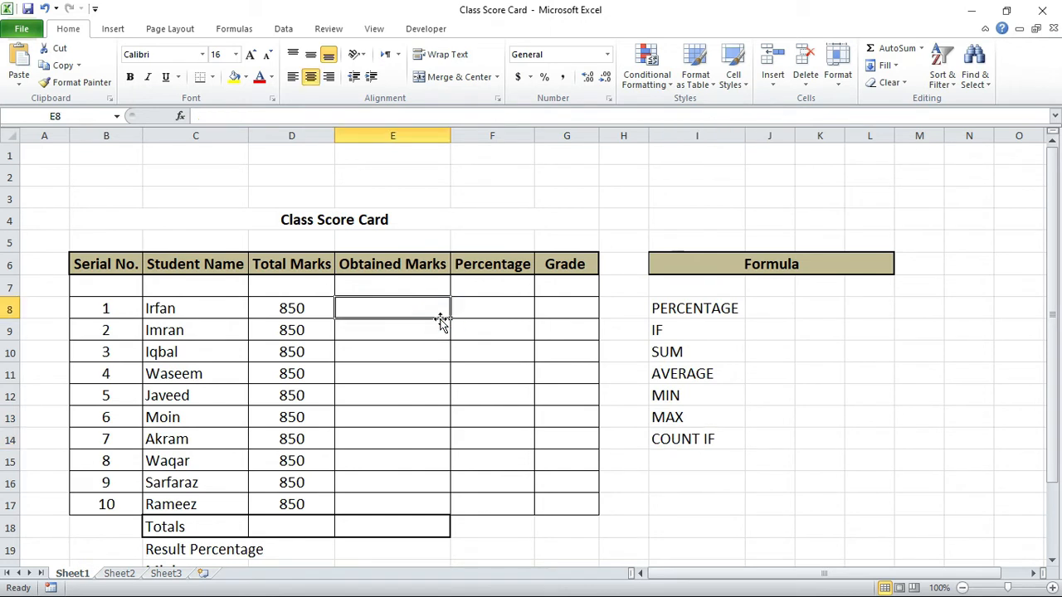
{"action": "key", "text": "shift+Down"}
{"action": "key", "text": "shift+Down"}
{"action": "key", "text": "shift+Down"}
{"action": "key", "text": "Up"}
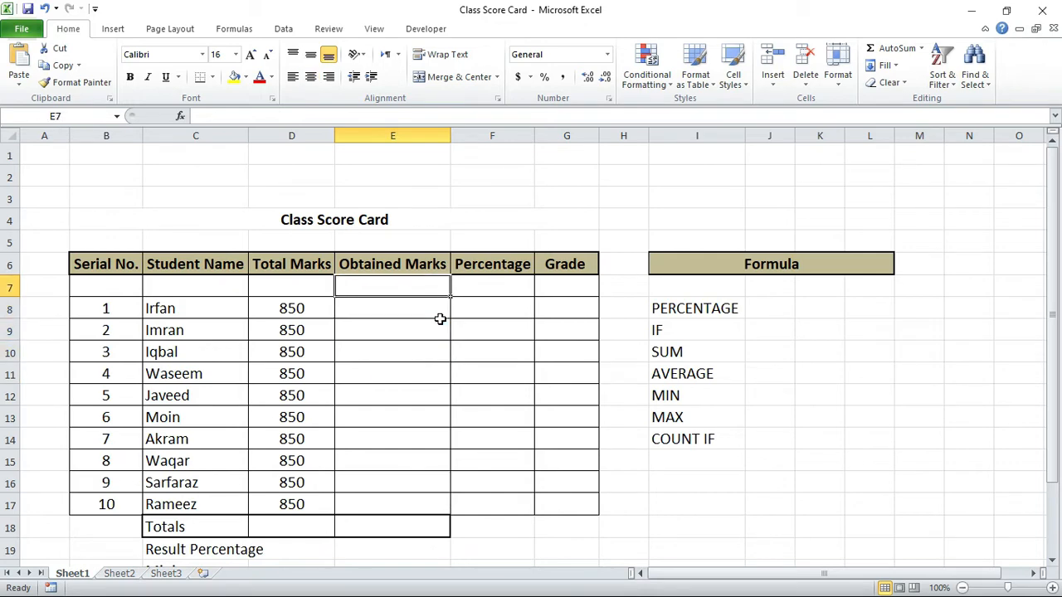
Step: Select the Obtained Marks range E8:E17 and enter 820 in E8 and 780 in E9
{"action": "left_click", "coordinate": [435, 306]}
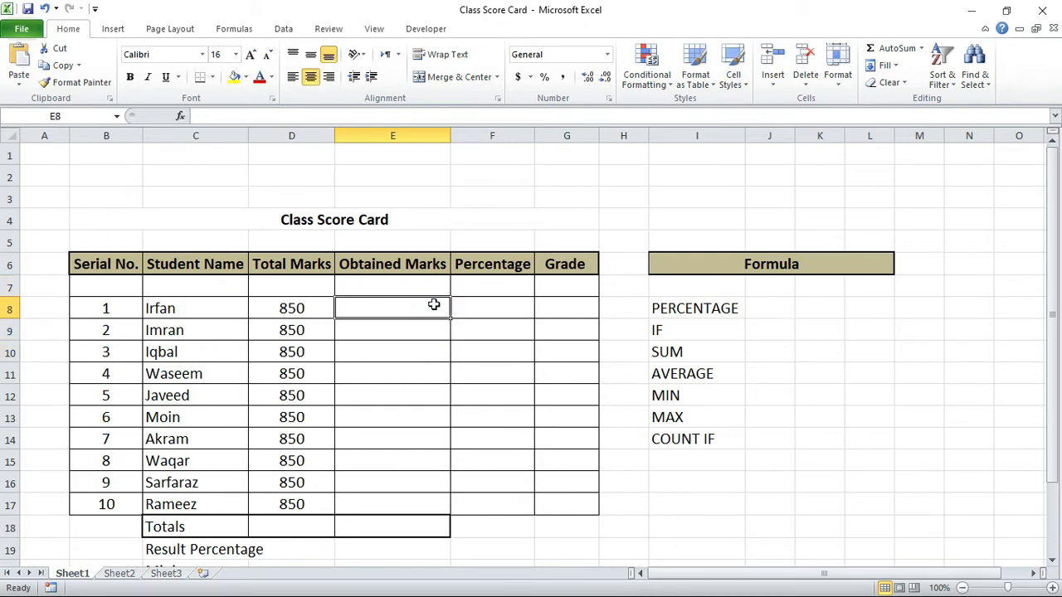
{"action": "key", "text": "shift+Down"}
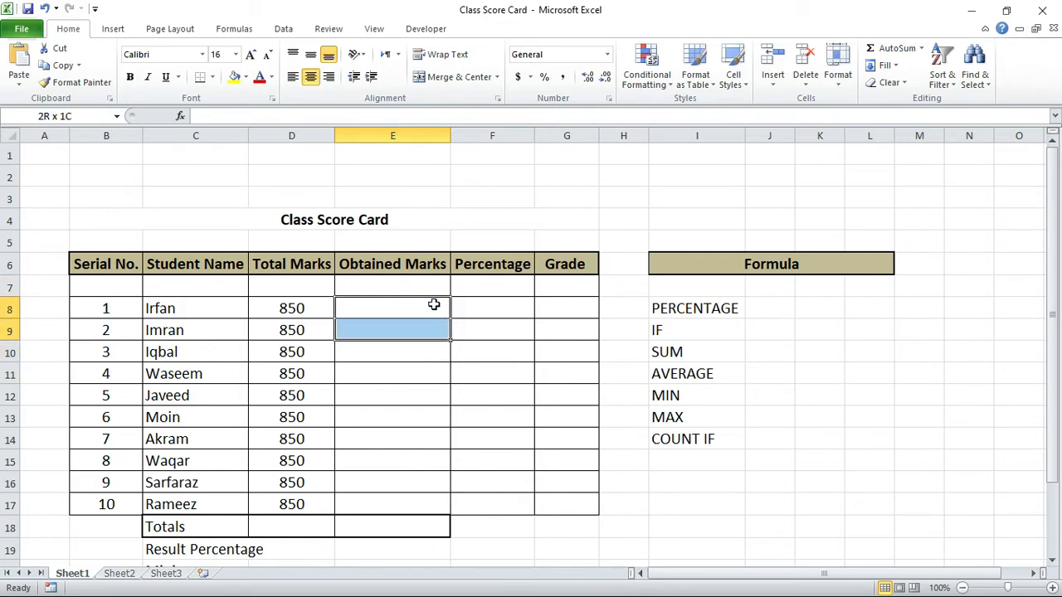
{"action": "key", "text": "shift+Down"}
{"action": "key", "text": "shift+Down"}
{"action": "key", "text": "shift+Down"}
{"action": "key", "text": "shift+Down"}
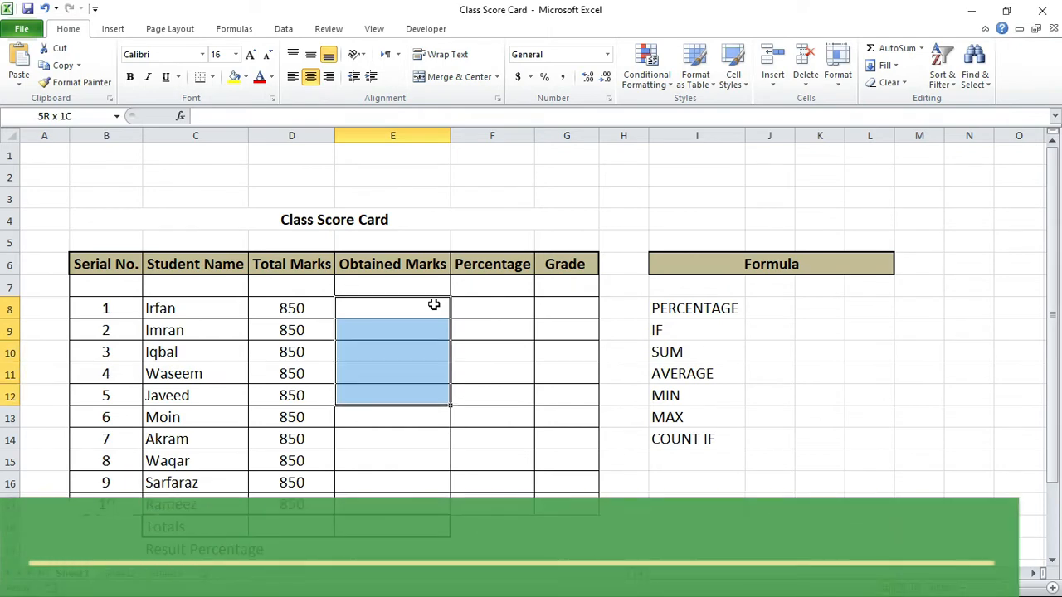
{"action": "key", "text": "shift+Down"}
{"action": "key", "text": "shift+Down"}
{"action": "key", "text": "shift+Down"}
{"action": "key", "text": "shift+Down"}
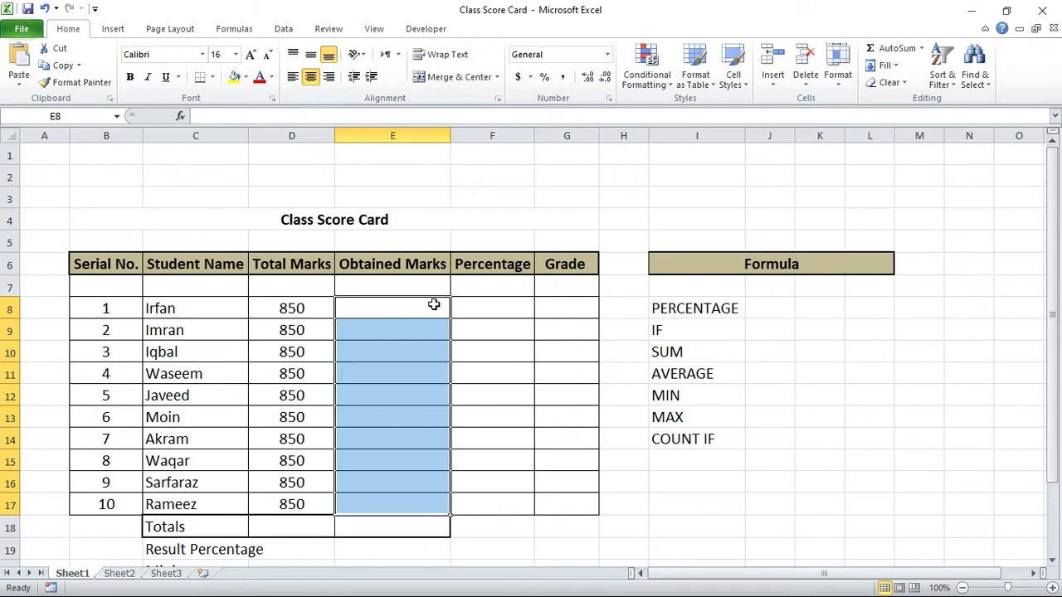
{"action": "type", "text": "820"}
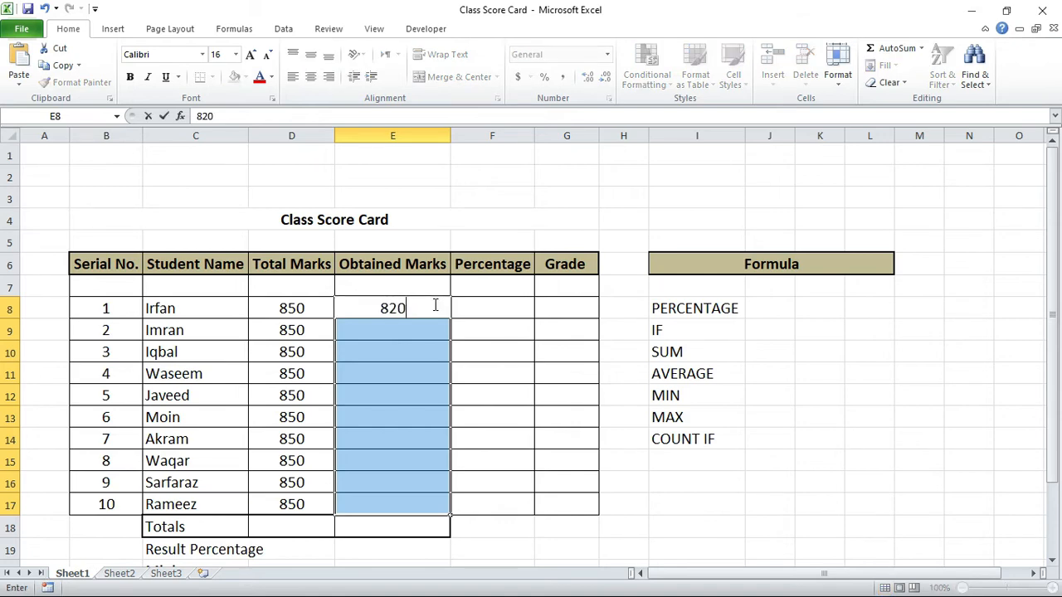
{"action": "key", "text": "Return"}
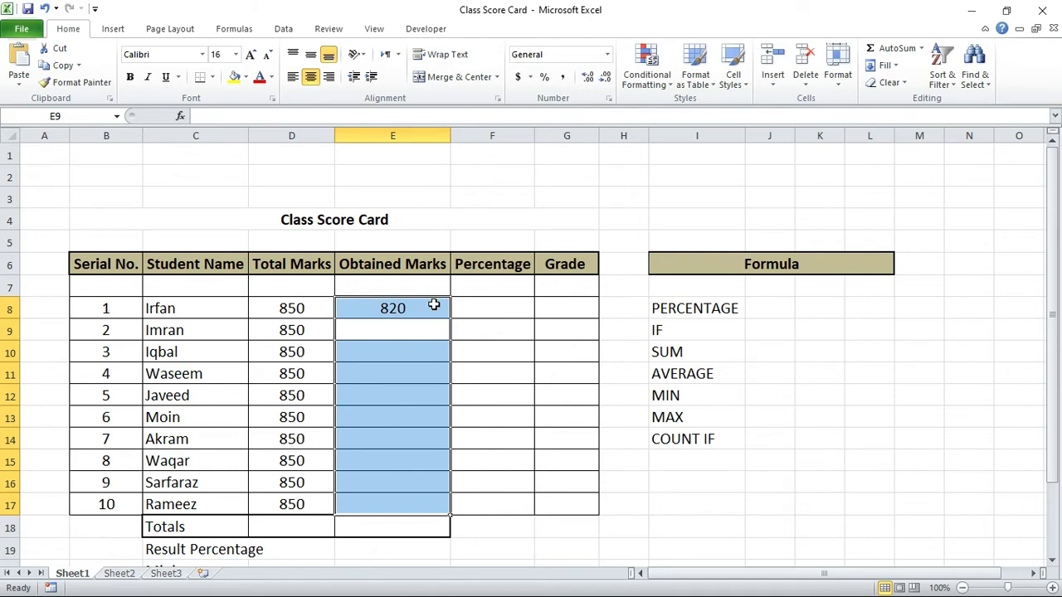
{"action": "type", "text": "780"}
{"action": "key", "text": "Return"}
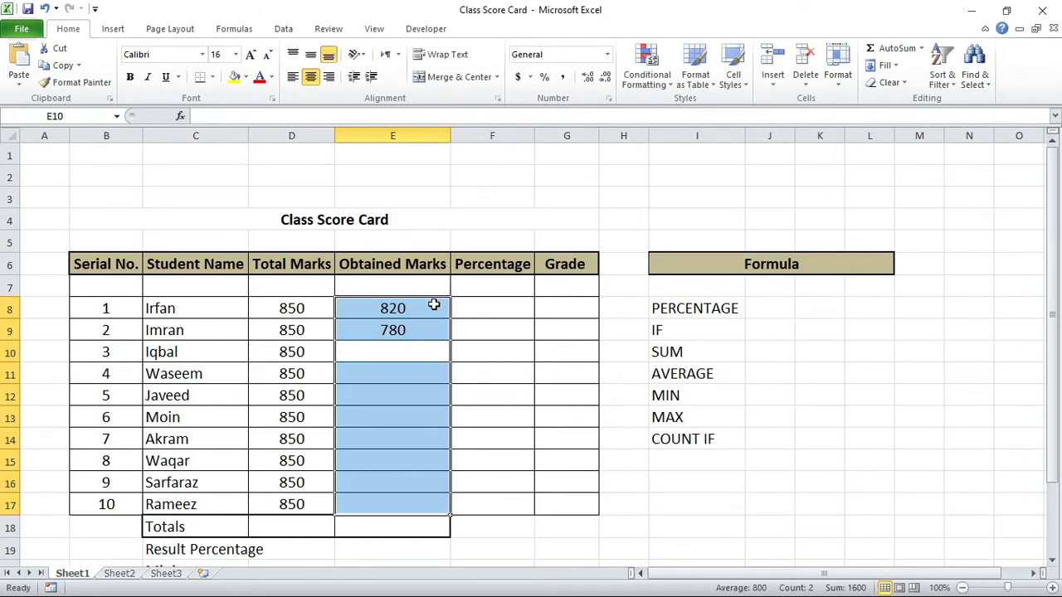
{"action": "type", "text": "770"}
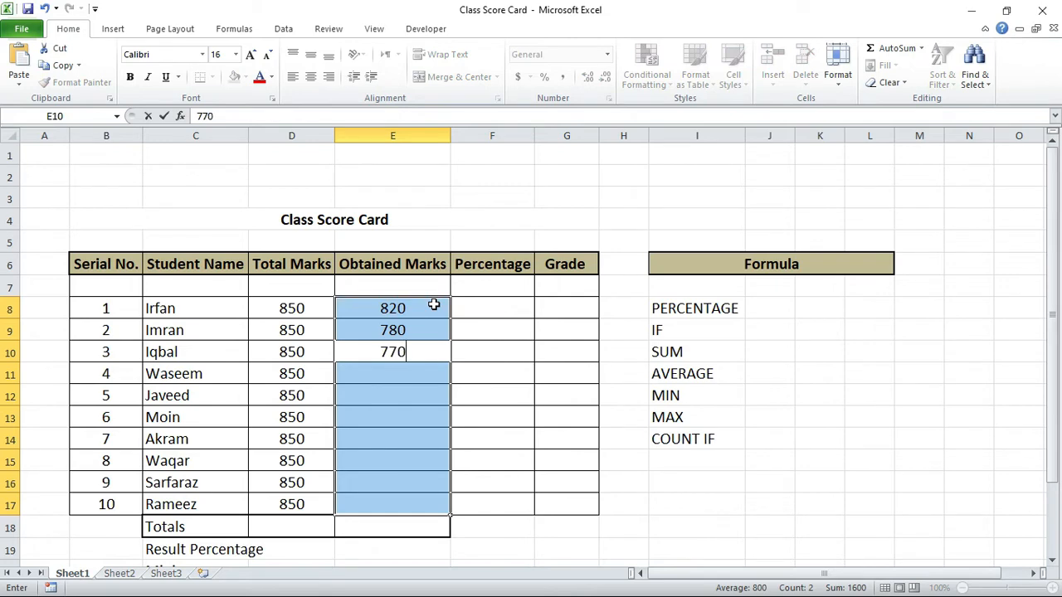
{"action": "key", "text": "BackSpace"}
{"action": "key", "text": "BackSpace"}
{"action": "key", "text": "BackSpace"}
Step: Enter the obtained marks 690, 710 and 450 in cells E10 to E12
{"action": "type", "text": "68"}
{"action": "key", "text": "BackSpace"}
{"action": "type", "text": "90"}
{"action": "key", "text": "Return"}
{"action": "type", "text": "710"}
{"action": "key", "text": "Return"}
{"action": "type", "text": "450"}
{"action": "key", "text": "Return"}
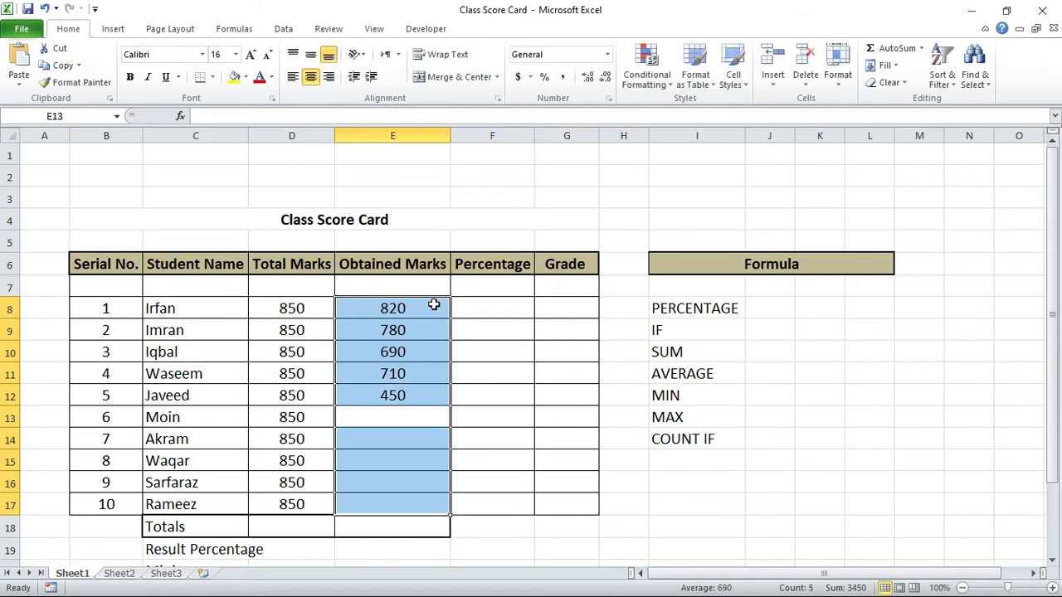
Step: Enter the obtained marks 350, 656 and 526 in cells E13 to E15
{"action": "type", "text": "350"}
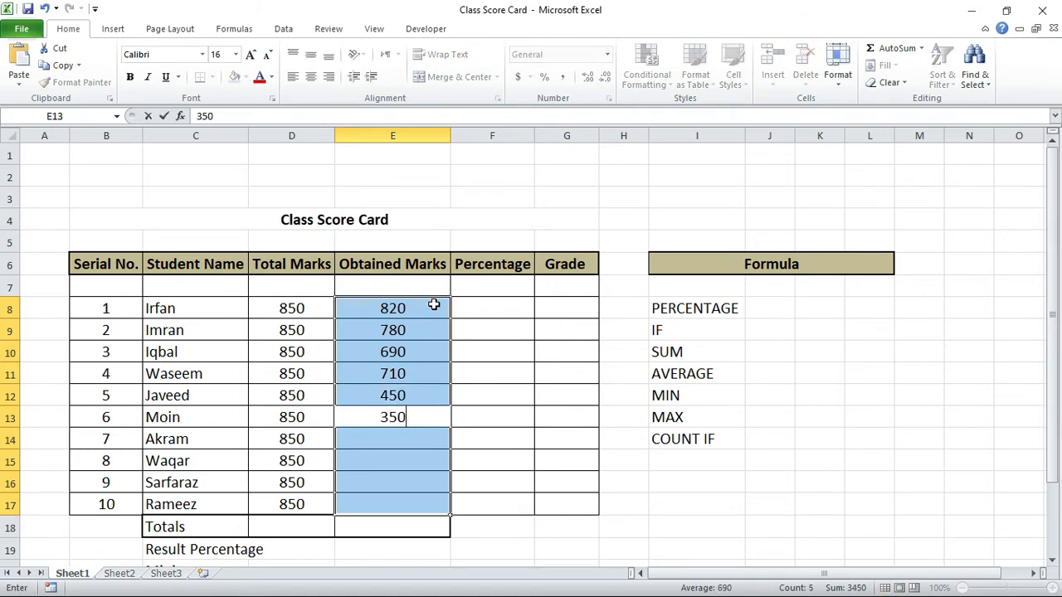
{"action": "key", "text": "Return"}
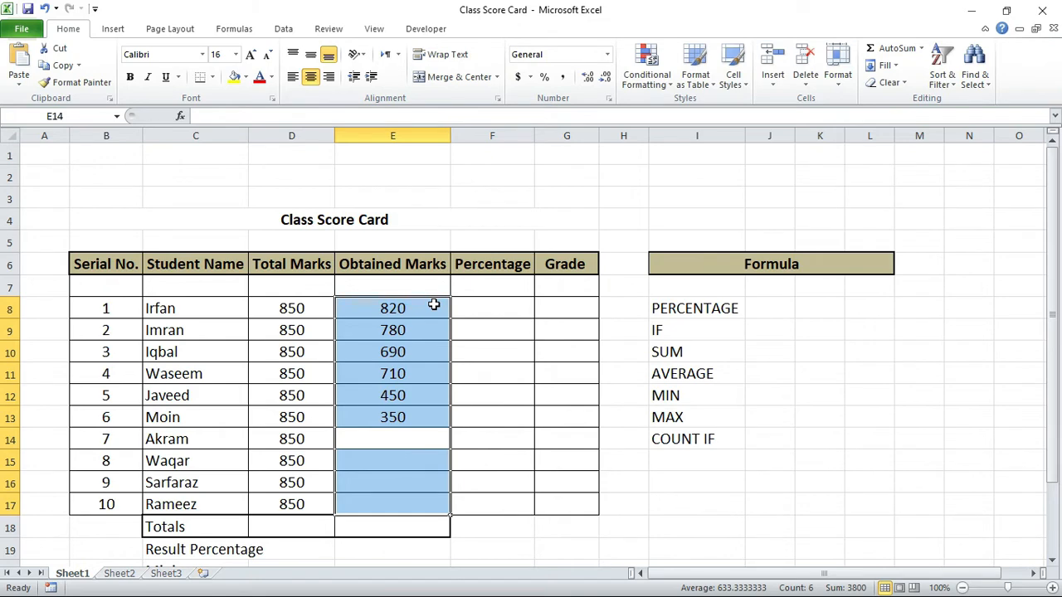
{"action": "type", "text": "656"}
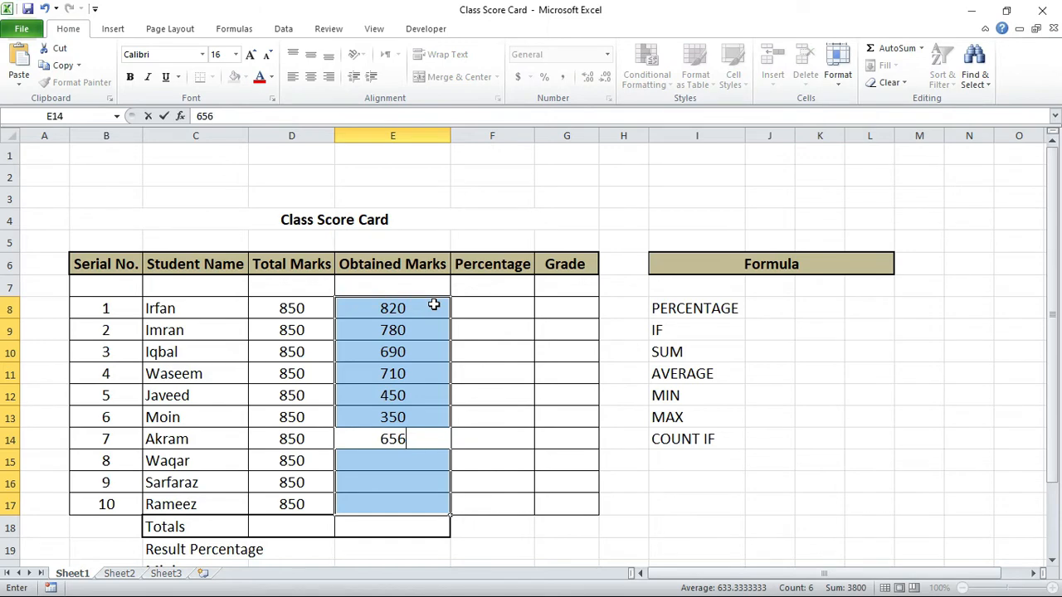
{"action": "key", "text": "Return"}
{"action": "type", "text": "526"}
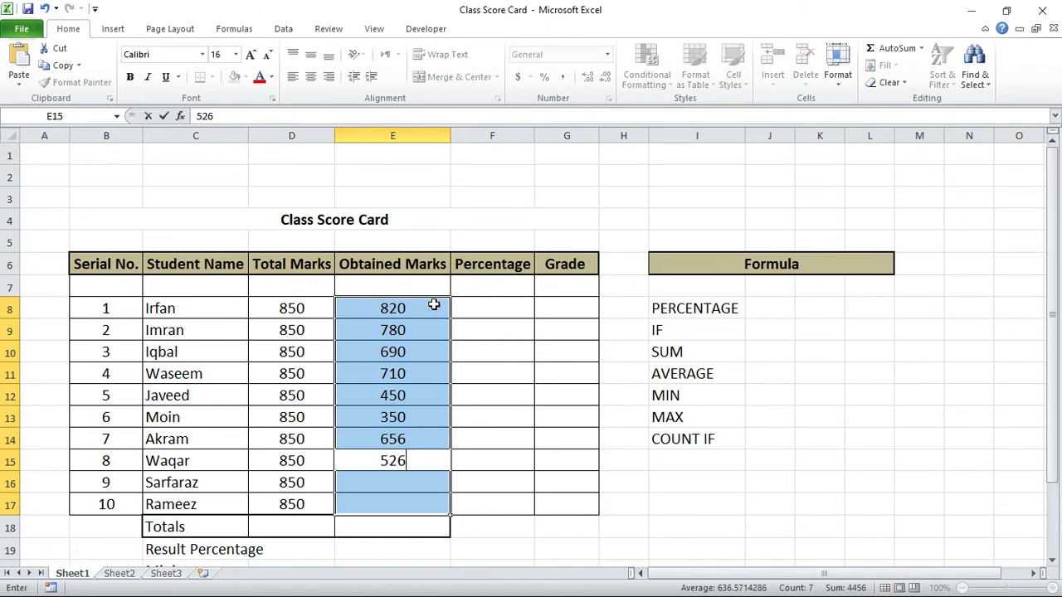
{"action": "key", "text": "Return"}
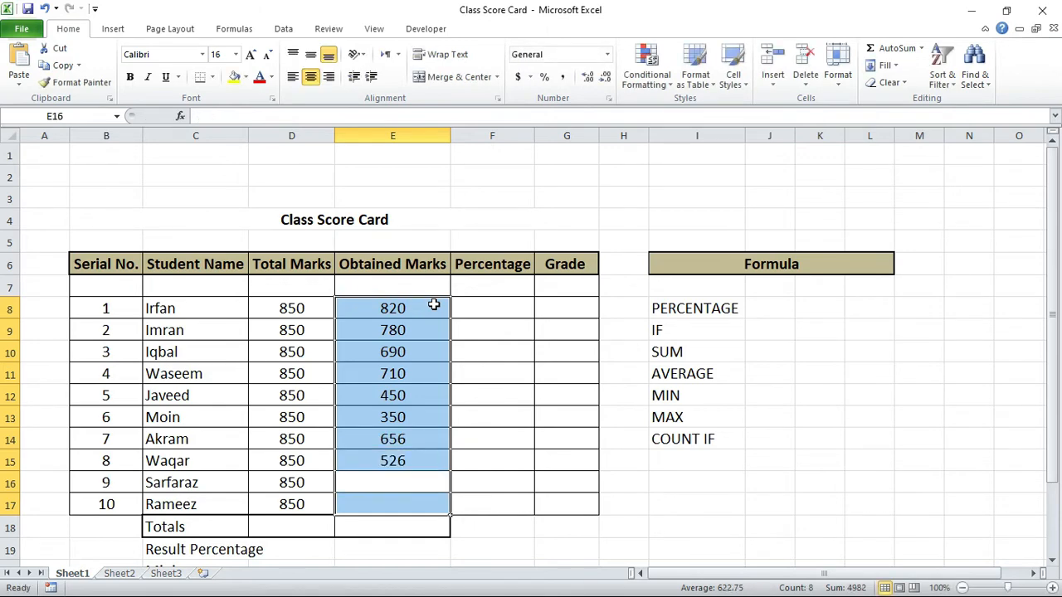
Step: Complete the Obtained Marks column with 835 in E16 and 745 in E17
{"action": "type", "text": "8"}
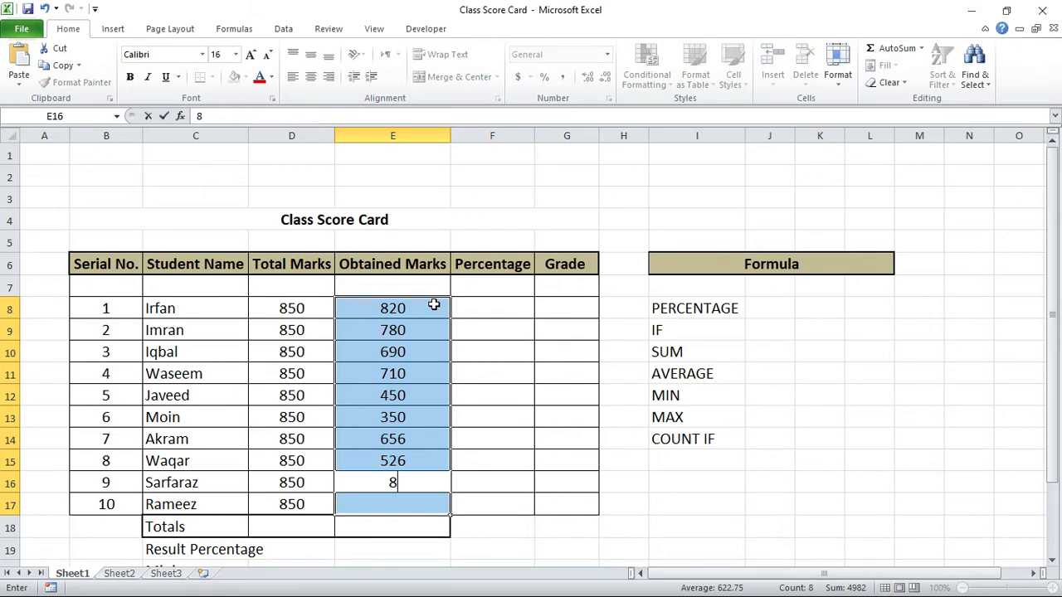
{"action": "type", "text": "35"}
{"action": "key", "text": "Return"}
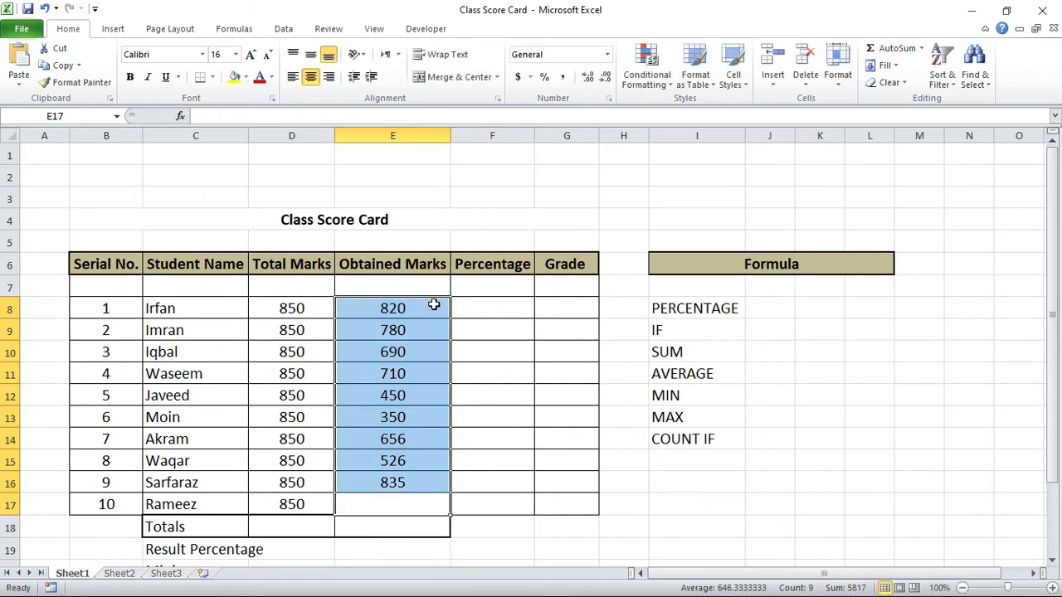
{"action": "type", "text": "7"}
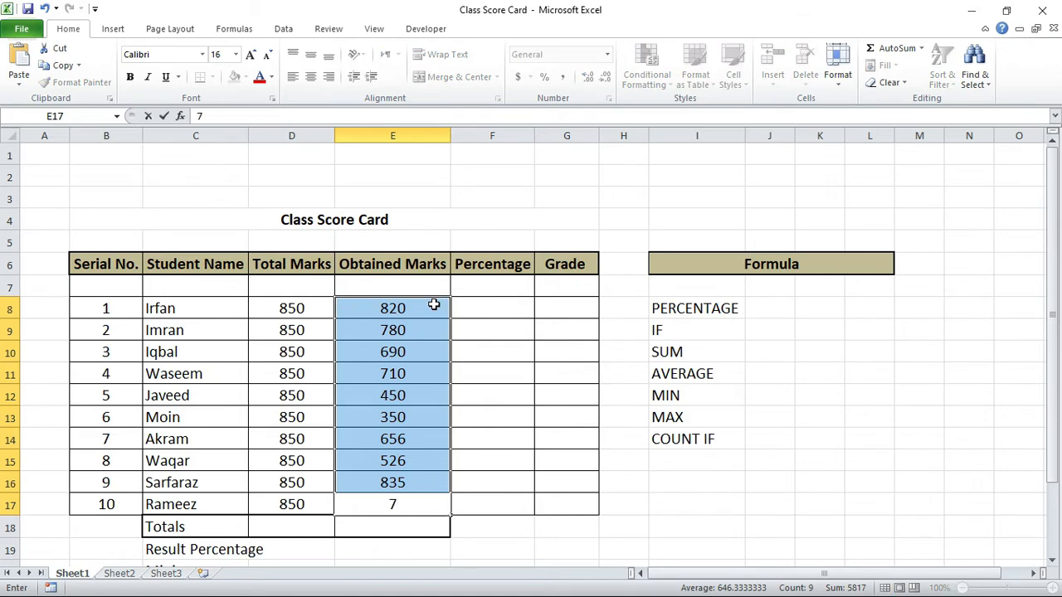
{"action": "type", "text": "45"}
{"action": "key", "text": "Return"}
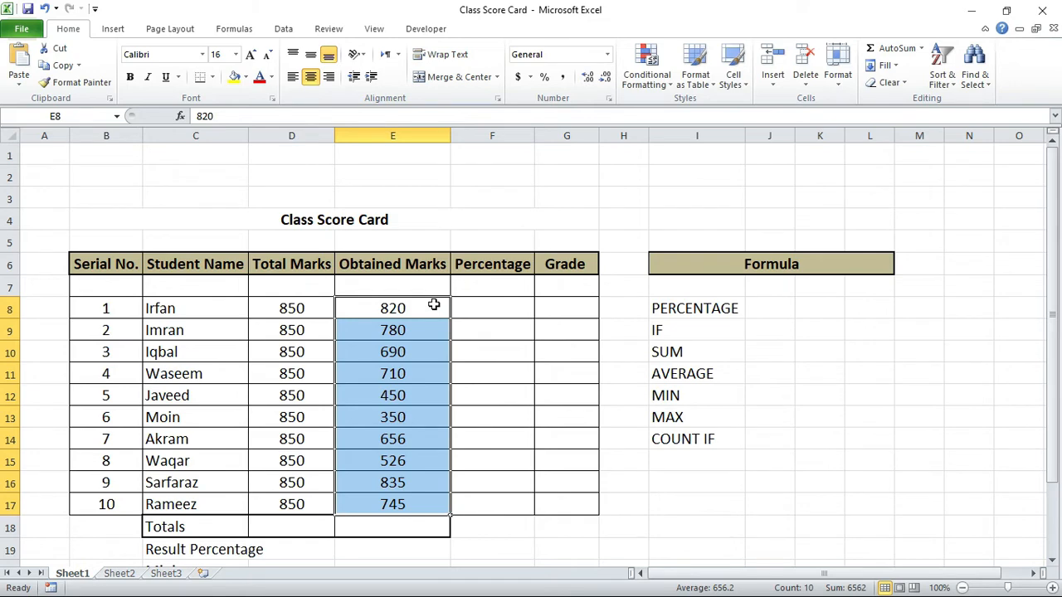
Step: Calculate the first student's percentage in F8 with the formula =E8/D8
{"action": "left_click", "coordinate": [471, 304]}
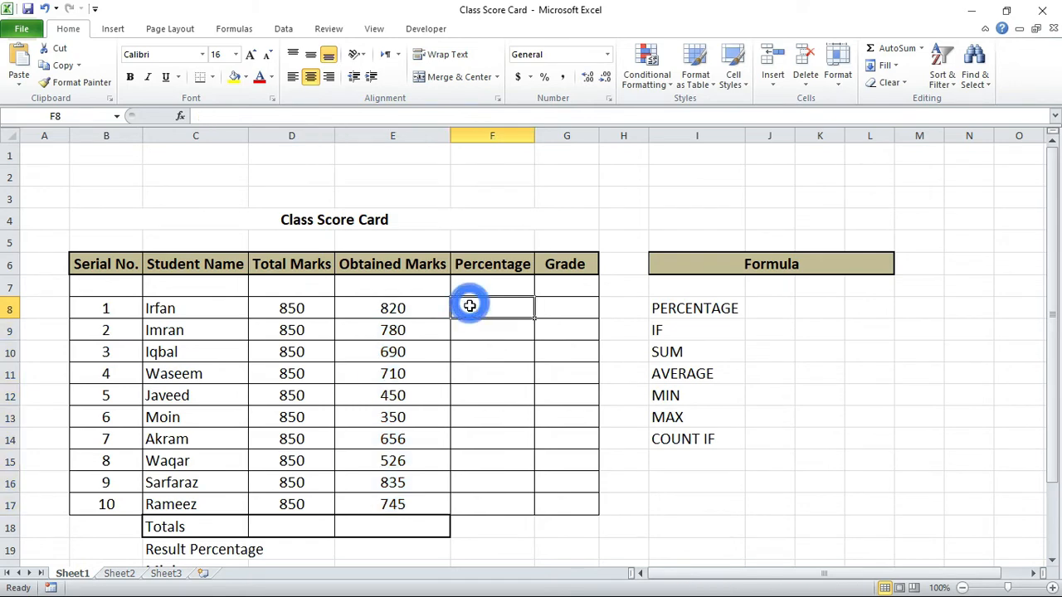
{"action": "left_click", "coordinate": [691, 306]}
{"action": "left_click", "coordinate": [515, 310]}
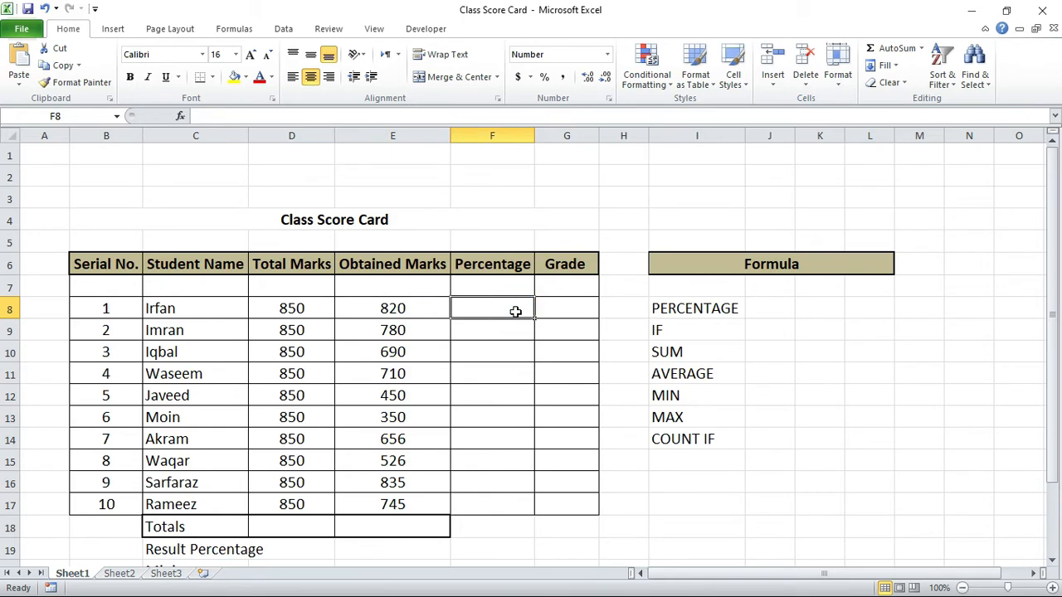
{"action": "type", "text": "="}
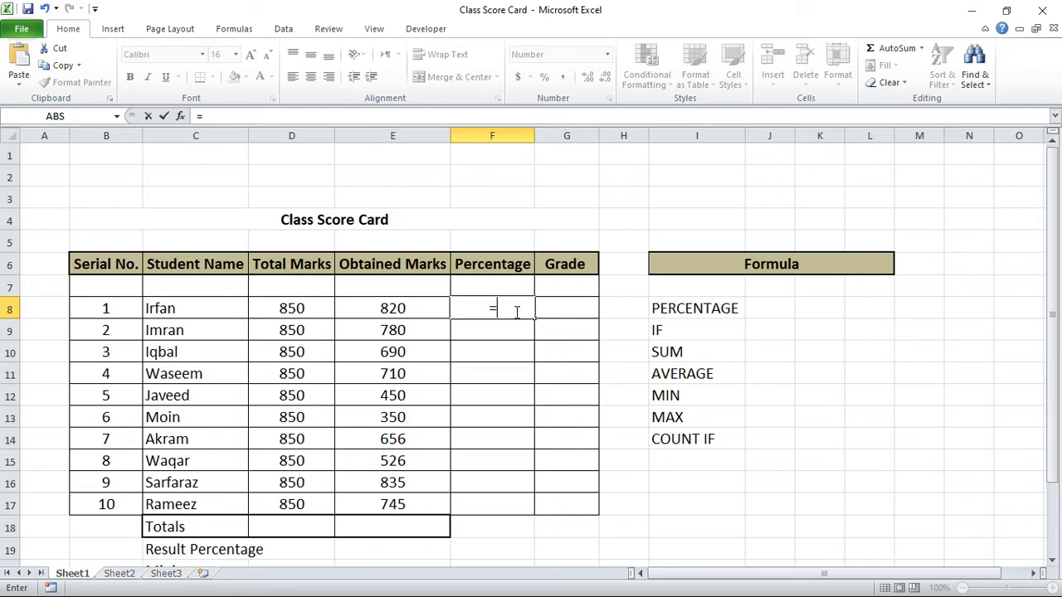
{"action": "left_click", "coordinate": [422, 312]}
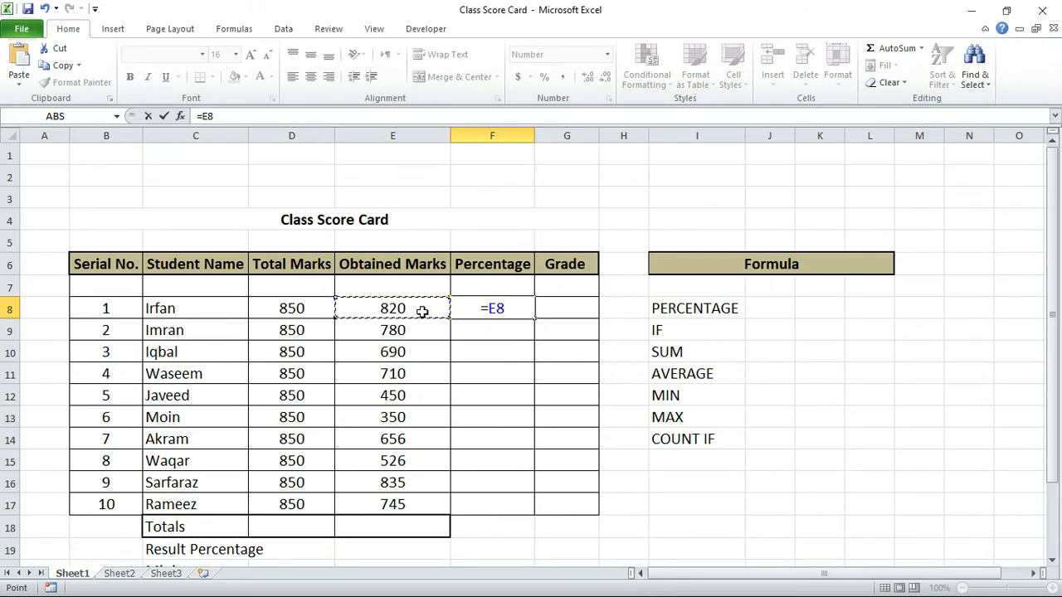
{"action": "type", "text": "/"}
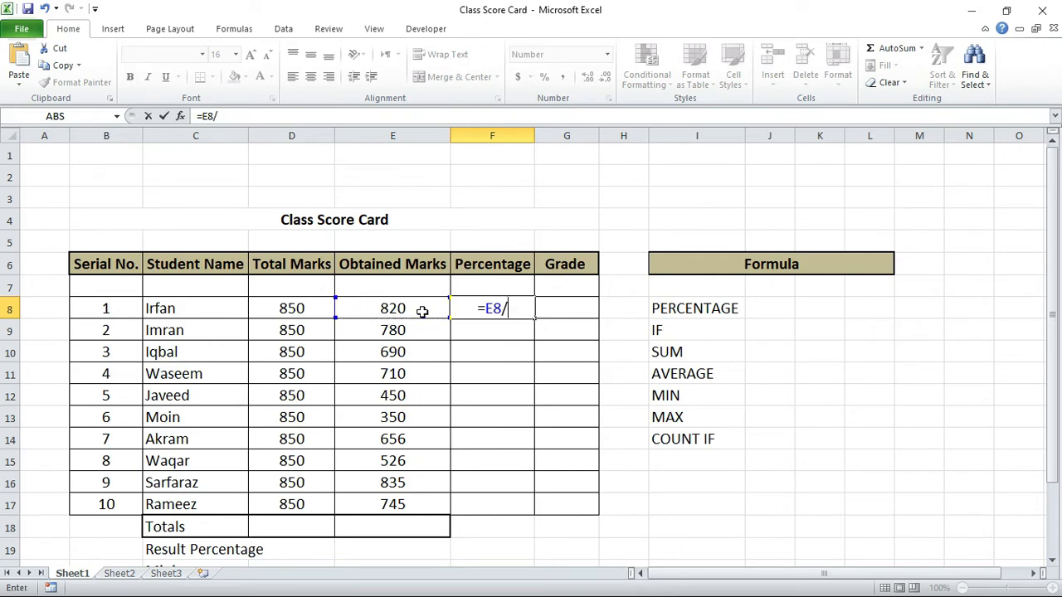
{"action": "left_click", "coordinate": [325, 310]}
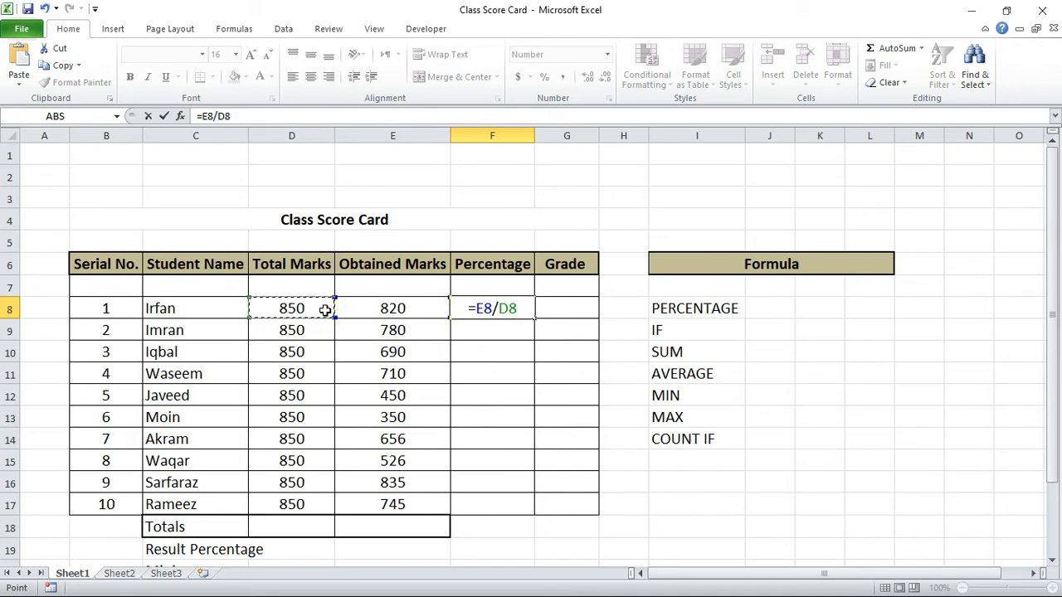
{"action": "key", "text": "Tab"}
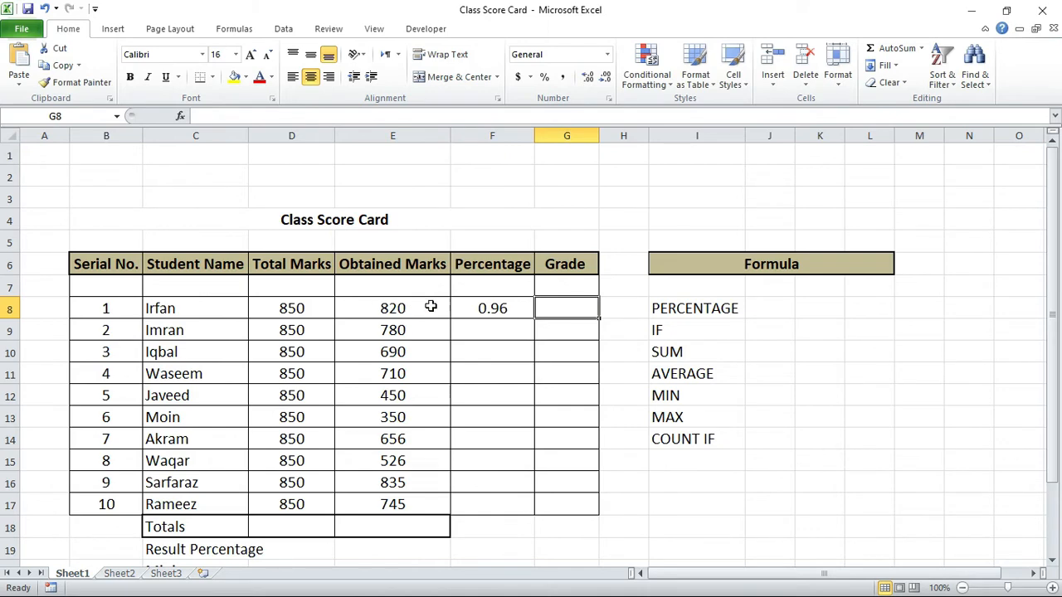
Step: Format the first student's percentage in F8 as Percent Style and fill its formula through F17
{"action": "left_click", "coordinate": [460, 308]}
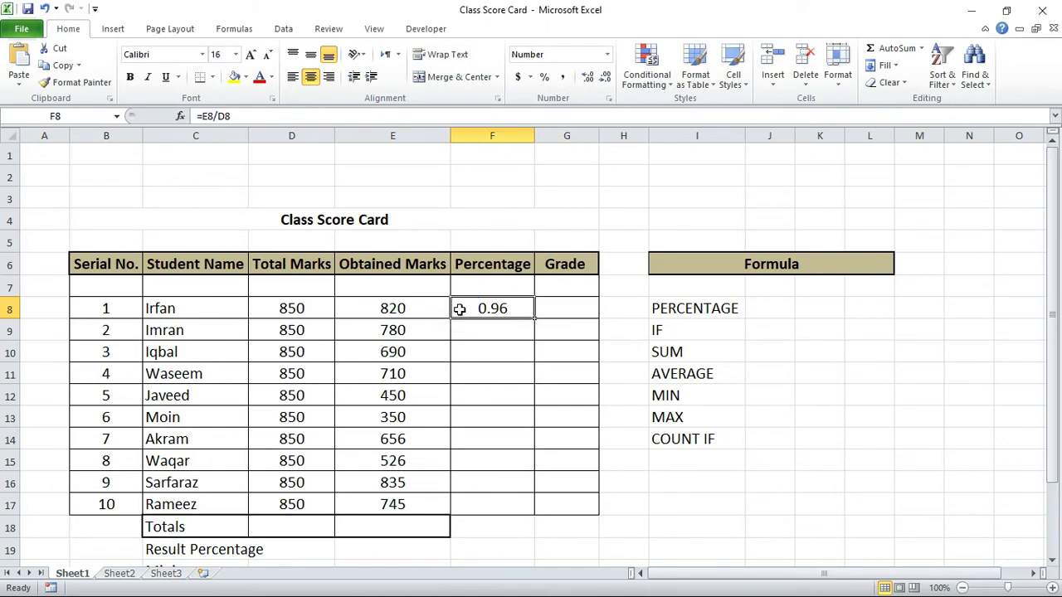
{"action": "left_click", "coordinate": [548, 80]}
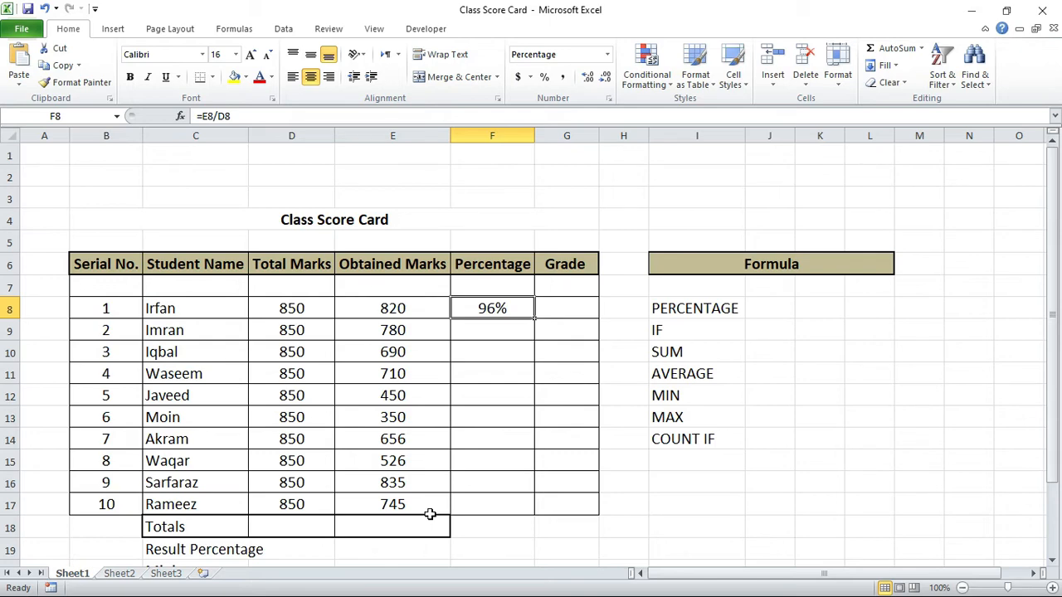
{"action": "left_click_drag", "start_coordinate": [514, 308], "coordinate": [489, 503]}
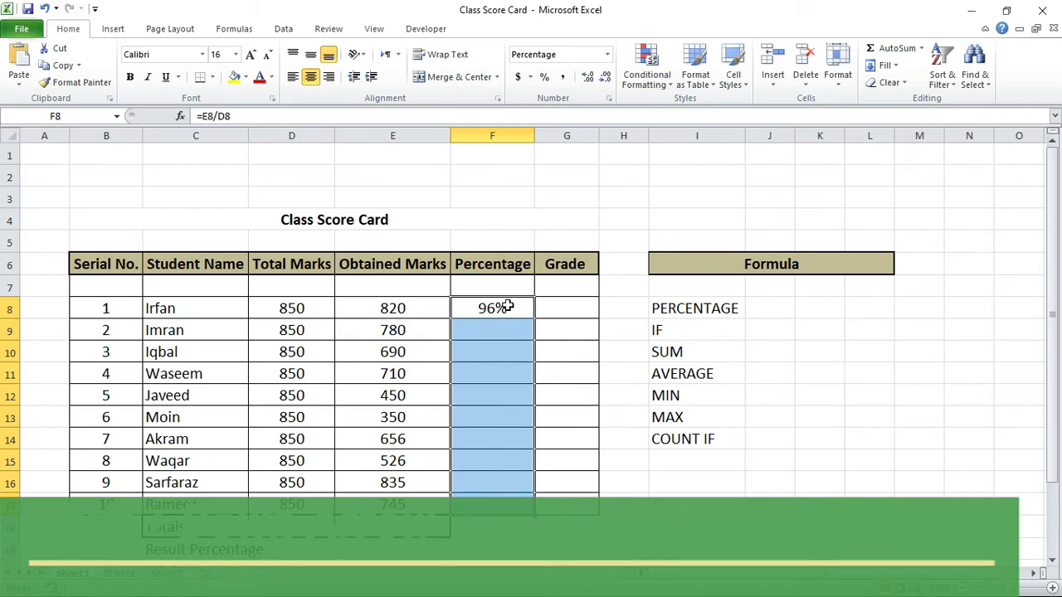
{"action": "key", "text": "ctrl+d"}
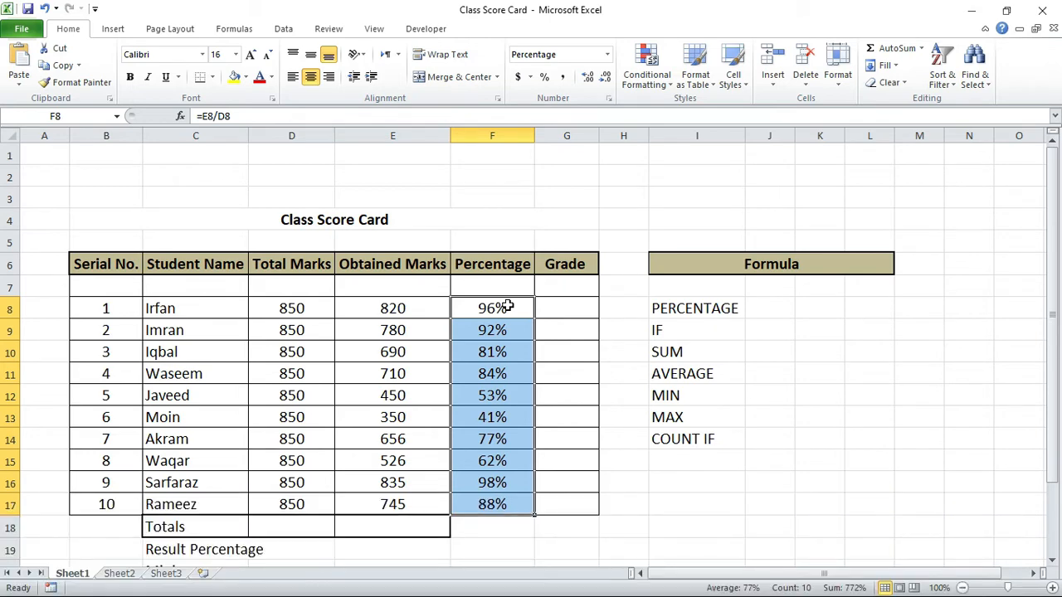
Step: Sum the percentages F8:F17 in cell F18 and format the total as Percent Style
{"action": "key", "text": "Down"}
{"action": "key", "text": "Down"}
{"action": "key", "text": "Down"}
{"action": "key", "text": "Down"}
{"action": "key", "text": "Down"}
{"action": "key", "text": "Down"}
{"action": "key", "text": "Down"}
{"action": "key", "text": "Down"}
{"action": "key", "text": "Down"}
{"action": "key", "text": "Down"}
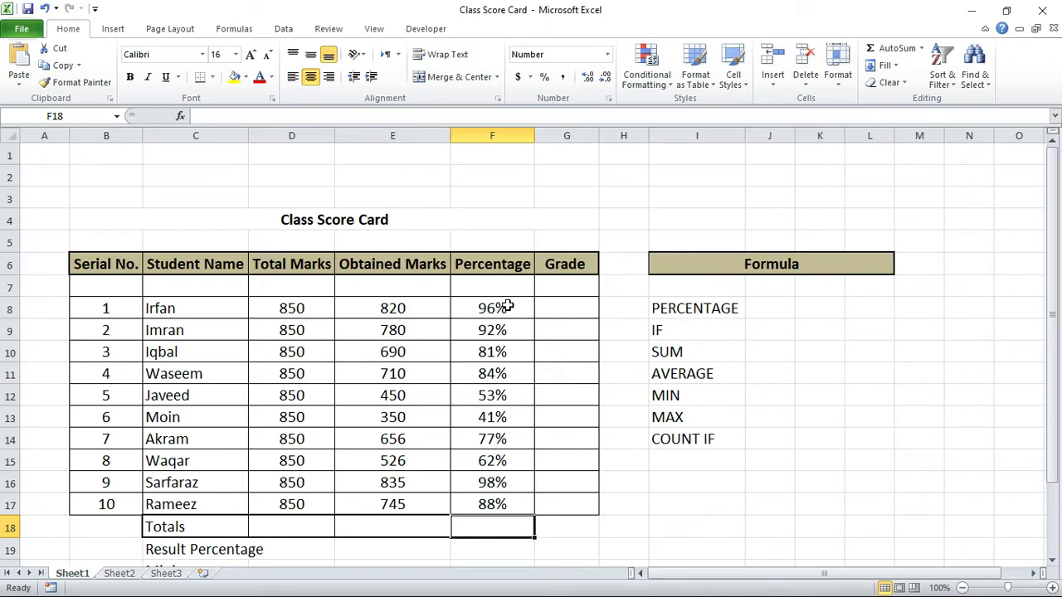
{"action": "key", "text": "alt+equal"}
{"action": "key", "text": "Tab"}
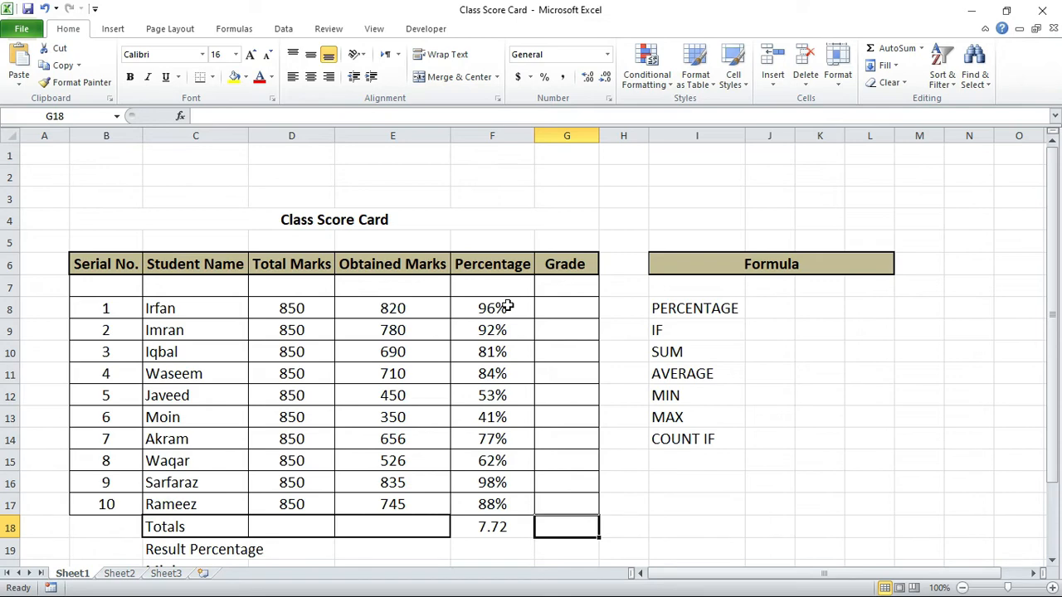
{"action": "key", "text": "Left"}
{"action": "left_click", "coordinate": [544, 77]}
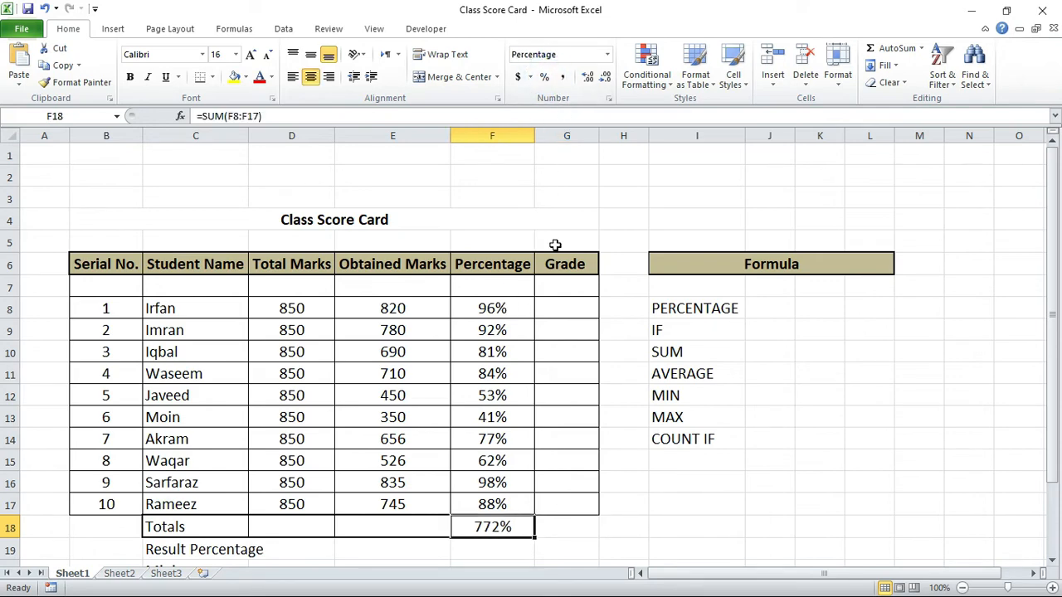
Step: Undo the percentage total and the filled formulas in F9:F17, and return F8 to the Number format
{"action": "key", "text": "ctrl+z"}
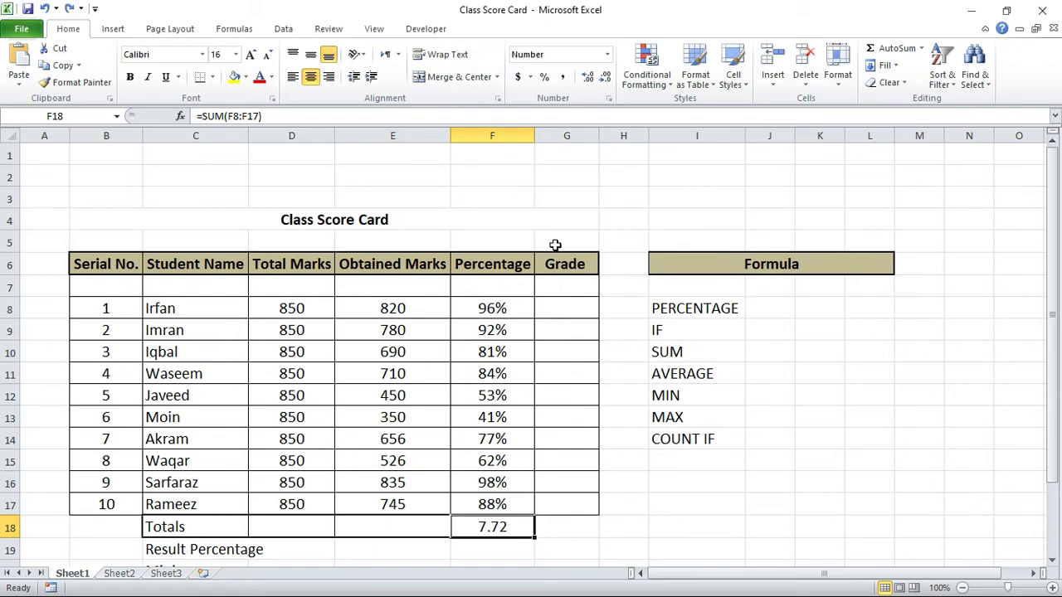
{"action": "key", "text": "Up"}
{"action": "key", "text": "Up"}
{"action": "key", "text": "Up"}
{"action": "key", "text": "Up"}
{"action": "key", "text": "Up"}
{"action": "key", "text": "Up"}
{"action": "key", "text": "Up"}
{"action": "key", "text": "Up"}
{"action": "key", "text": "Up"}
{"action": "key", "text": "Up"}
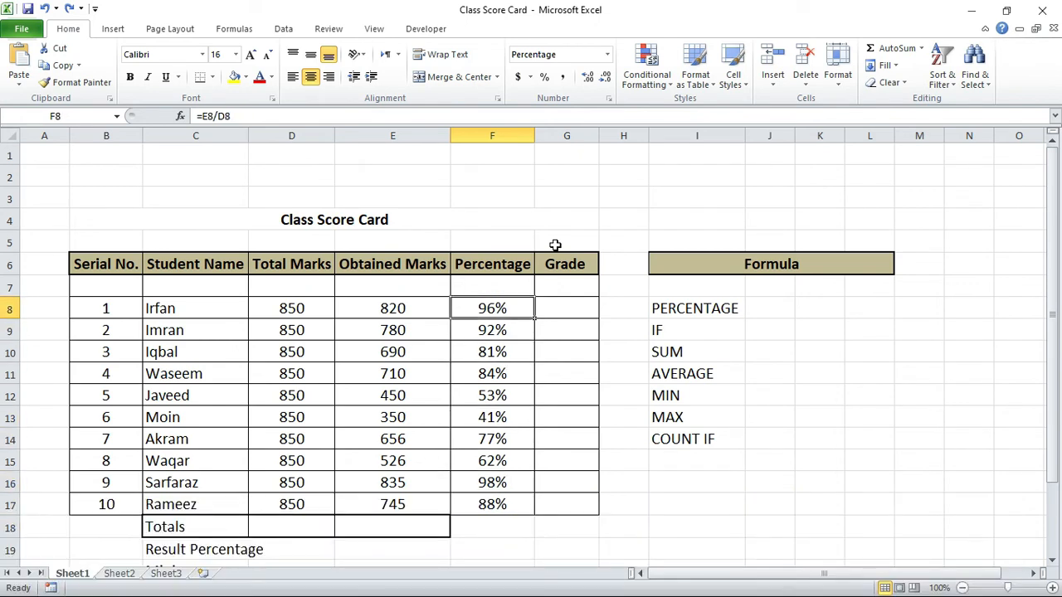
{"action": "key", "text": "ctrl+shift+Down"}
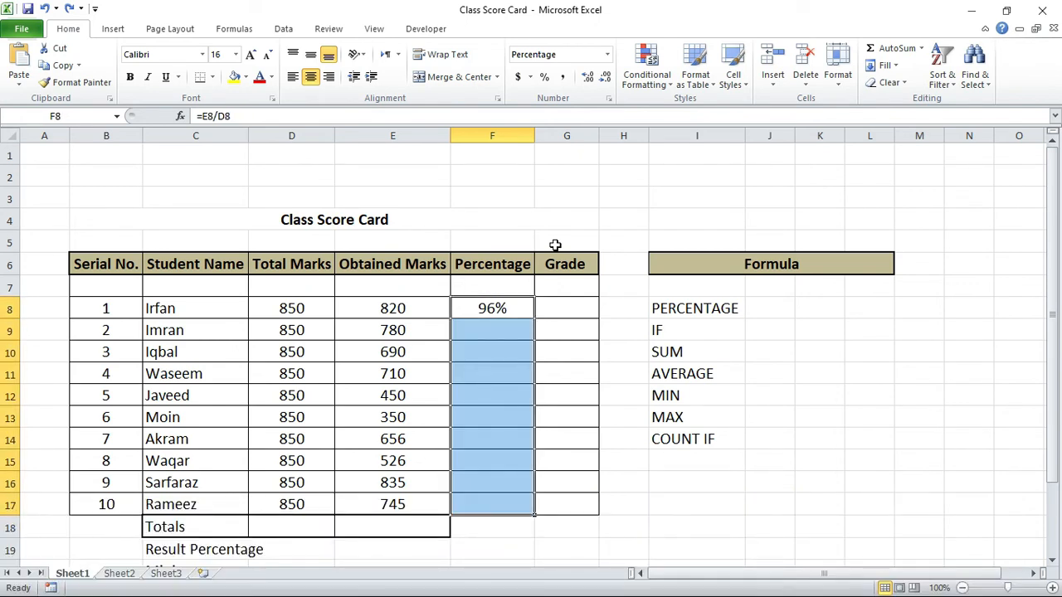
{"action": "key", "text": "Down"}
{"action": "key", "text": "Up"}
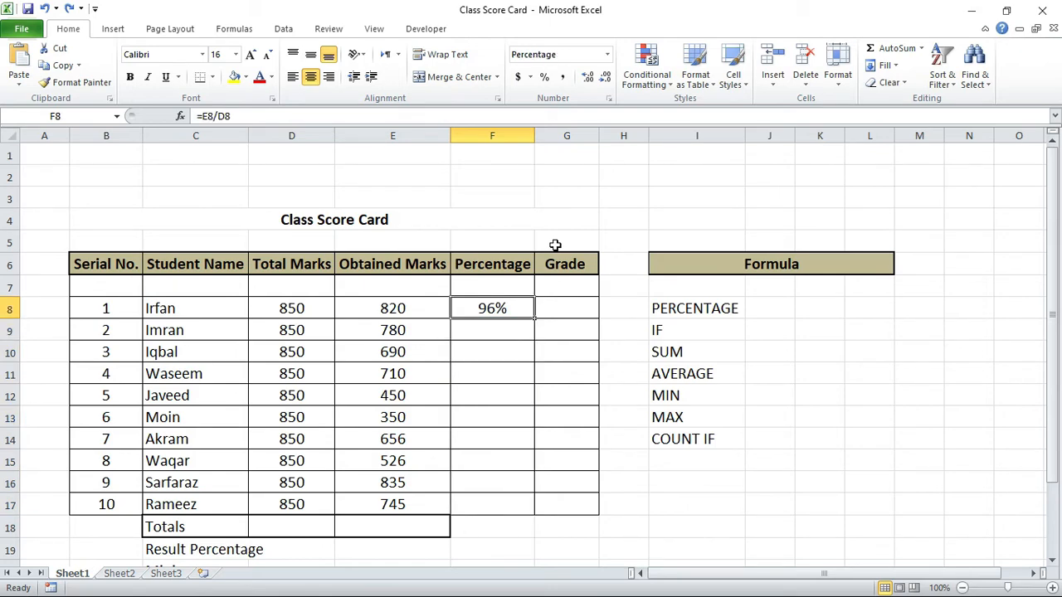
{"action": "key", "text": "ctrl+shift+1"}
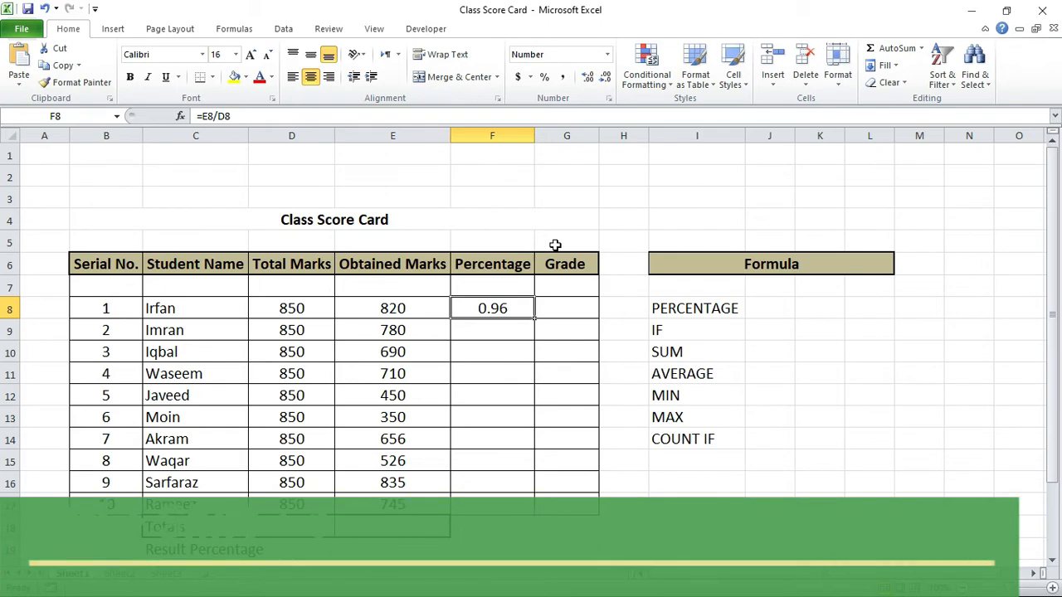
Step: Change the first student's percentage formula in F8 to =(E8/D8)*100
{"action": "double_click", "coordinate": [515, 302]}
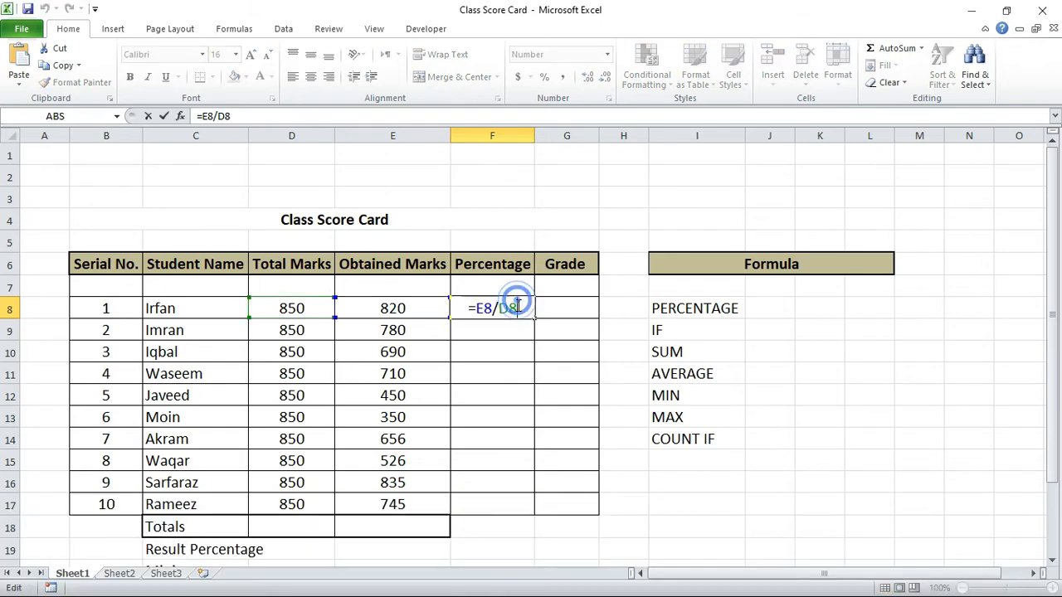
{"action": "key", "text": "Left"}
{"action": "key", "text": "Left"}
{"action": "key", "text": "Left"}
{"action": "key", "text": "Left"}
{"action": "key", "text": "Left"}
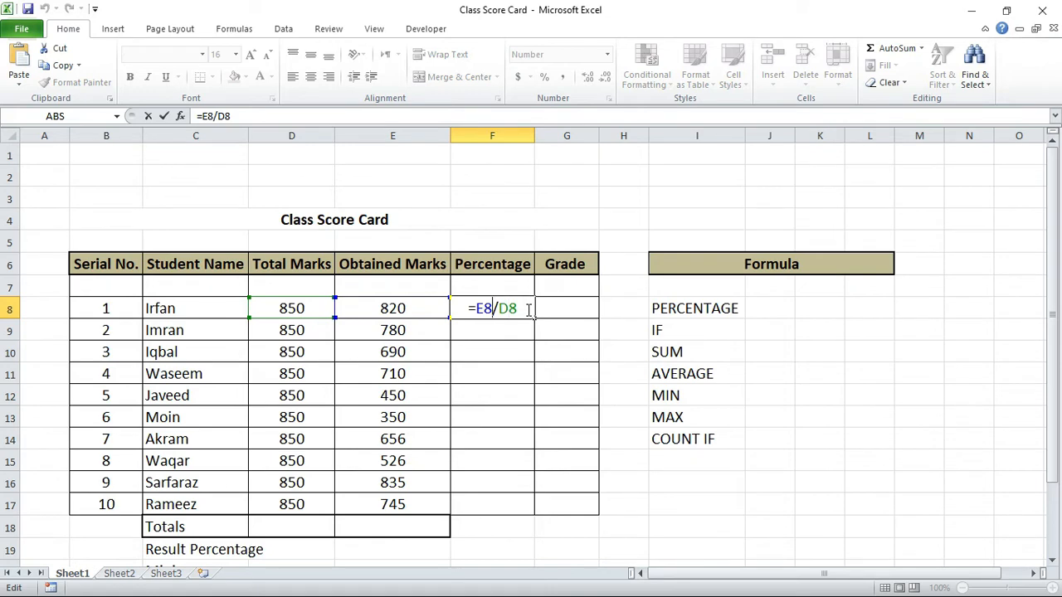
{"action": "type", "text": "("}
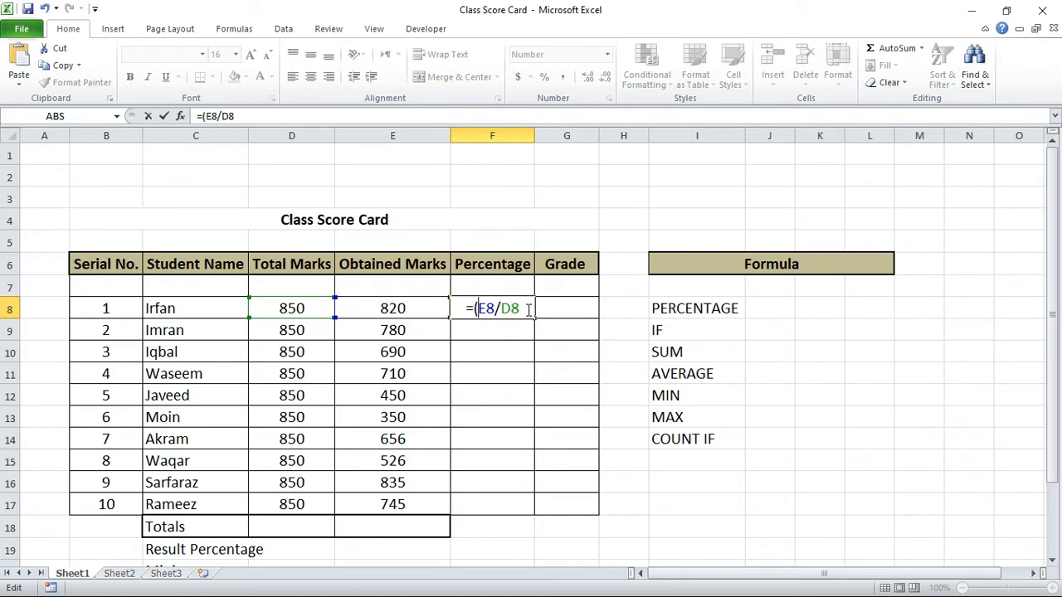
{"action": "key", "text": "End"}
{"action": "type", "text": ")*"}
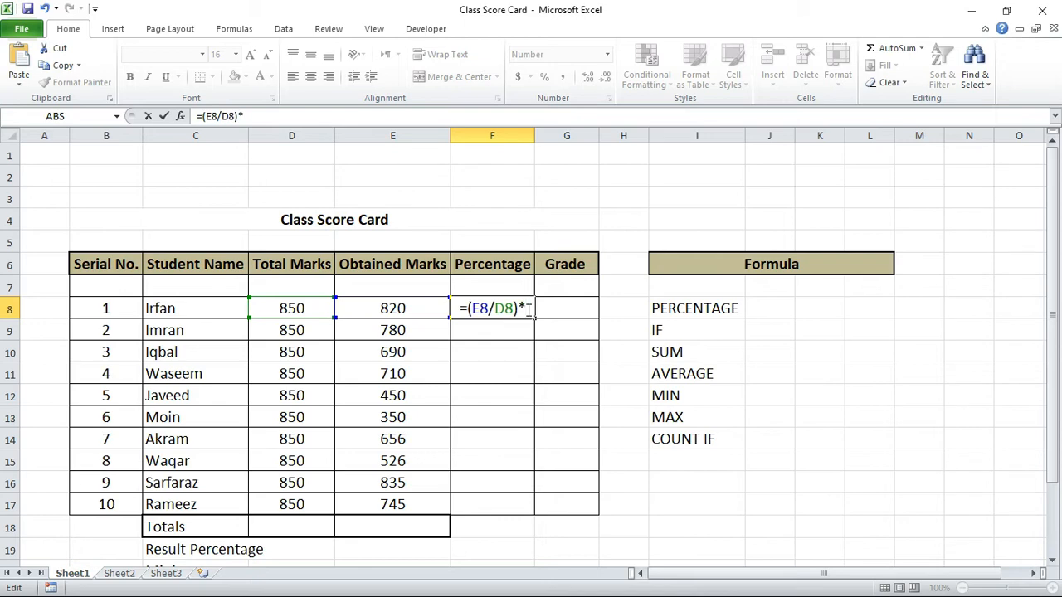
{"action": "type", "text": "100"}
{"action": "key", "text": "Tab"}
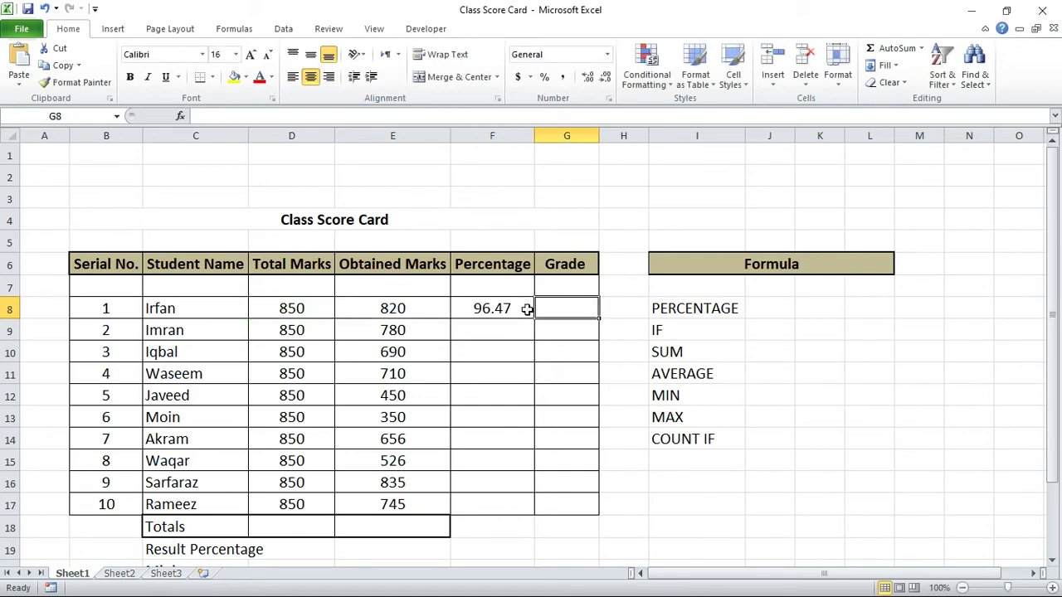
Step: Fill the percentage formula from F8 through F17 for the remaining students
{"action": "left_click", "coordinate": [527, 309]}
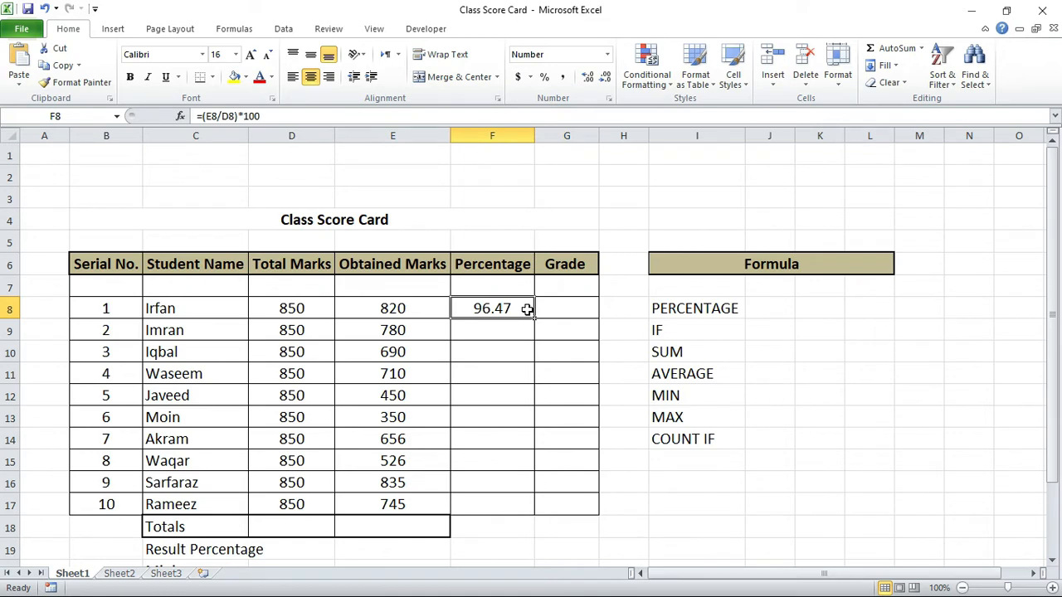
{"action": "key", "text": "shift+Down"}
{"action": "key", "text": "shift+Down"}
{"action": "key", "text": "shift+Down"}
{"action": "key", "text": "shift+Down"}
{"action": "key", "text": "shift+Down"}
{"action": "key", "text": "shift+Down"}
{"action": "key", "text": "shift+Down"}
{"action": "key", "text": "shift+Down"}
{"action": "key", "text": "shift+Down"}
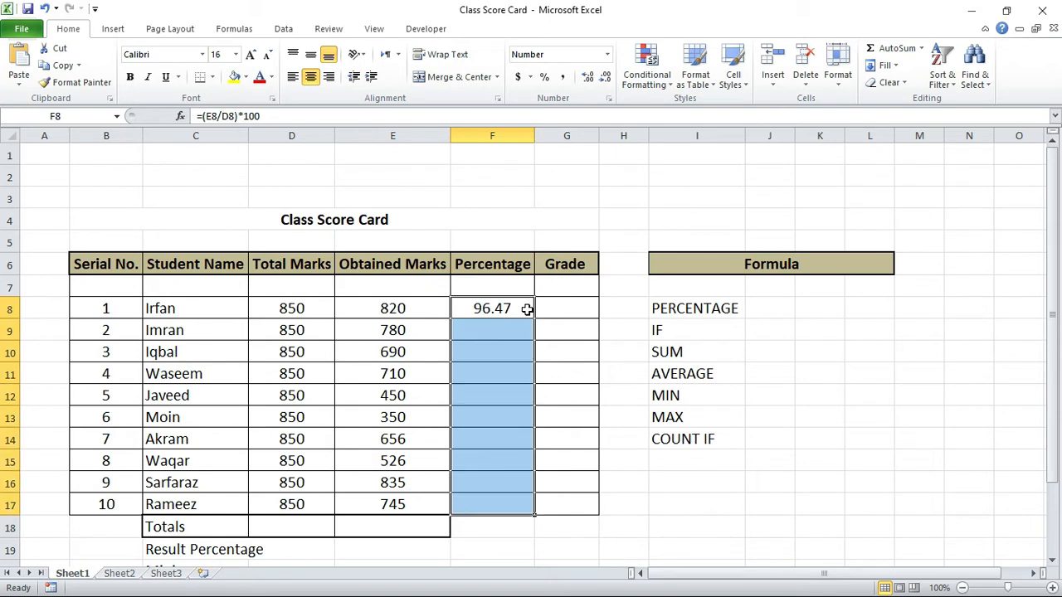
{"action": "key", "text": "ctrl+d"}
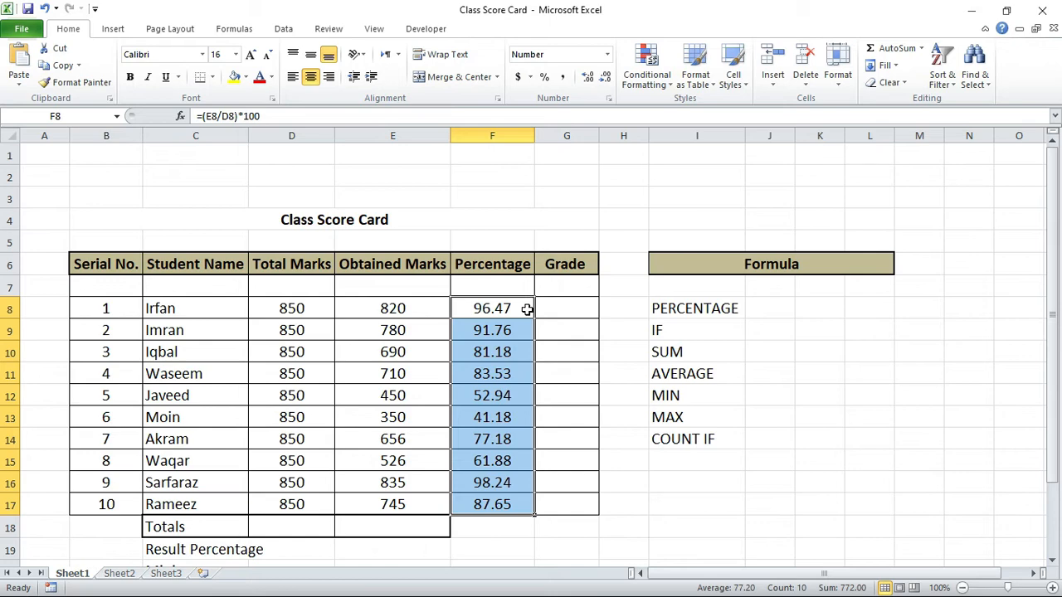
Step: Total the Percentage column in F18 with the formula =SUM(F8:F17)
{"action": "key", "text": "Down"}
{"action": "key", "text": "Down"}
{"action": "key", "text": "Down"}
{"action": "key", "text": "Down"}
{"action": "key", "text": "Down"}
{"action": "key", "text": "Down"}
{"action": "key", "text": "Down"}
{"action": "key", "text": "Down"}
{"action": "key", "text": "Down"}
{"action": "key", "text": "Down"}
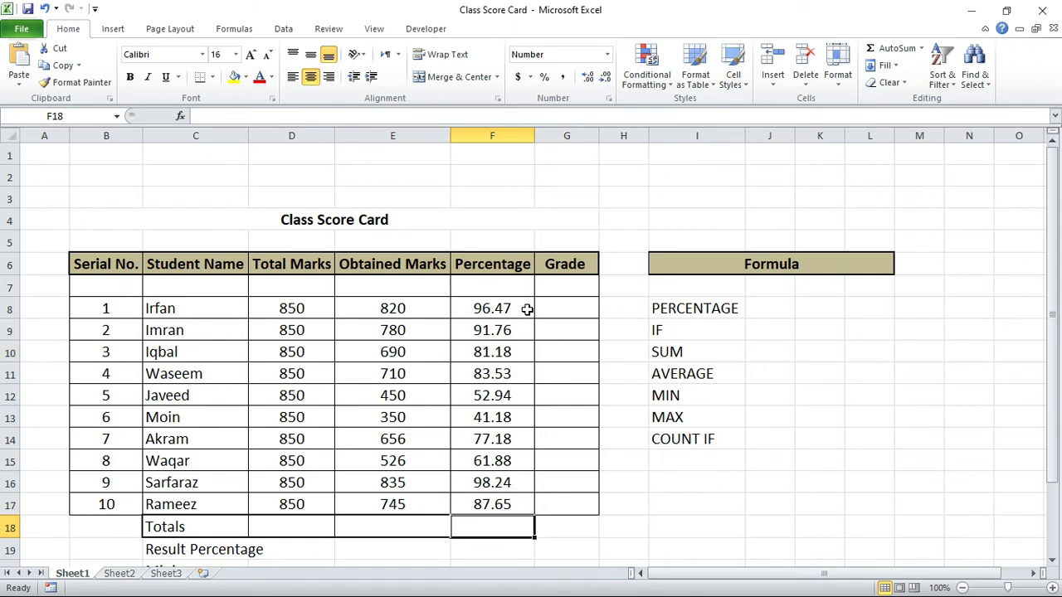
{"action": "left_click", "coordinate": [652, 25]}
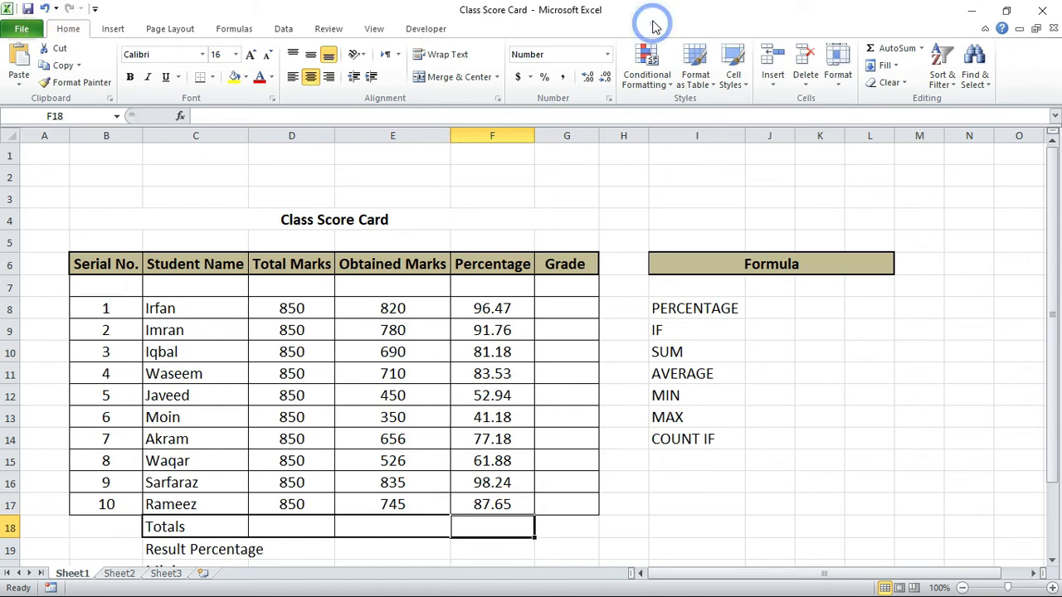
{"action": "left_click", "coordinate": [894, 48]}
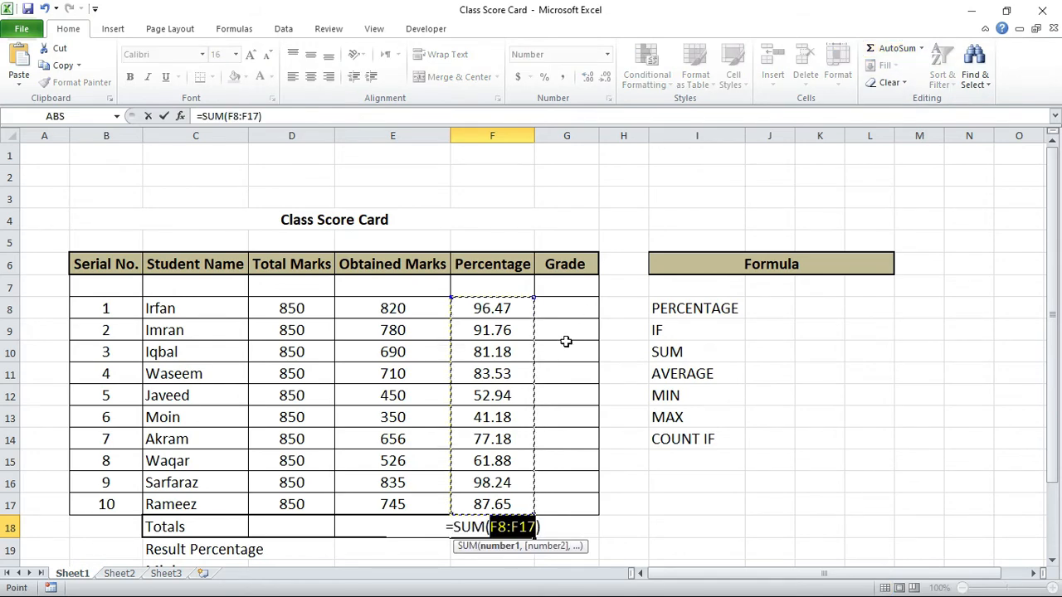
{"action": "key", "text": "Tab"}
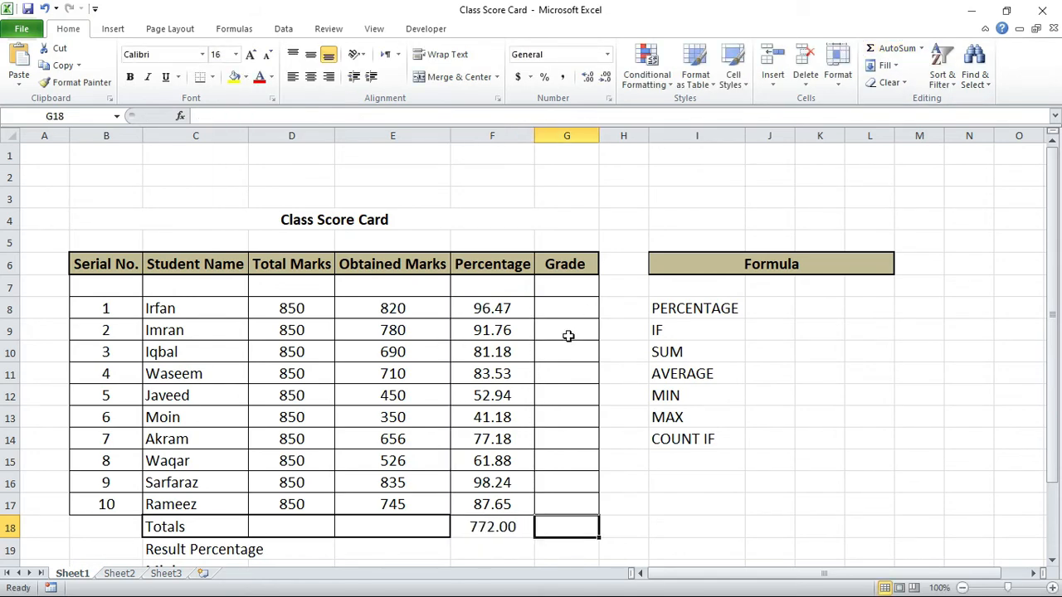
{"action": "key", "text": "Left"}
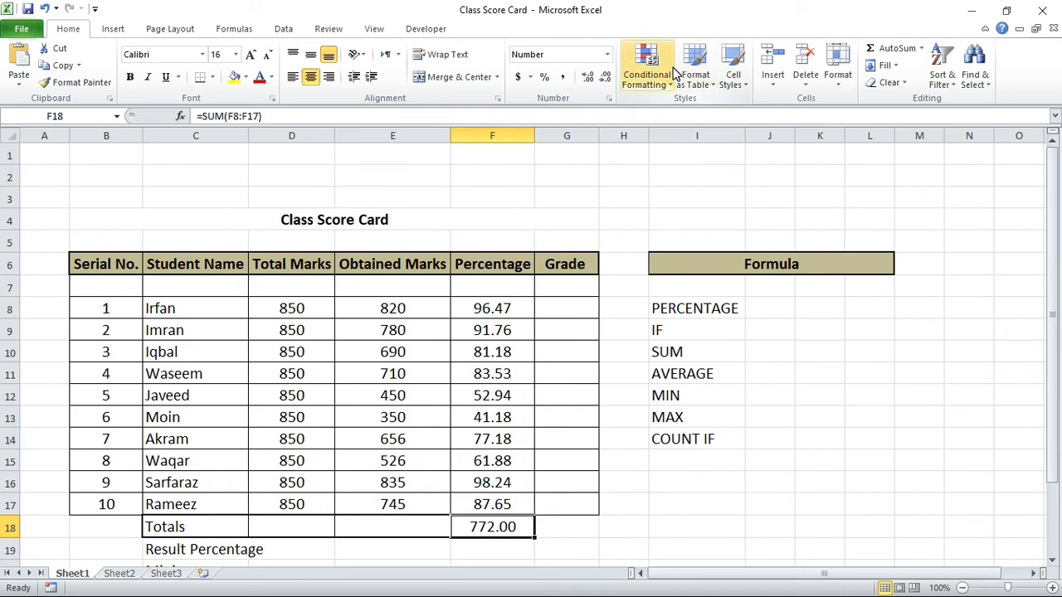
Step: Change the formula in F18 to =(SUM(F8:F17))/10 to get the class's average percentage
{"action": "double_click", "coordinate": [482, 531]}
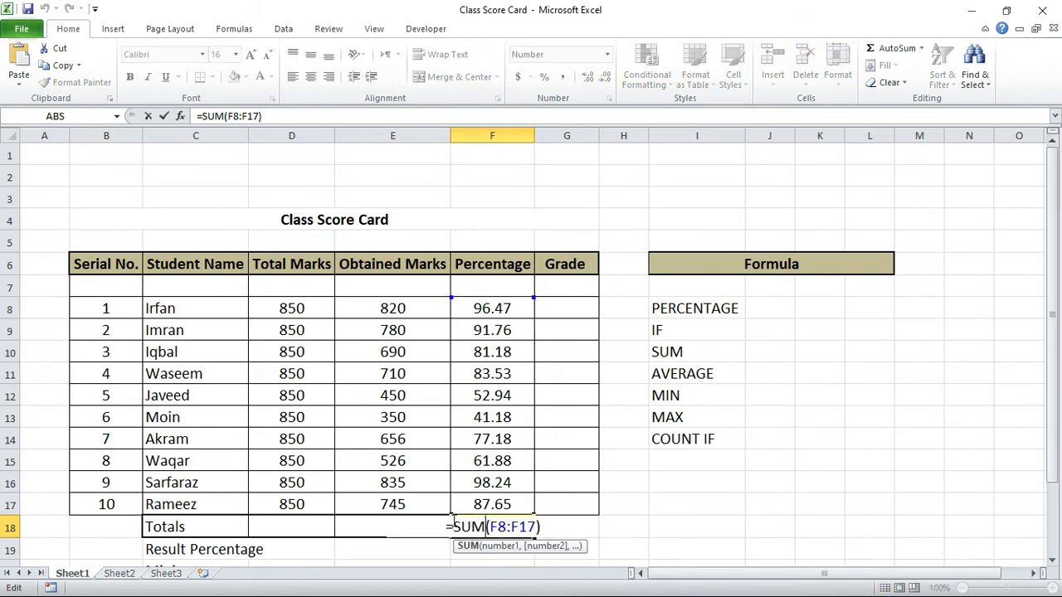
{"action": "left_click", "coordinate": [452, 521]}
{"action": "type", "text": "("}
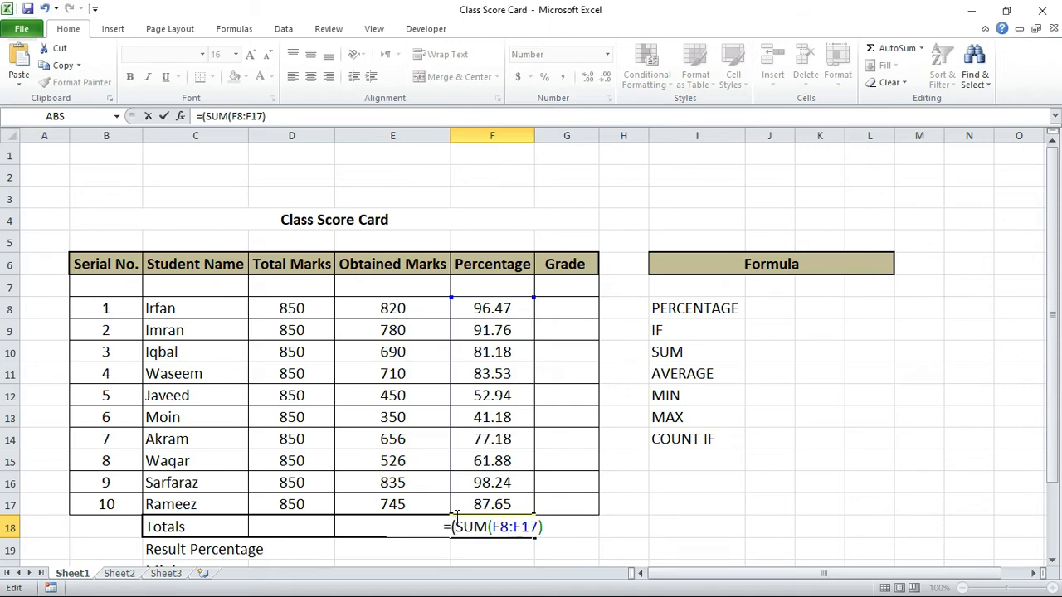
{"action": "key", "text": "End"}
{"action": "type", "text": ")"}
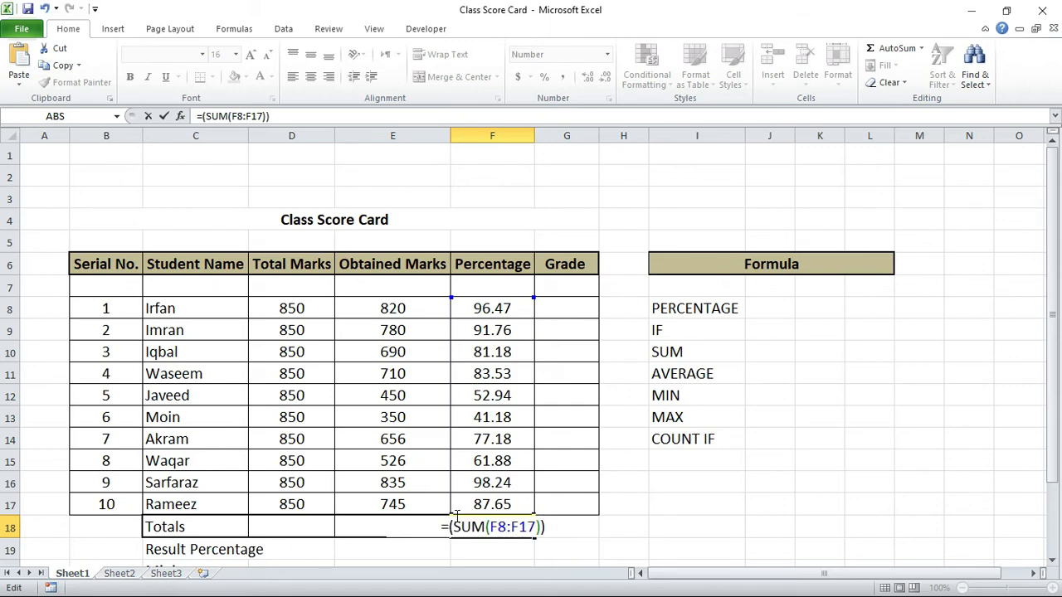
{"action": "type", "text": "/10"}
{"action": "key", "text": "Tab"}
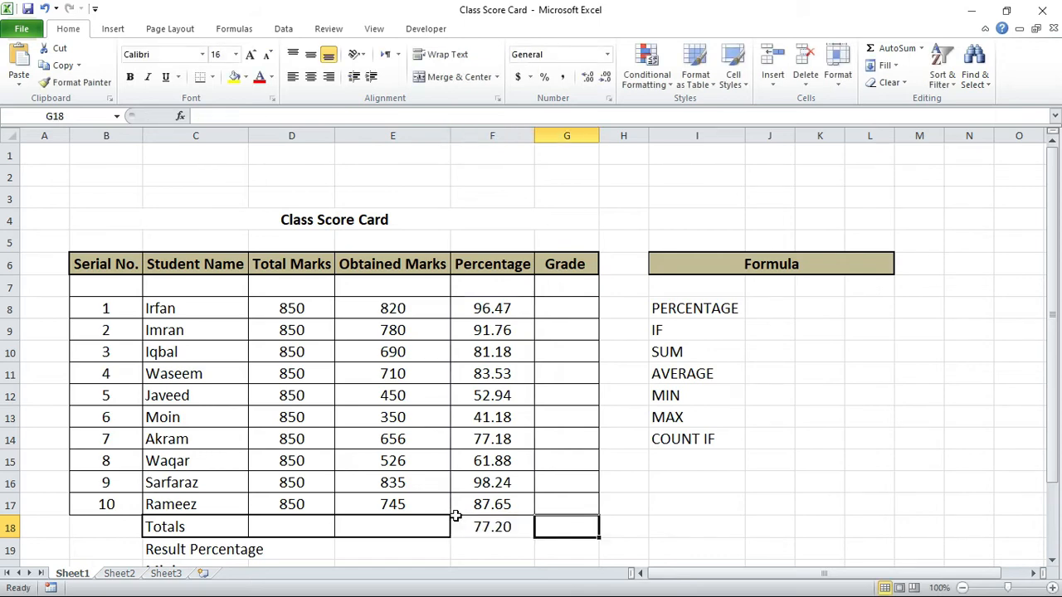
{"action": "left_click", "coordinate": [456, 519]}
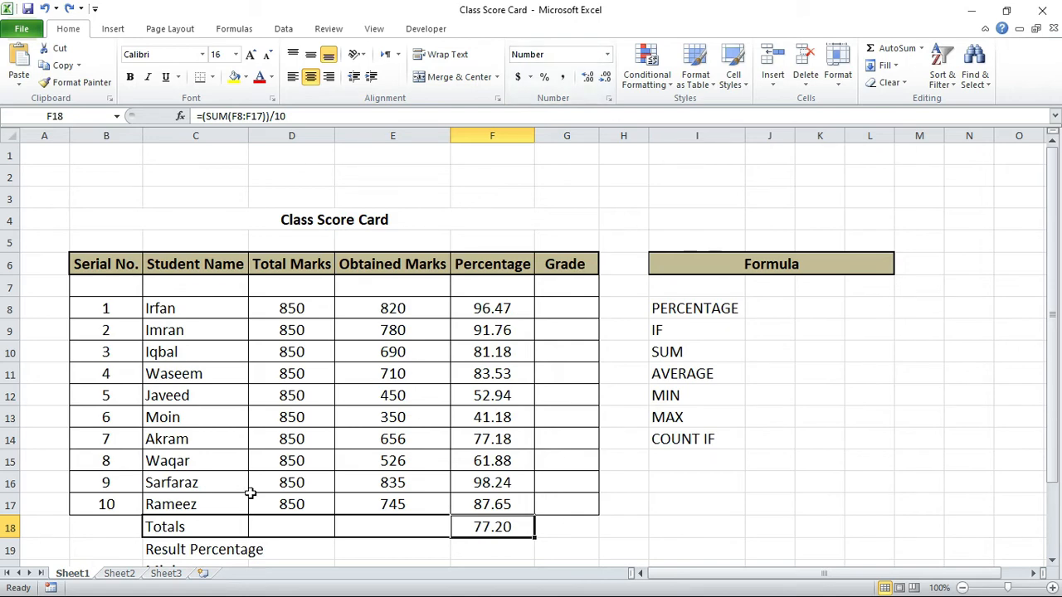
Step: Total the Total Marks and Obtained Marks columns in D18 and E18 with =SUM(D8:D17) and =SUM(E8:E17)
{"action": "left_click", "coordinate": [268, 522]}
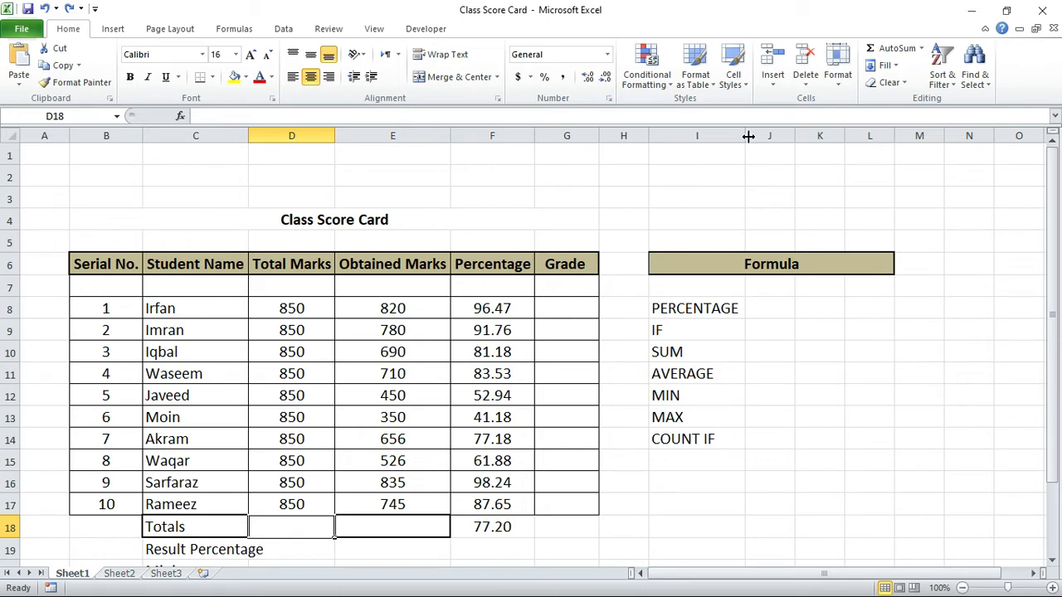
{"action": "left_click", "coordinate": [881, 51]}
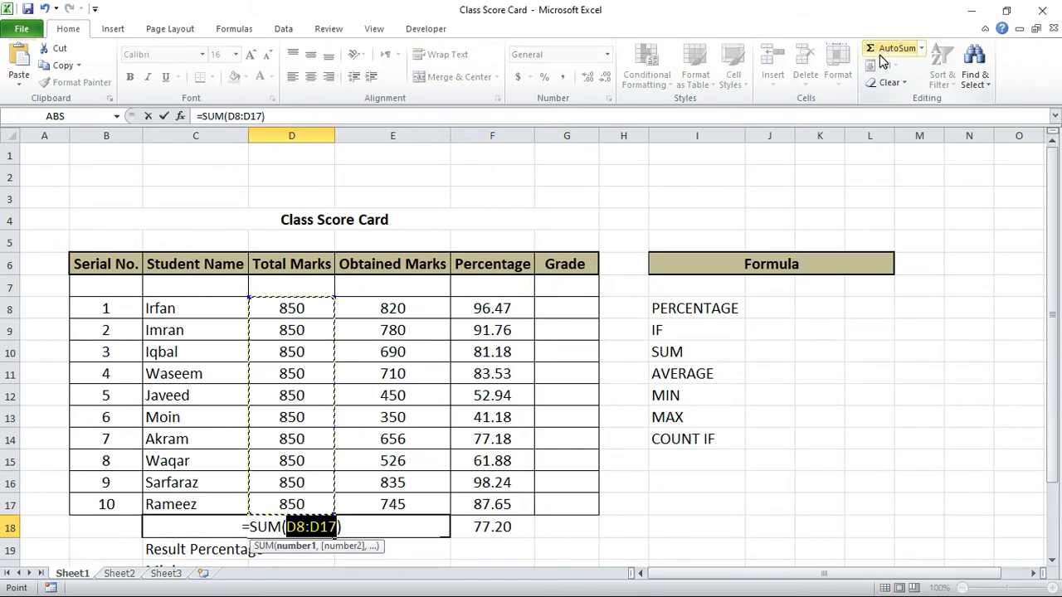
{"action": "key", "text": "Tab"}
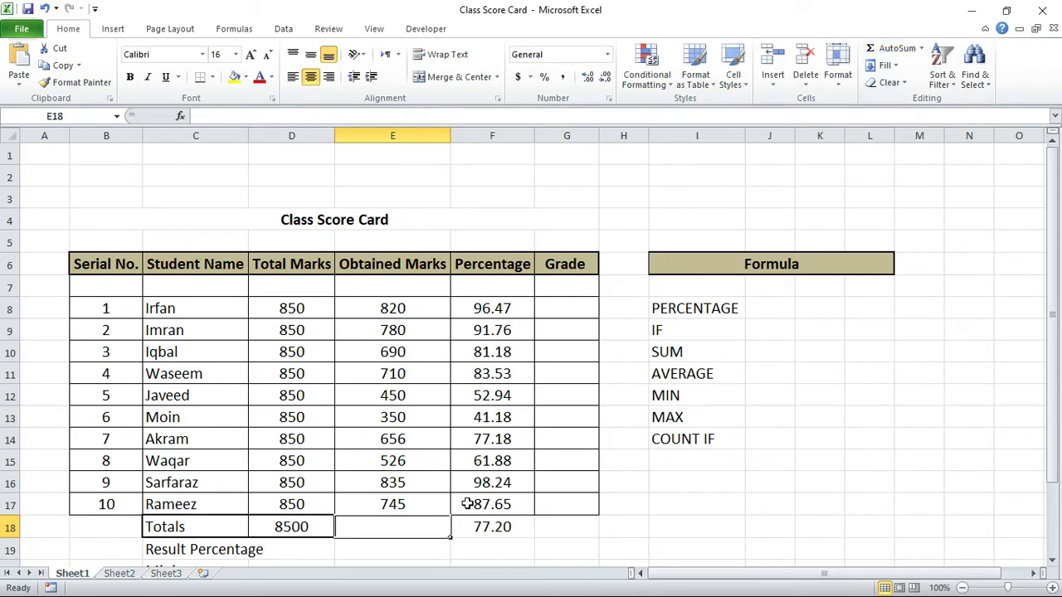
{"action": "left_click", "coordinate": [890, 51]}
{"action": "left_click", "coordinate": [888, 51]}
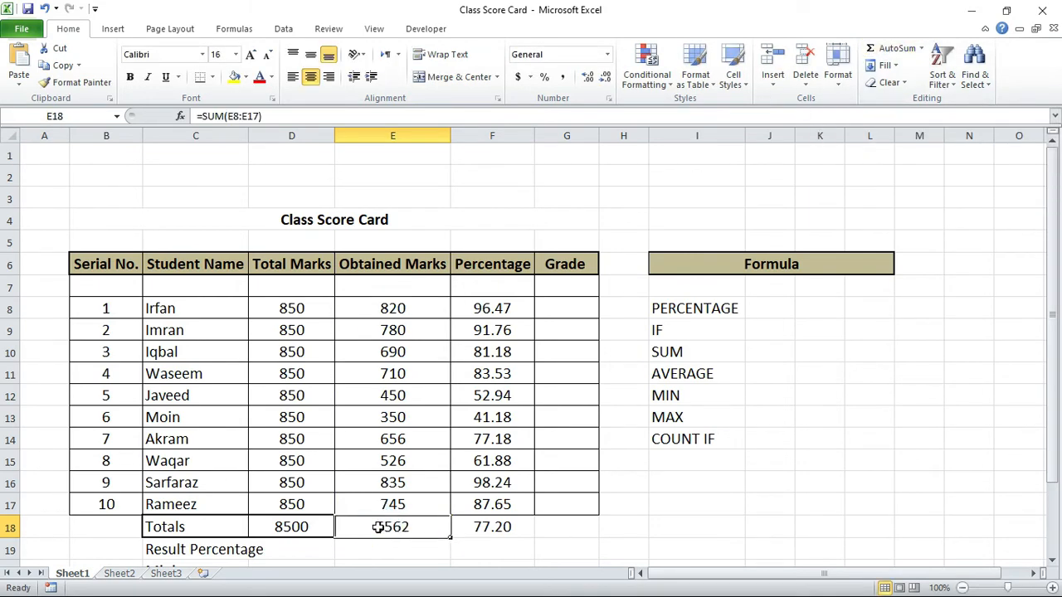
{"action": "scroll", "coordinate": [378, 527], "scroll_direction": "down", "scroll_amount": 2}
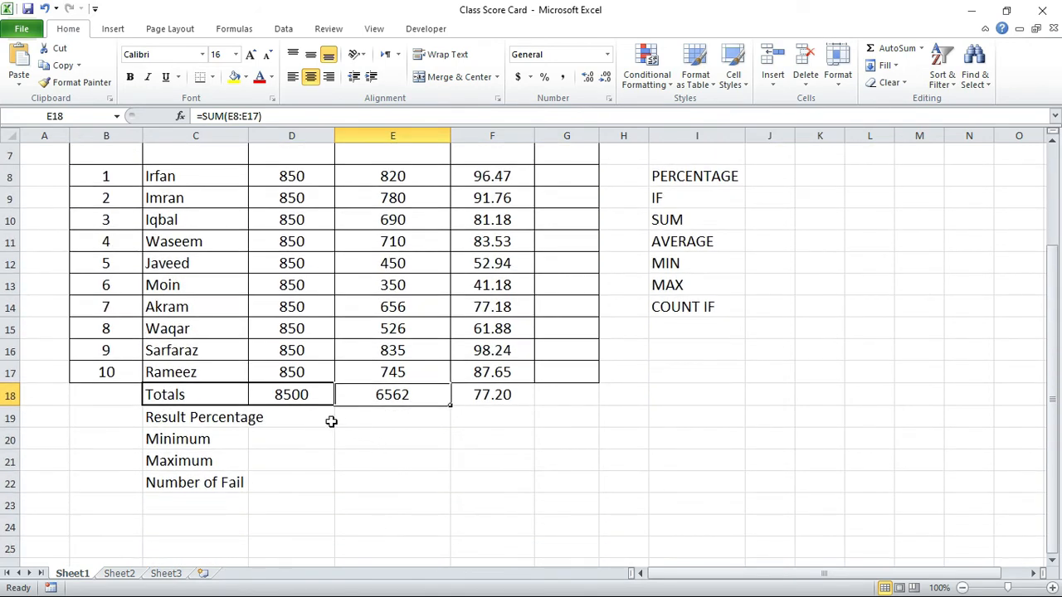
Step: Insert a blank row 19 between the Totals row and the Result Percentage row
{"action": "left_click", "coordinate": [365, 415]}
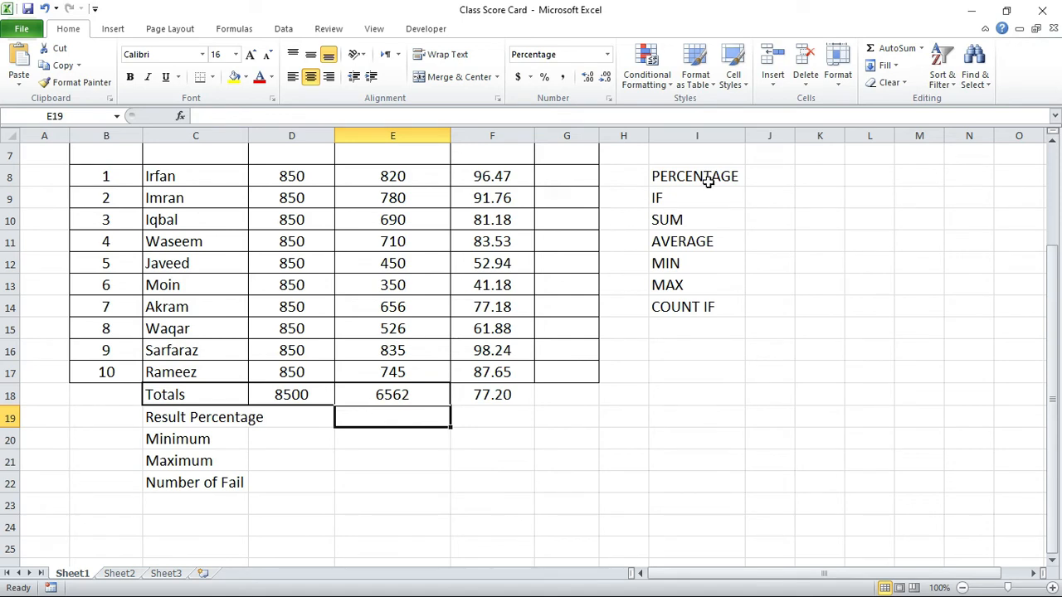
{"action": "left_click", "coordinate": [563, 168]}
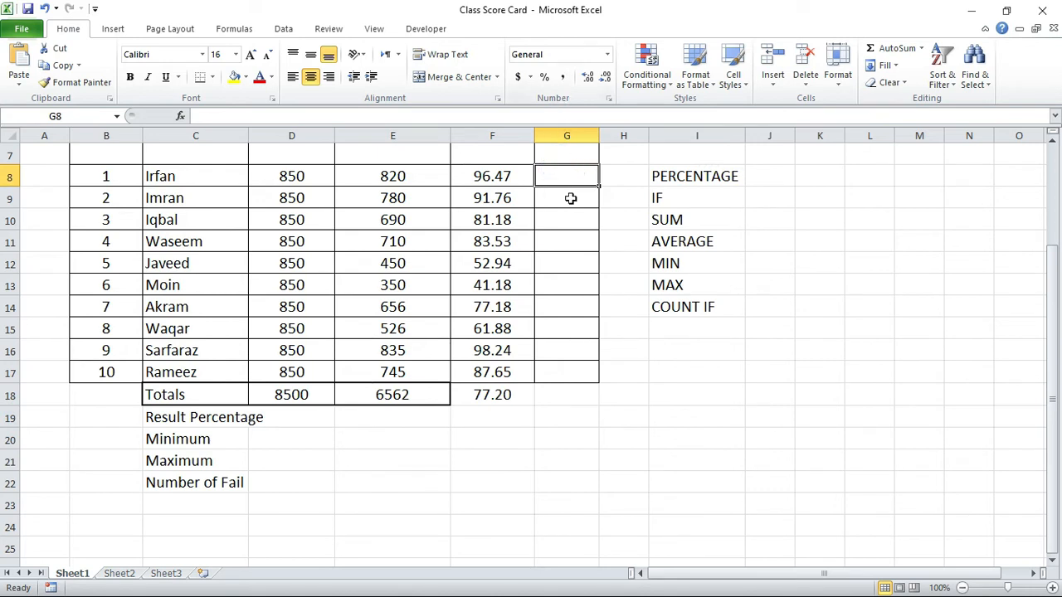
{"action": "scroll", "coordinate": [571, 199], "scroll_direction": "up", "scroll_amount": 1}
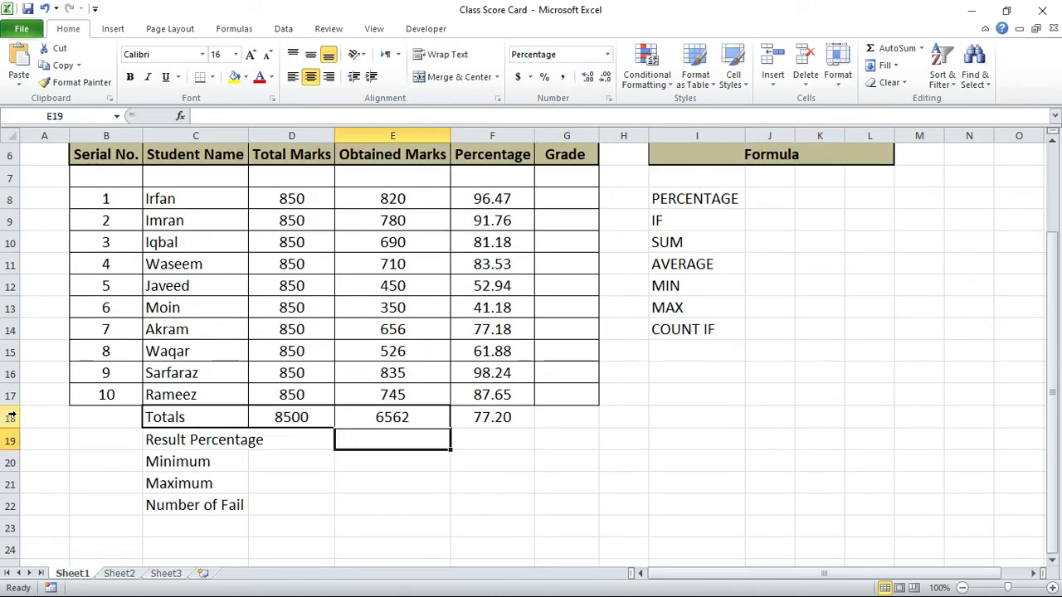
{"action": "left_click", "coordinate": [12, 435]}
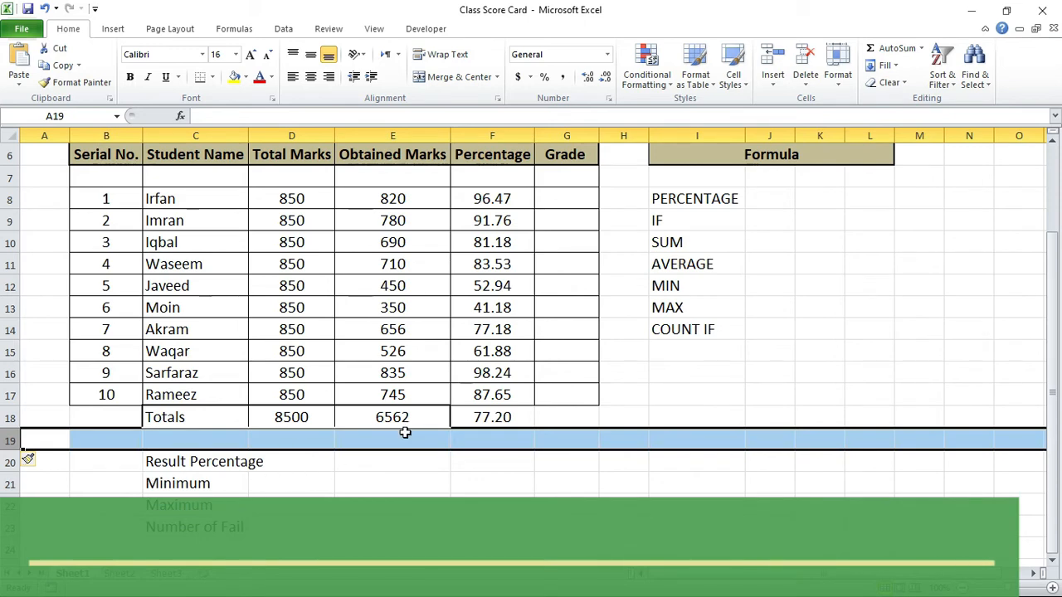
Step: Calculate the Result Percentage in E20 with the formula =E18/D18 and compare it with the average percentage in F18
{"action": "left_click", "coordinate": [389, 453]}
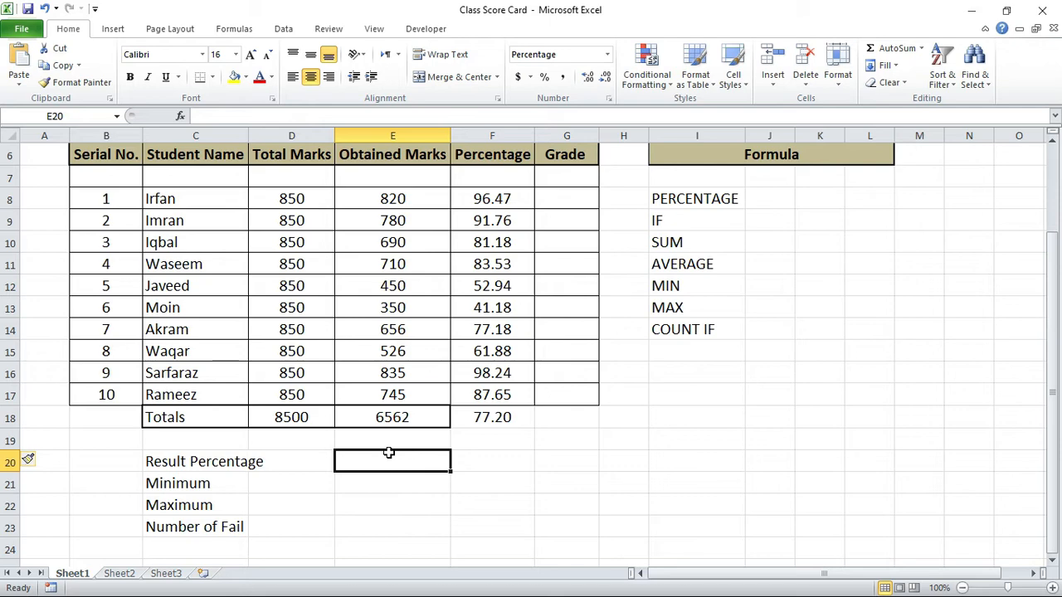
{"action": "type", "text": "="}
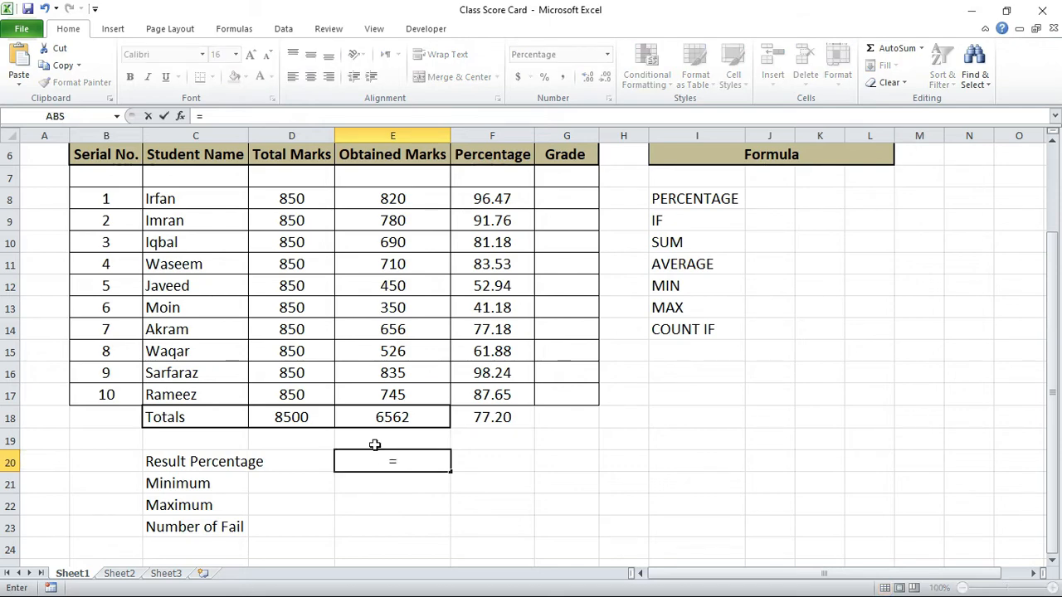
{"action": "left_click", "coordinate": [388, 418]}
{"action": "type", "text": "/"}
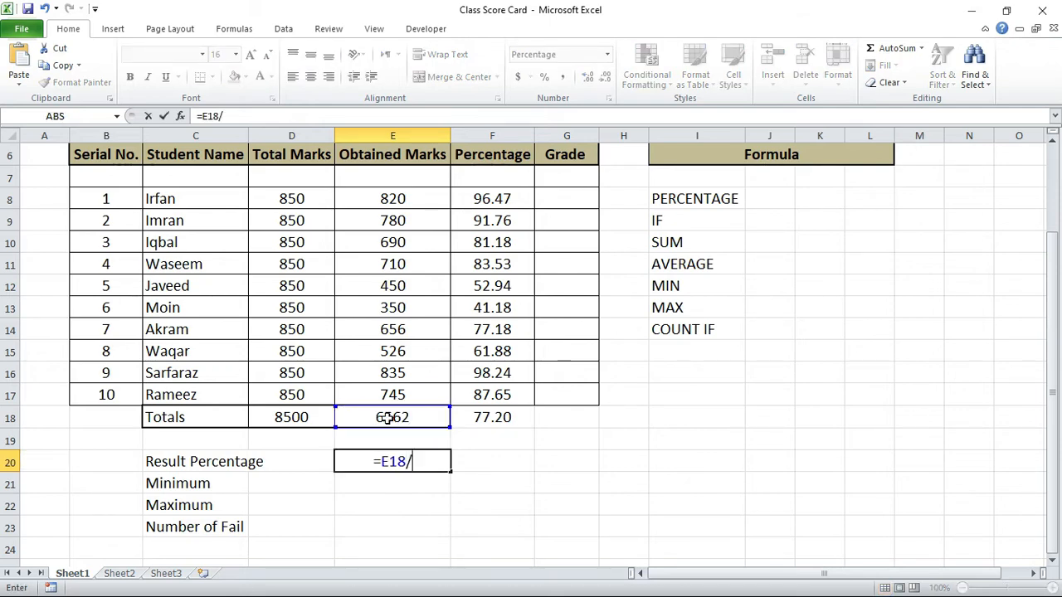
{"action": "left_click", "coordinate": [315, 418]}
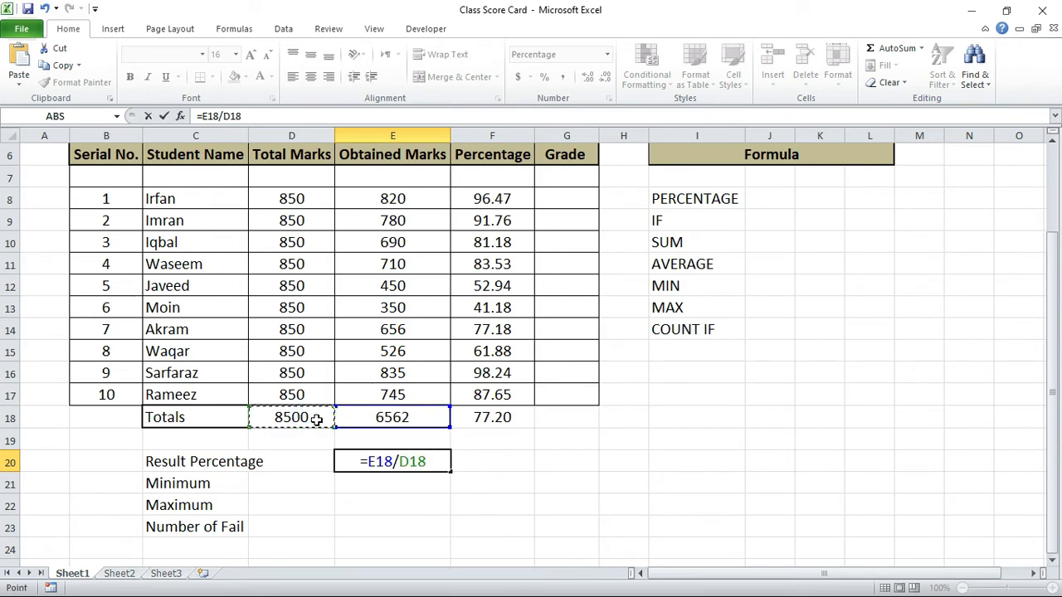
{"action": "key", "text": "Tab"}
{"action": "left_click", "coordinate": [363, 462]}
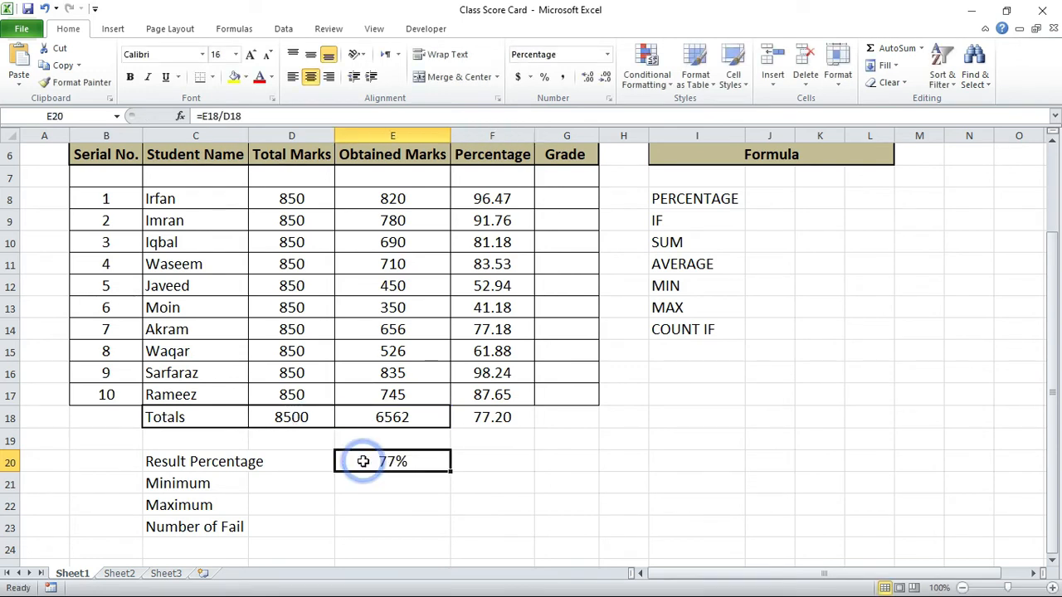
{"action": "left_click", "coordinate": [492, 417]}
Step: Find the lowest student percentage in E21, beside Minimum, with the formula =MIN(F8:F17)
{"action": "left_click", "coordinate": [380, 469]}
{"action": "left_click", "coordinate": [384, 478]}
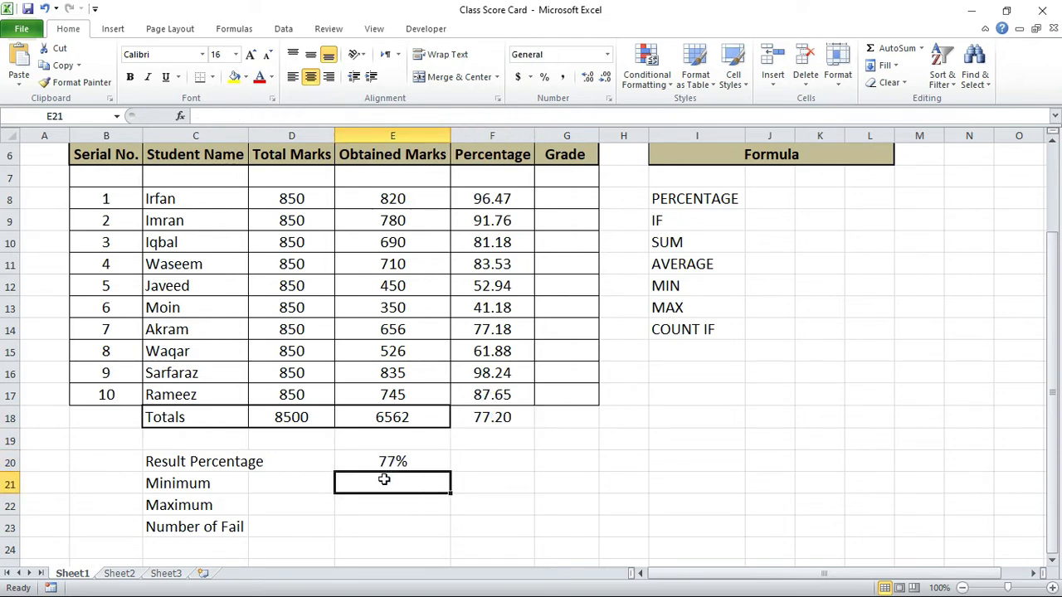
{"action": "type", "text": "=min"}
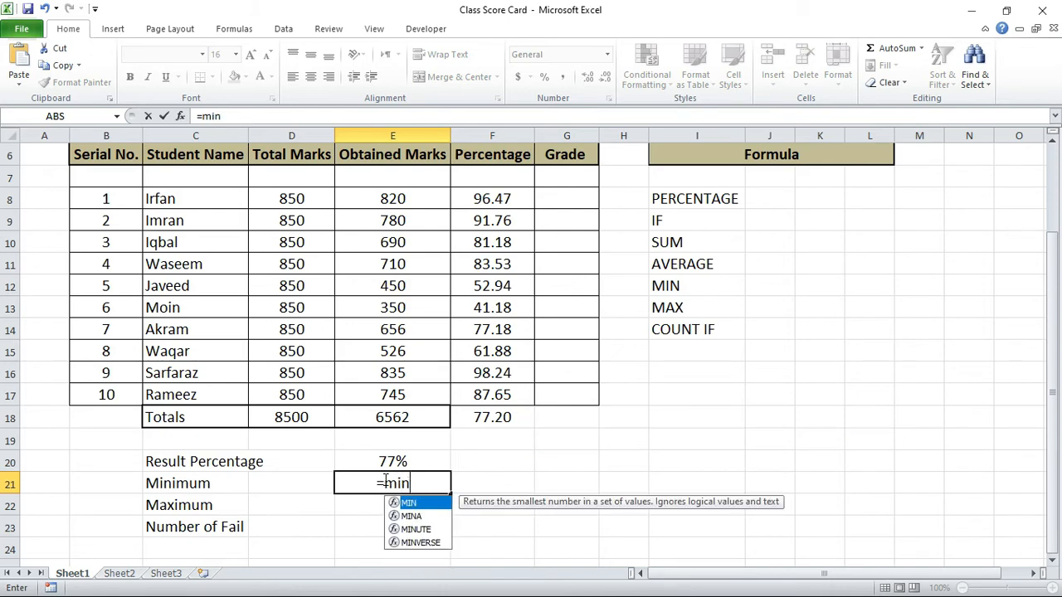
{"action": "type", "text": "("}
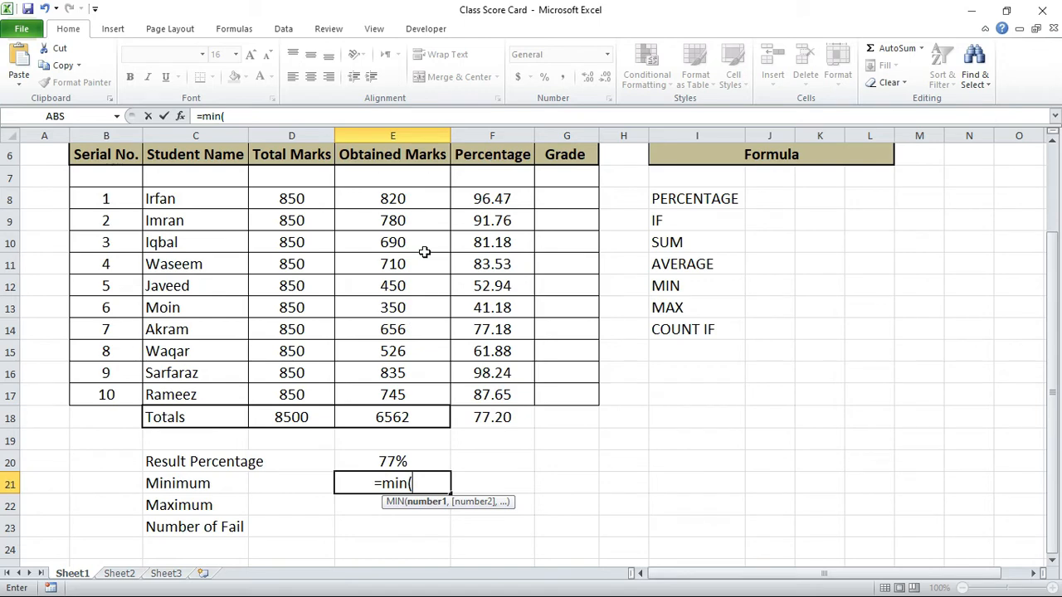
{"action": "left_click", "coordinate": [428, 201]}
{"action": "left_click_drag", "start_coordinate": [428, 208], "coordinate": [407, 395]}
{"action": "left_click_drag", "start_coordinate": [495, 199], "coordinate": [495, 397]}
{"action": "left_click_drag", "start_coordinate": [512, 204], "coordinate": [491, 395]}
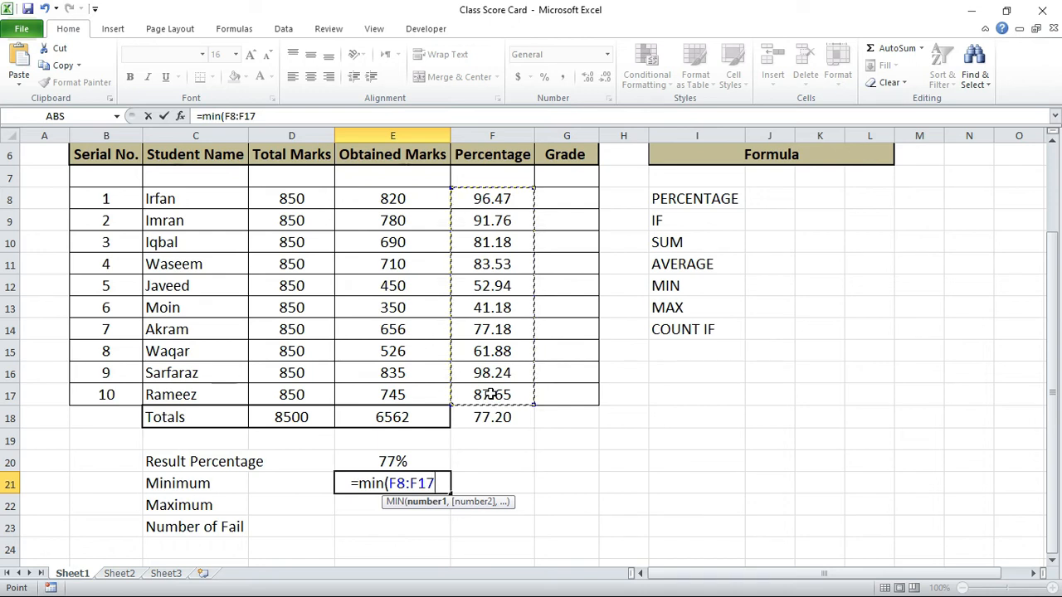
{"action": "key", "text": "Tab"}
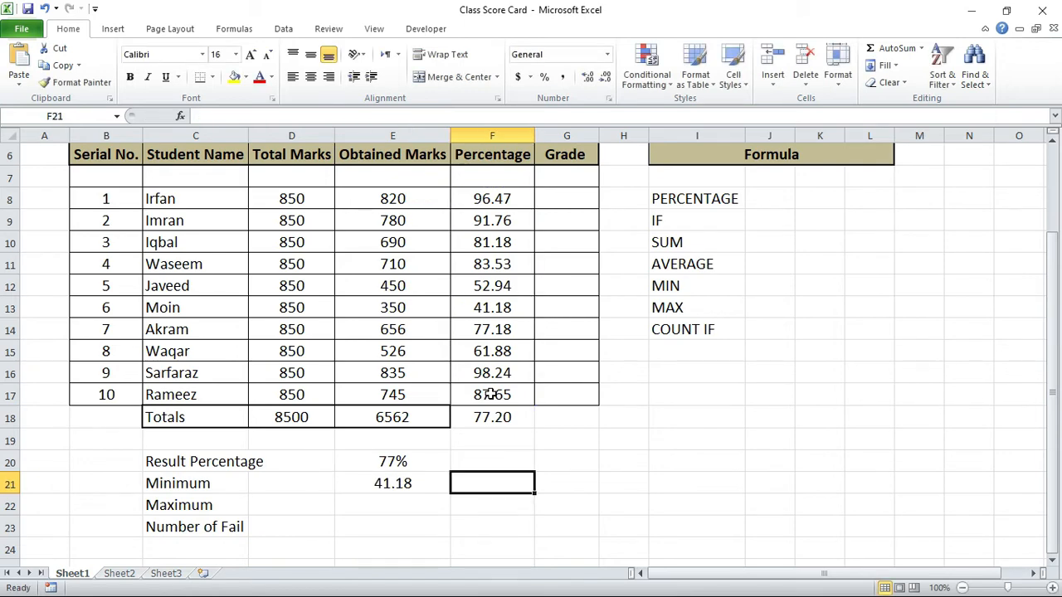
{"action": "left_click", "coordinate": [396, 481]}
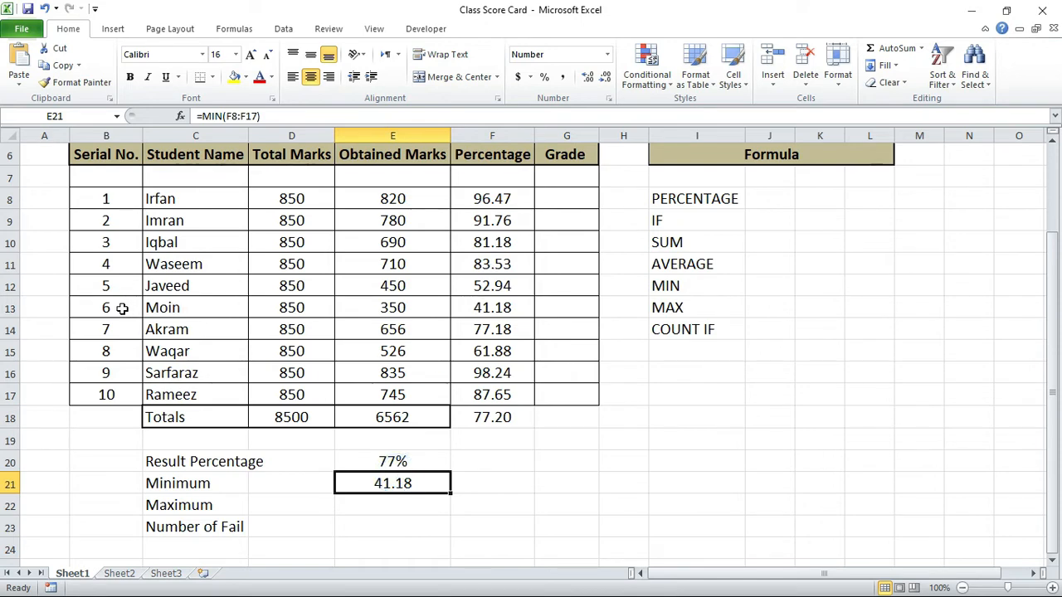
Step: Find the highest student percentage in E22, beside Maximum, with the formula =MAX(F8:F17)
{"action": "left_click", "coordinate": [419, 496]}
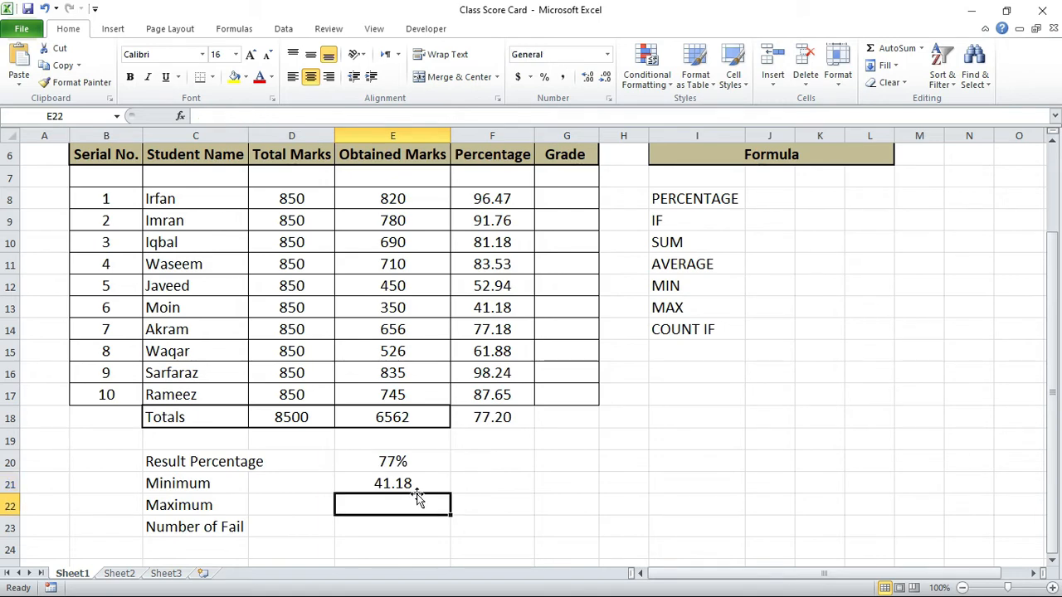
{"action": "type", "text": "="}
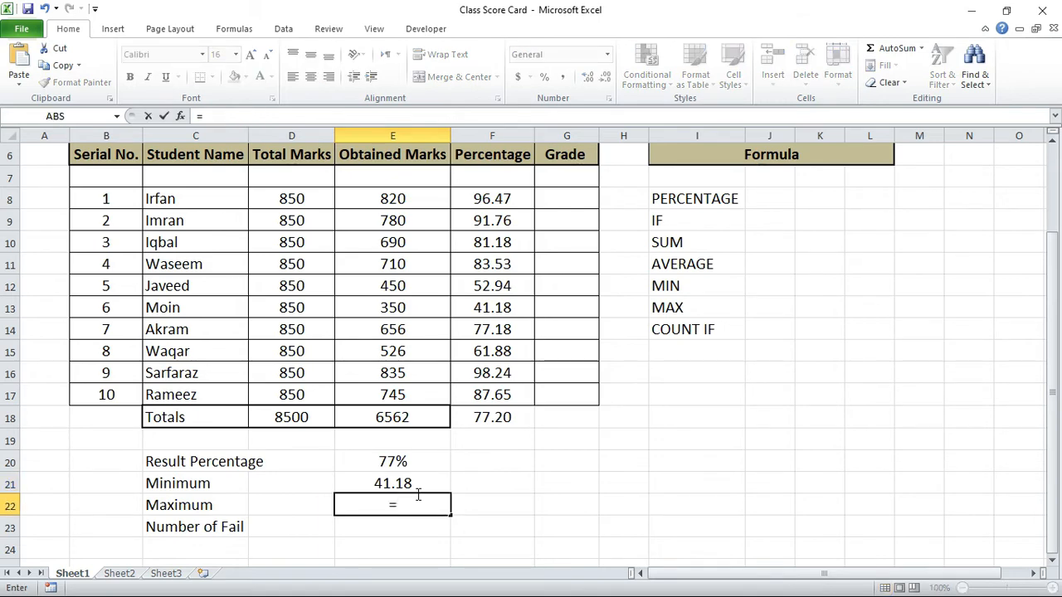
{"action": "type", "text": "max"}
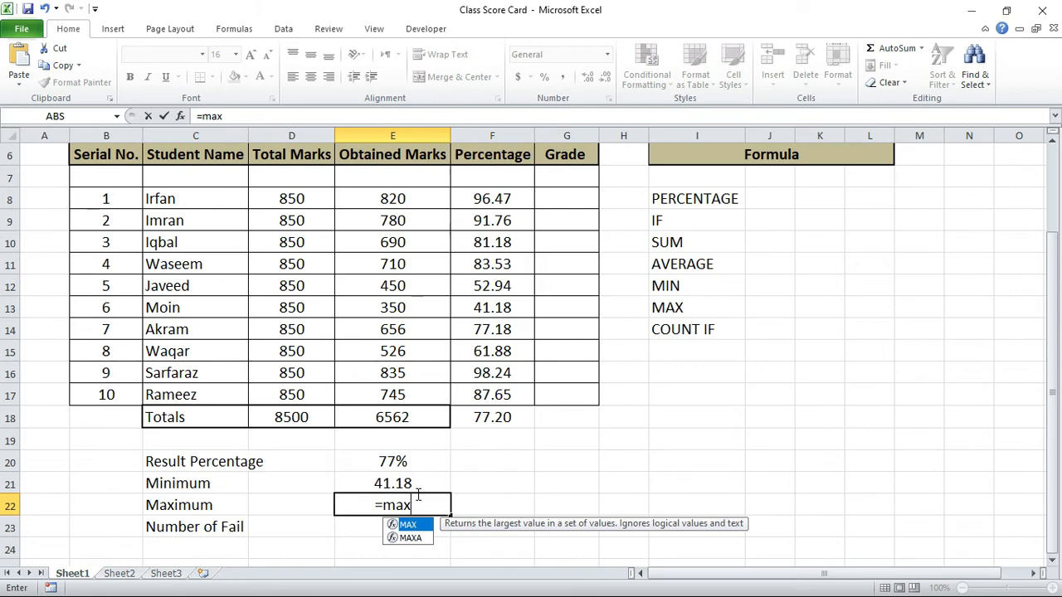
{"action": "type", "text": "("}
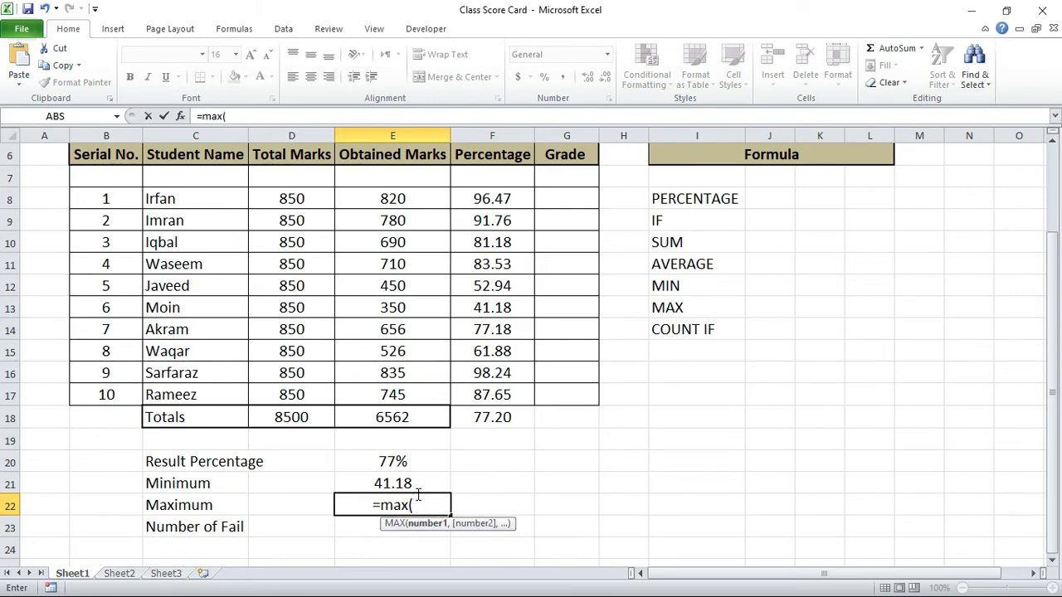
{"action": "left_click_drag", "start_coordinate": [488, 196], "coordinate": [471, 397]}
{"action": "type", "text": ")"}
{"action": "key", "text": "Tab"}
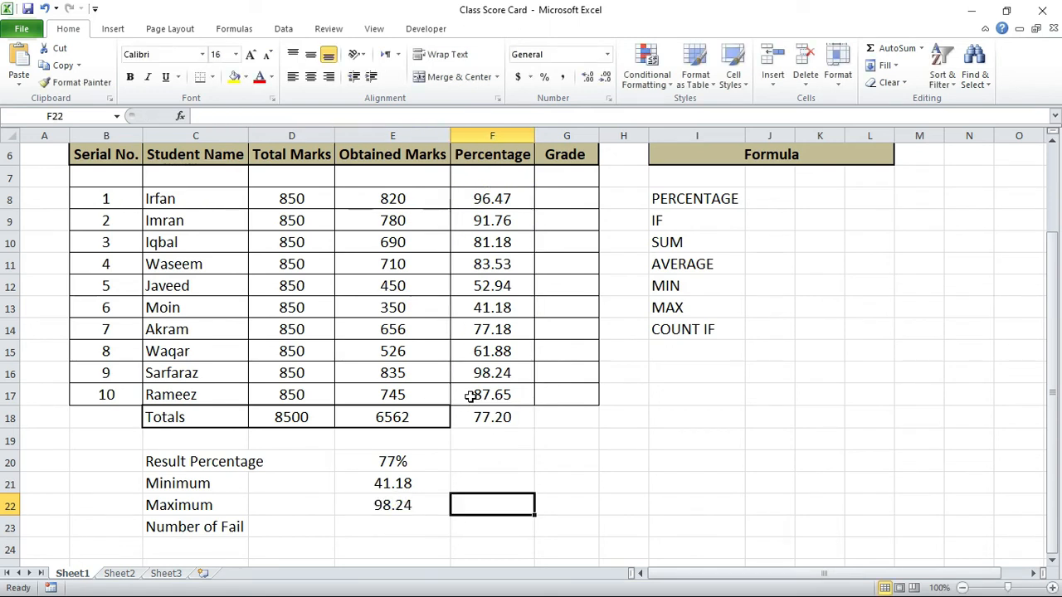
Step: Replace the Number of Fail label in C23 with Above 50%
{"action": "left_click", "coordinate": [394, 528]}
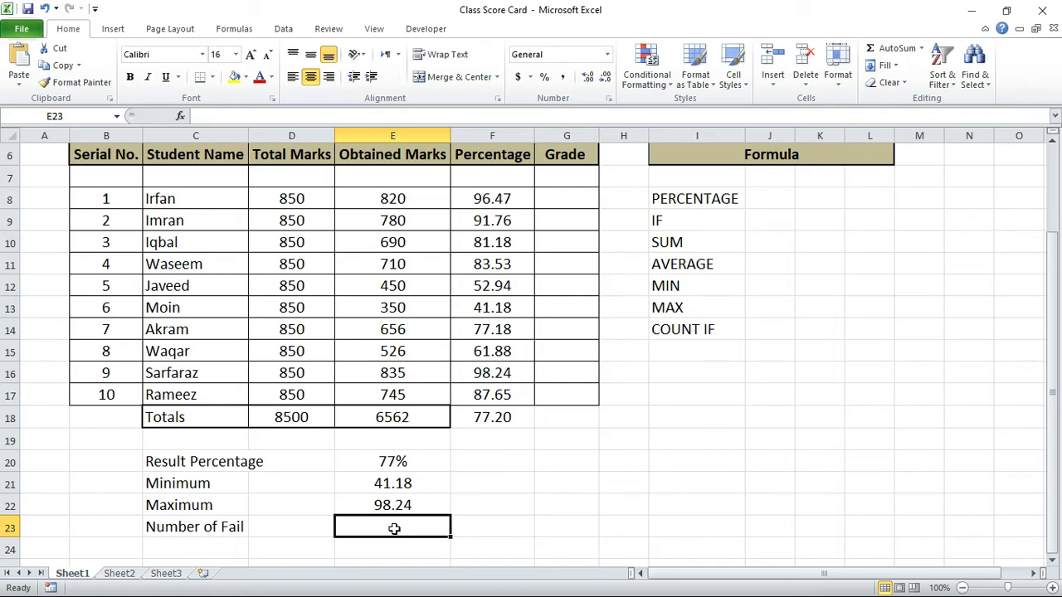
{"action": "key", "text": "Left"}
{"action": "key", "text": "Left"}
{"action": "type", "text": "A"}
{"action": "type", "text": "bove 50%"}
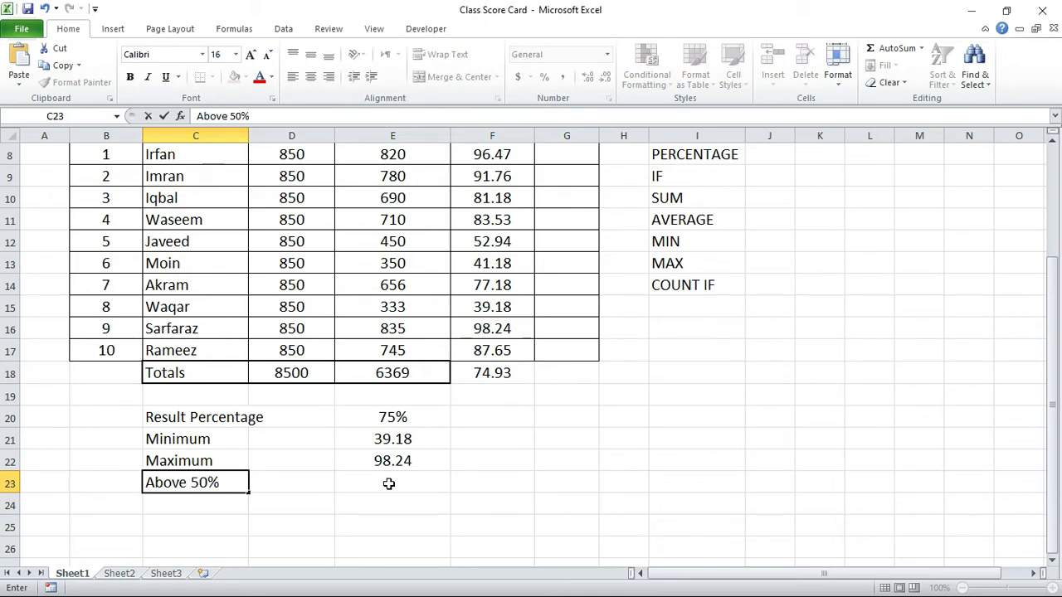
Step: Count the students above 50 percent in E23 with the formula =COUNTIF(F8:F17,">50")
{"action": "left_click", "coordinate": [389, 483]}
{"action": "type", "text": "=counti"}
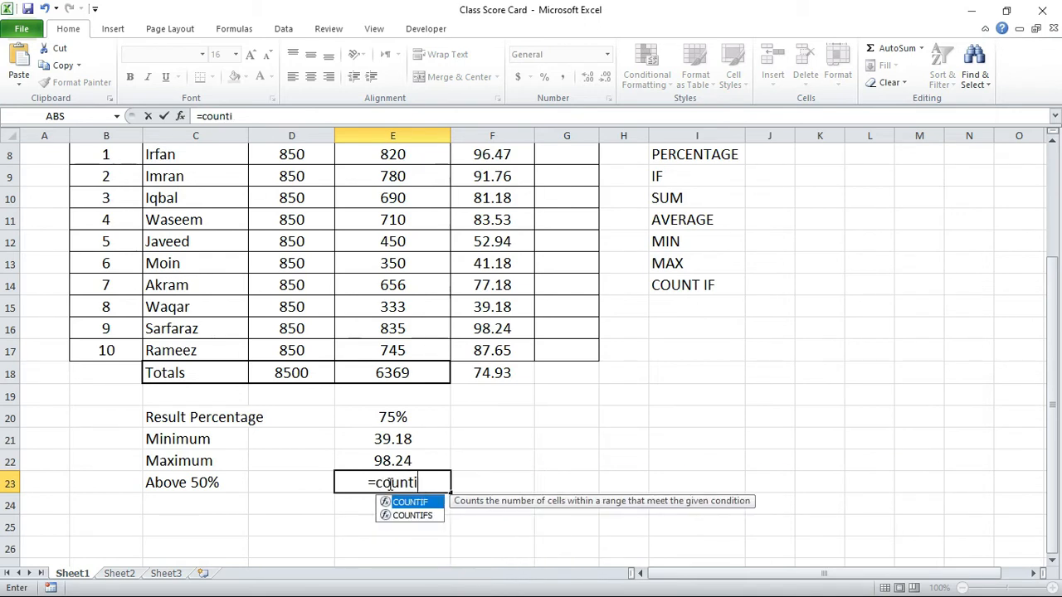
{"action": "type", "text": "f("}
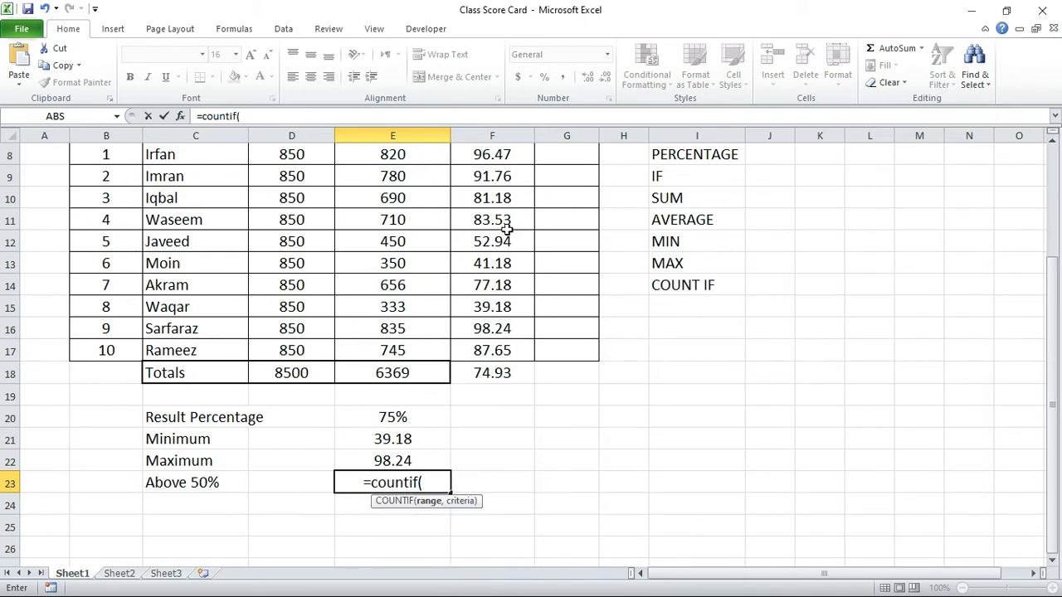
{"action": "left_click_drag", "start_coordinate": [511, 150], "coordinate": [510, 348]}
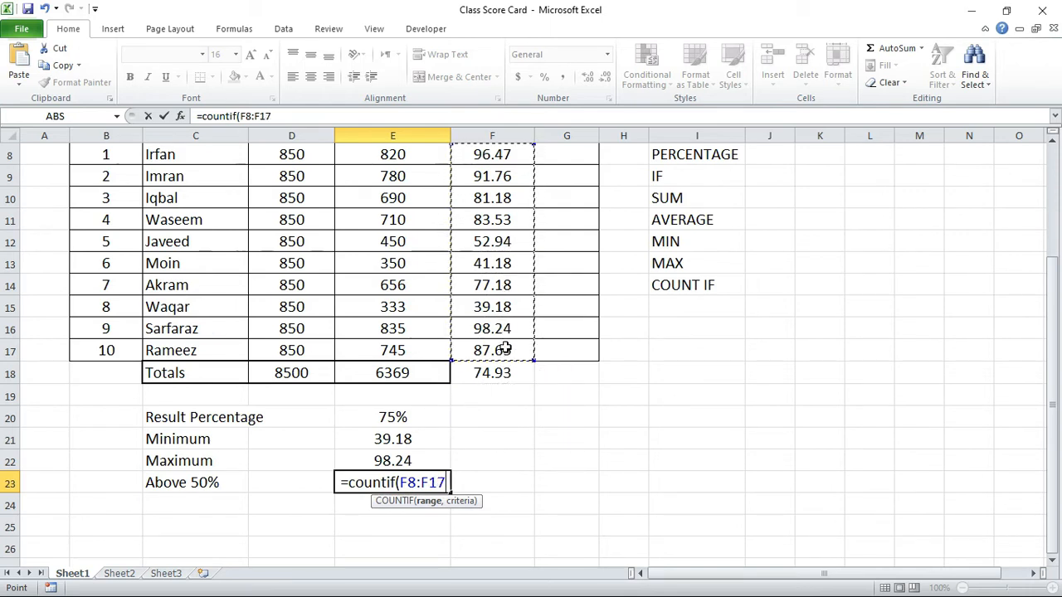
{"action": "type", "text": ","}
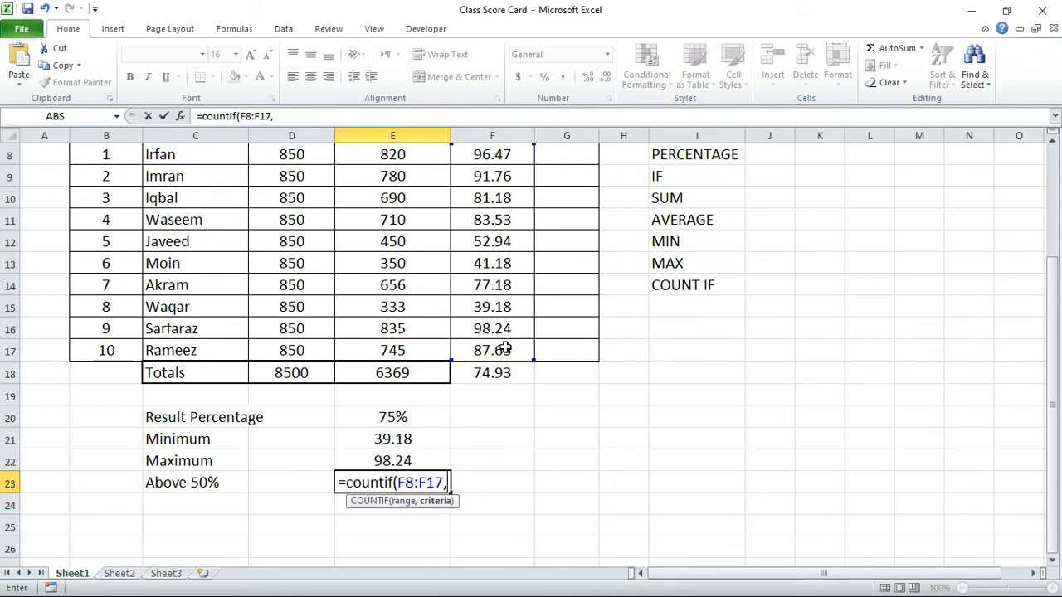
{"action": "type", "text": "\""}
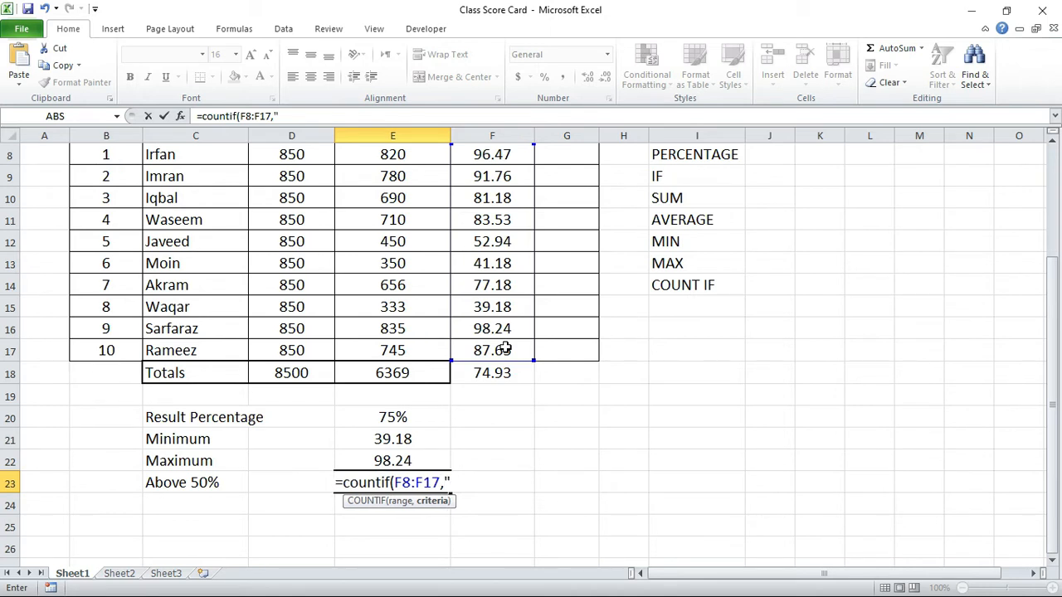
{"action": "type", "text": ">"}
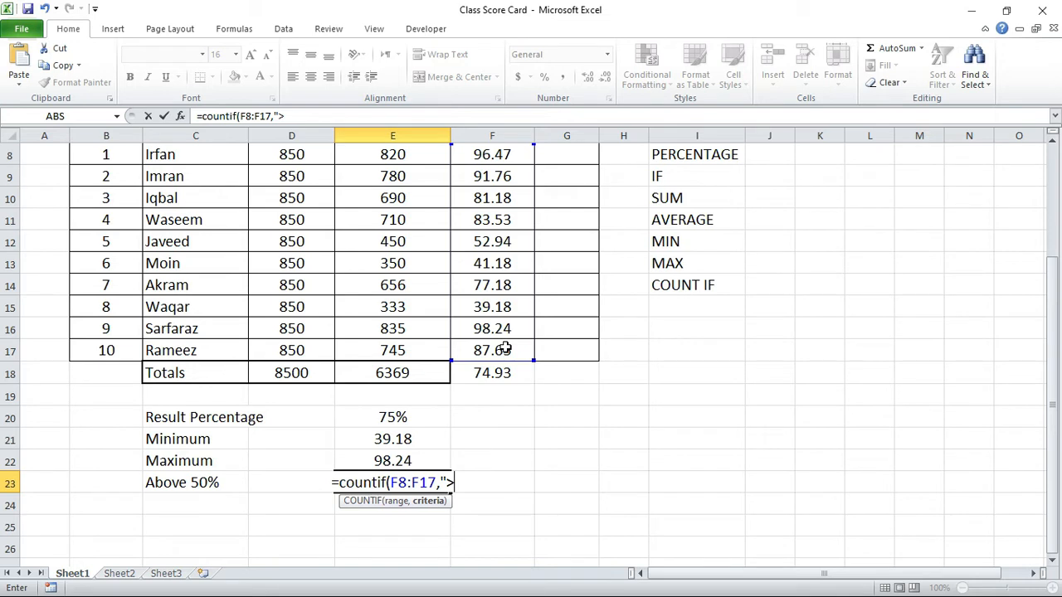
{"action": "type", "text": "50"}
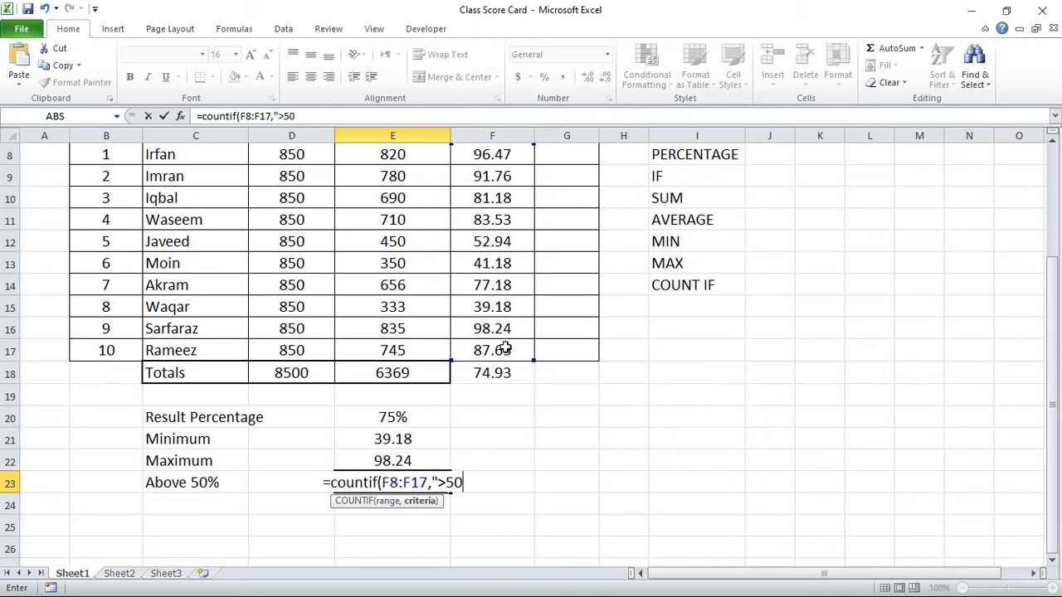
{"action": "type", "text": "\""}
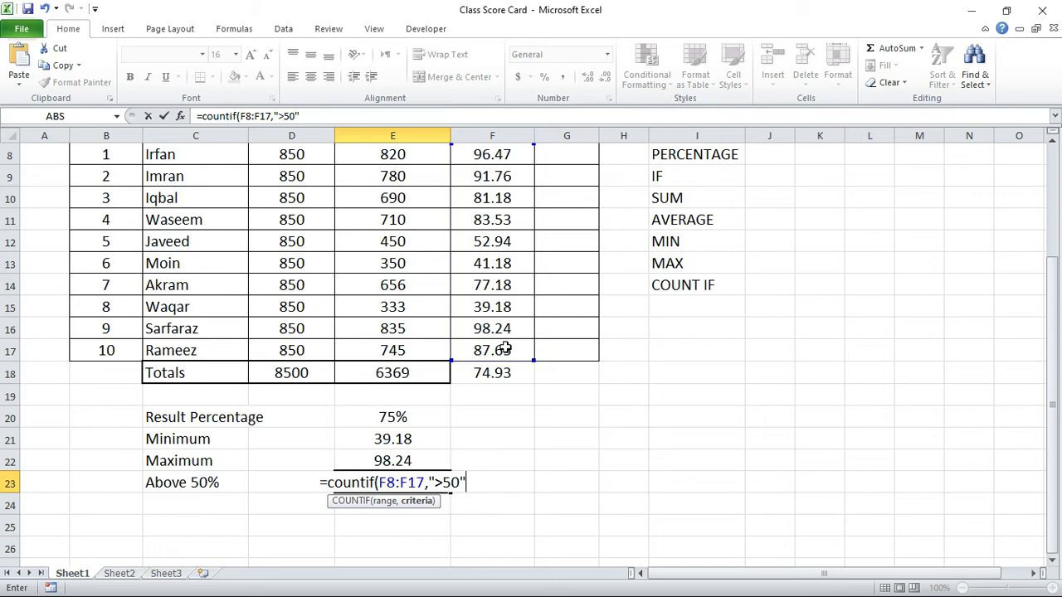
{"action": "left_click", "coordinate": [504, 349]}
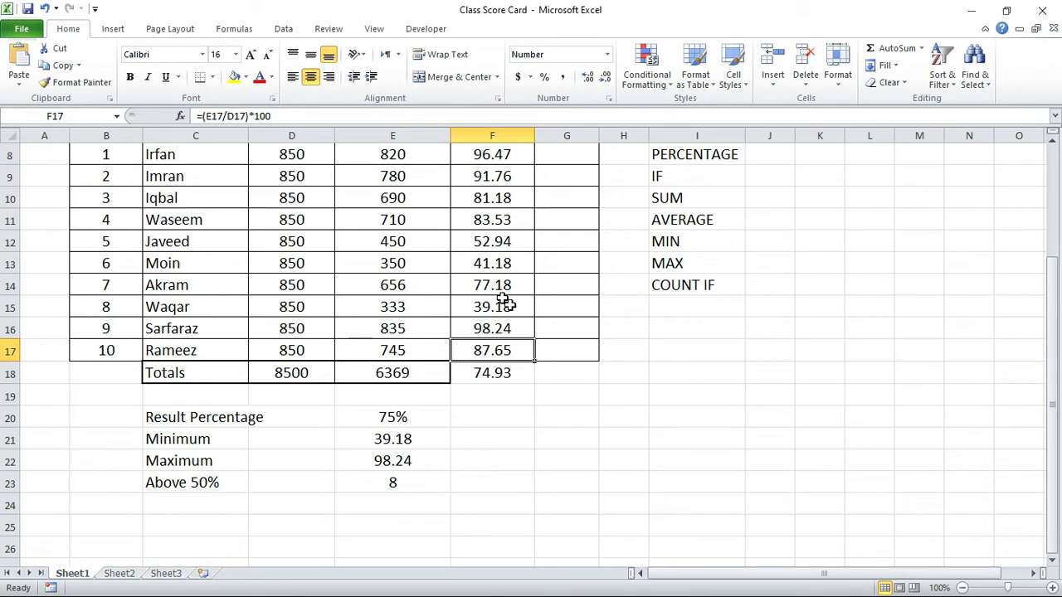
Step: Grade the first student in G8 with the formula =IF(F8>50,"Pass","Fail")
{"action": "scroll", "coordinate": [545, 346], "scroll_direction": "up", "scroll_amount": 1}
{"action": "left_click", "coordinate": [556, 216]}
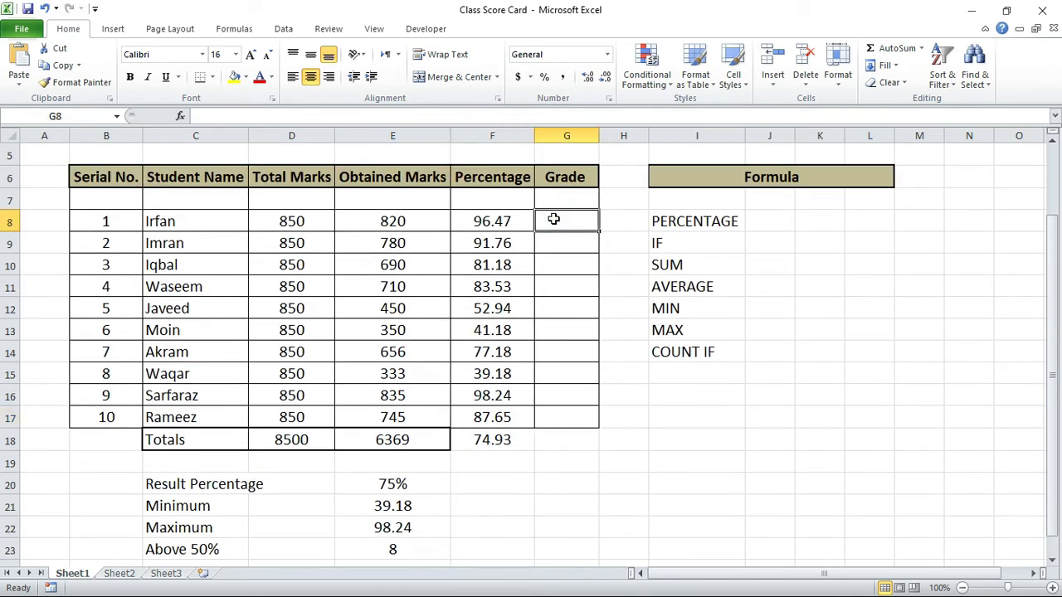
{"action": "type", "text": "="}
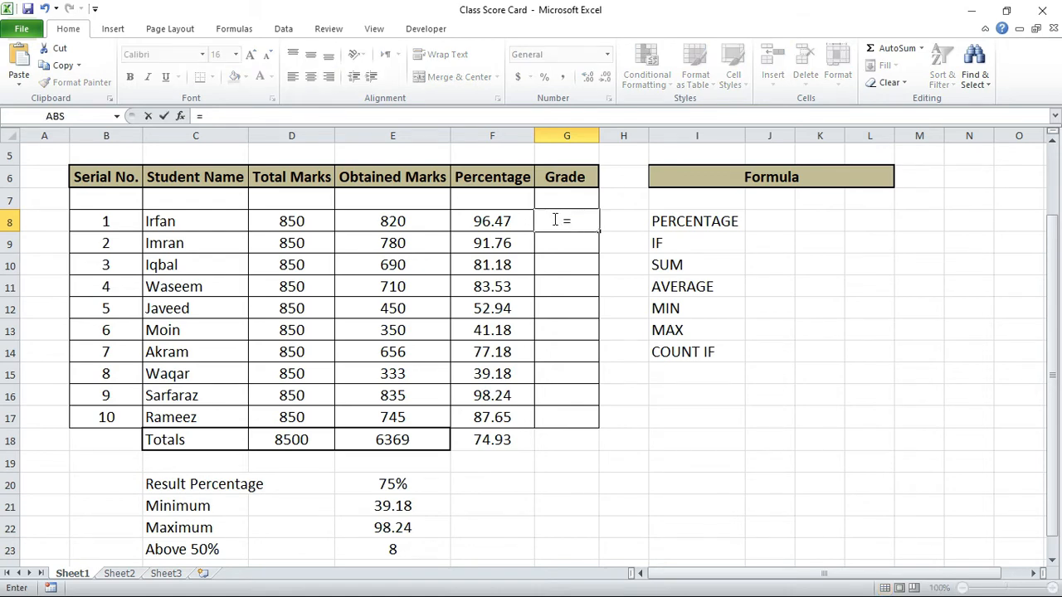
{"action": "type", "text": "if"}
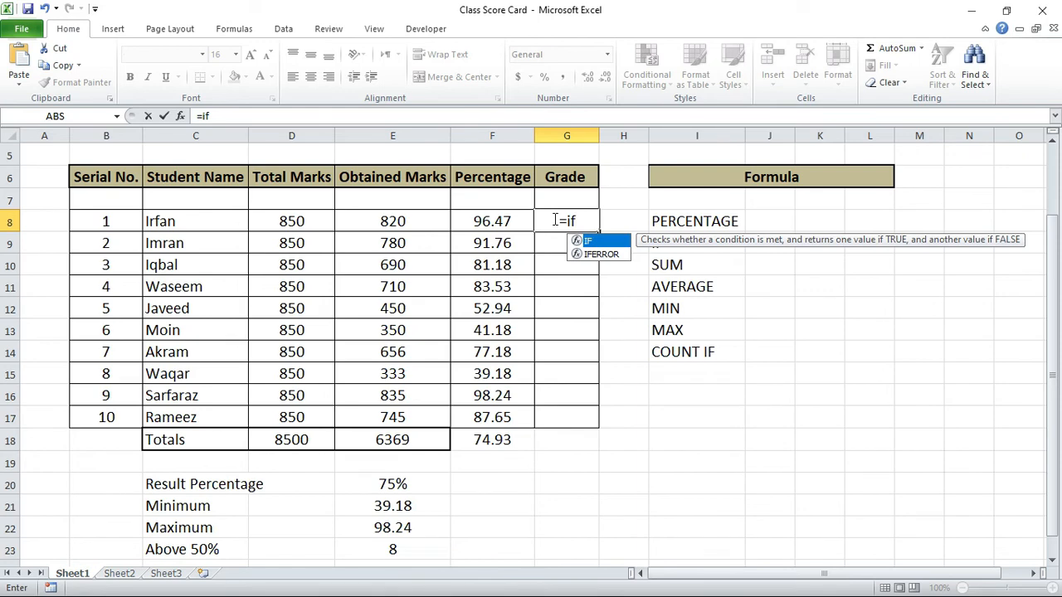
{"action": "type", "text": "("}
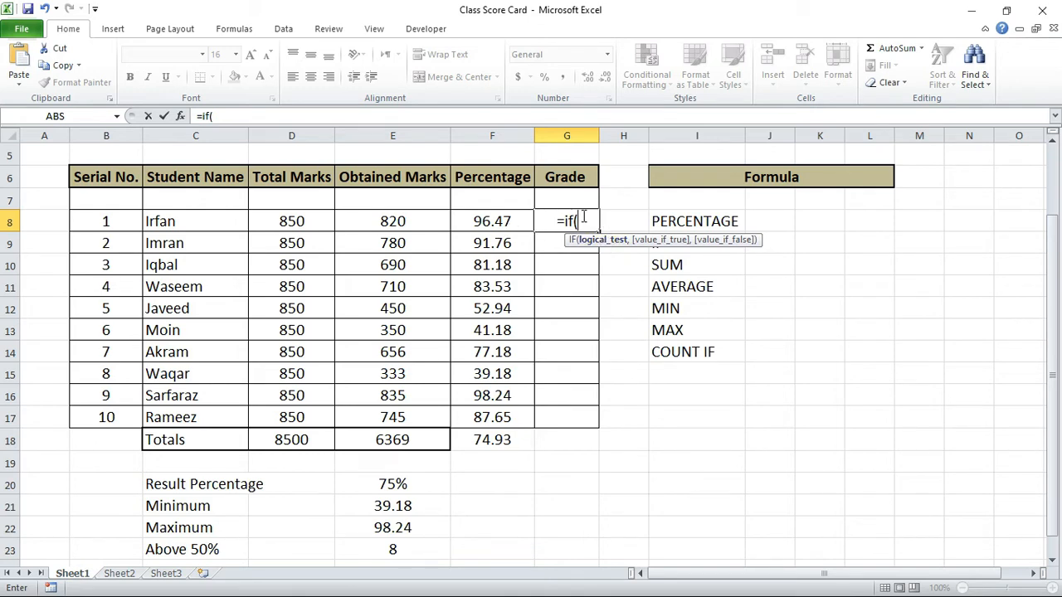
{"action": "left_click", "coordinate": [505, 219]}
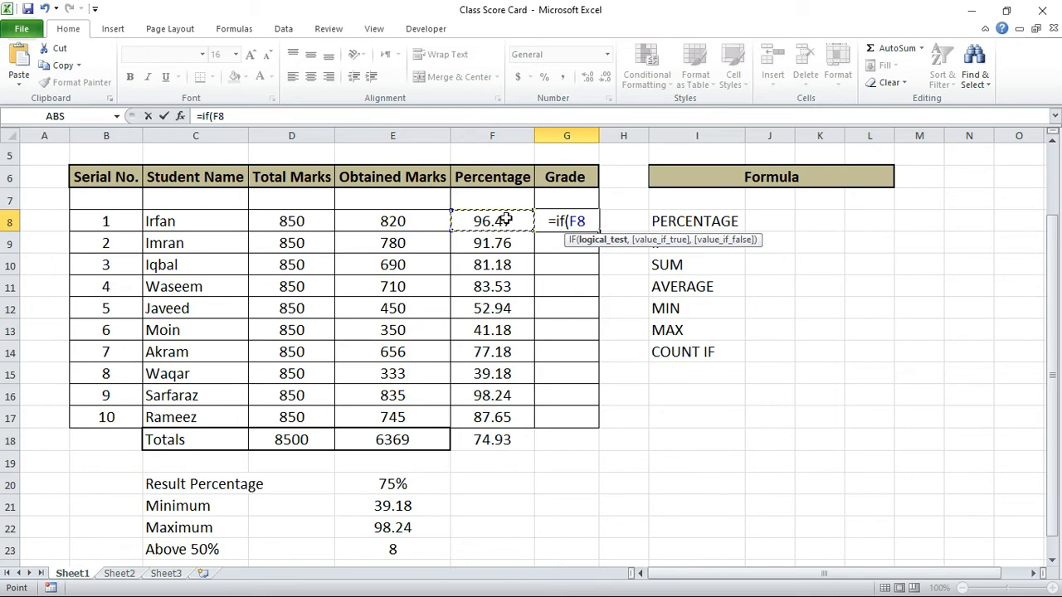
{"action": "type", "text": ">"}
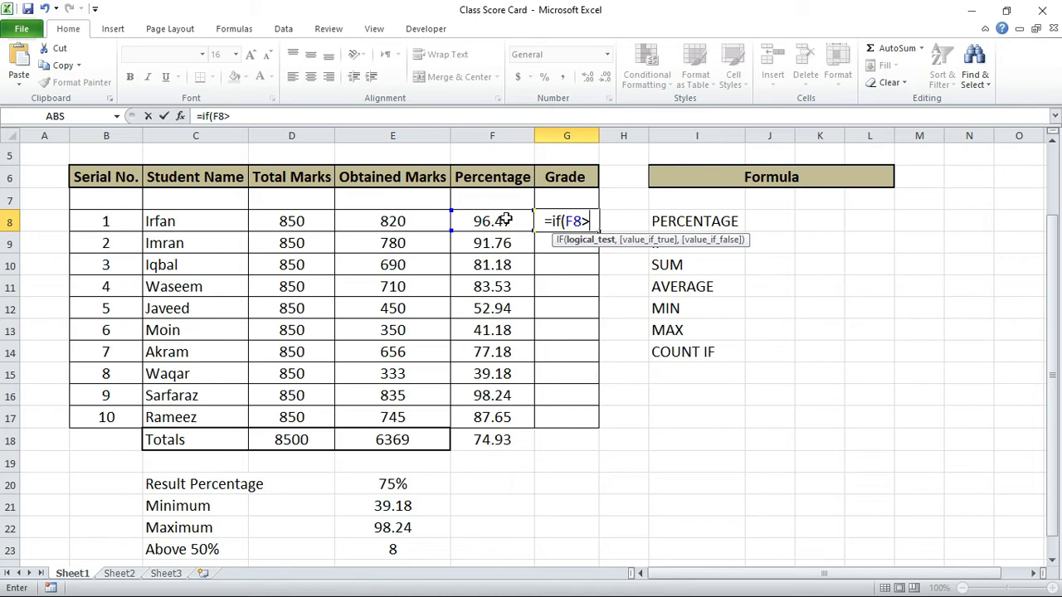
{"action": "type", "text": "50"}
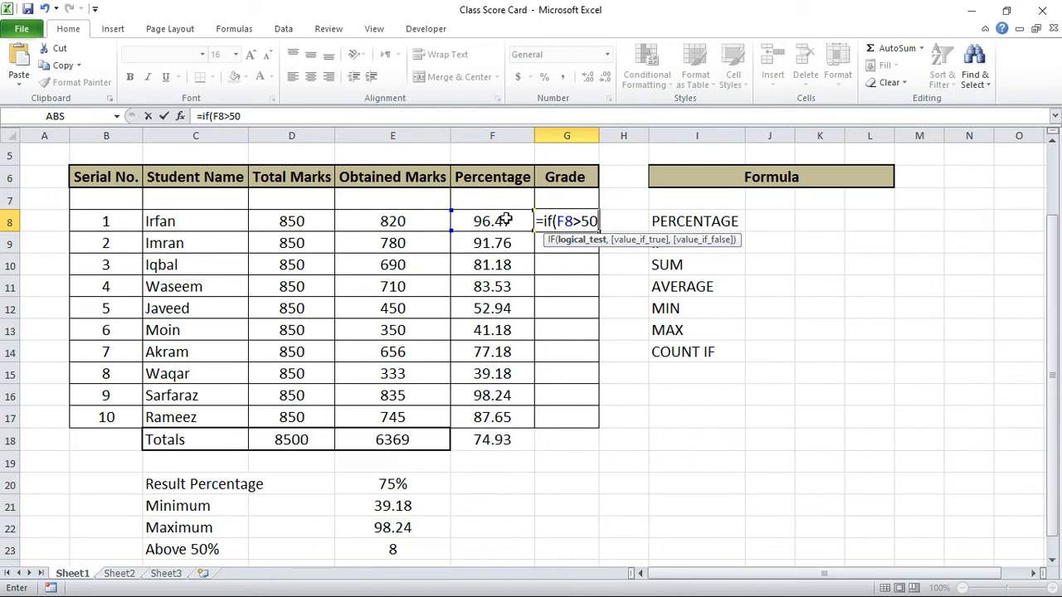
{"action": "type", "text": ","}
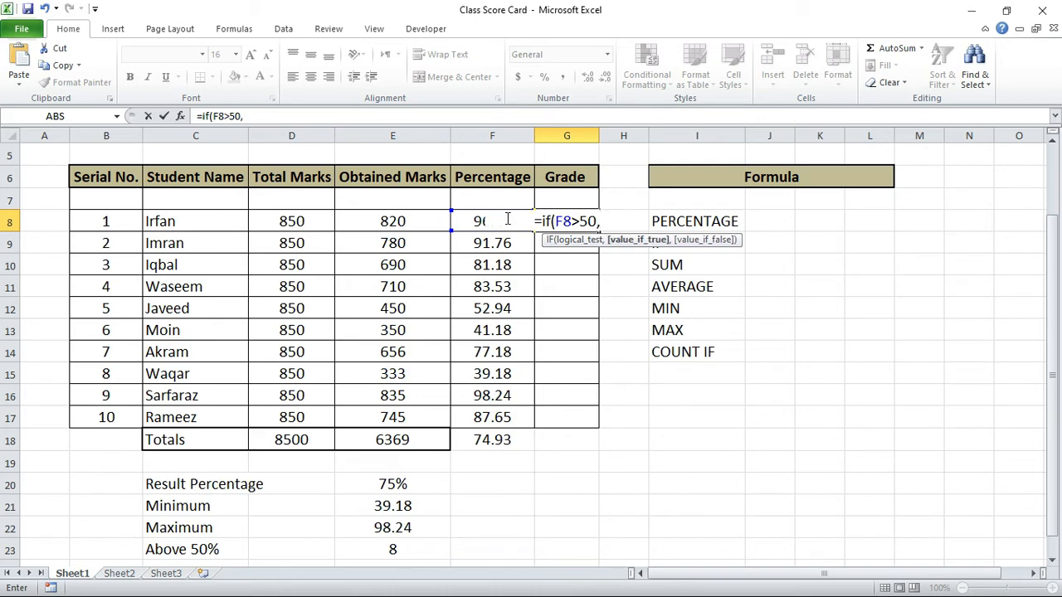
{"action": "type", "text": "\"Pass\""}
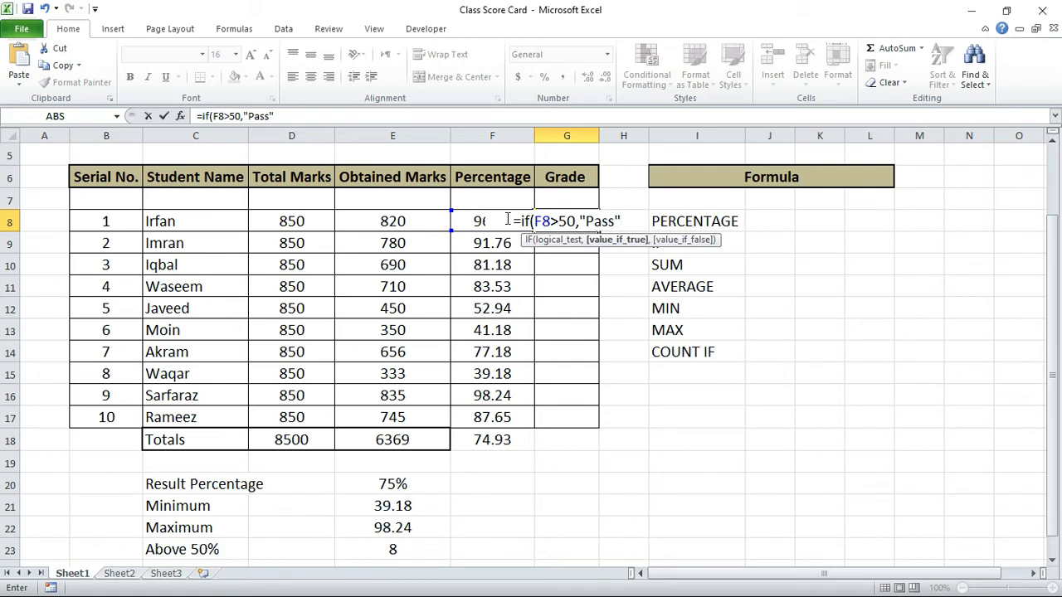
{"action": "type", "text": ",\""}
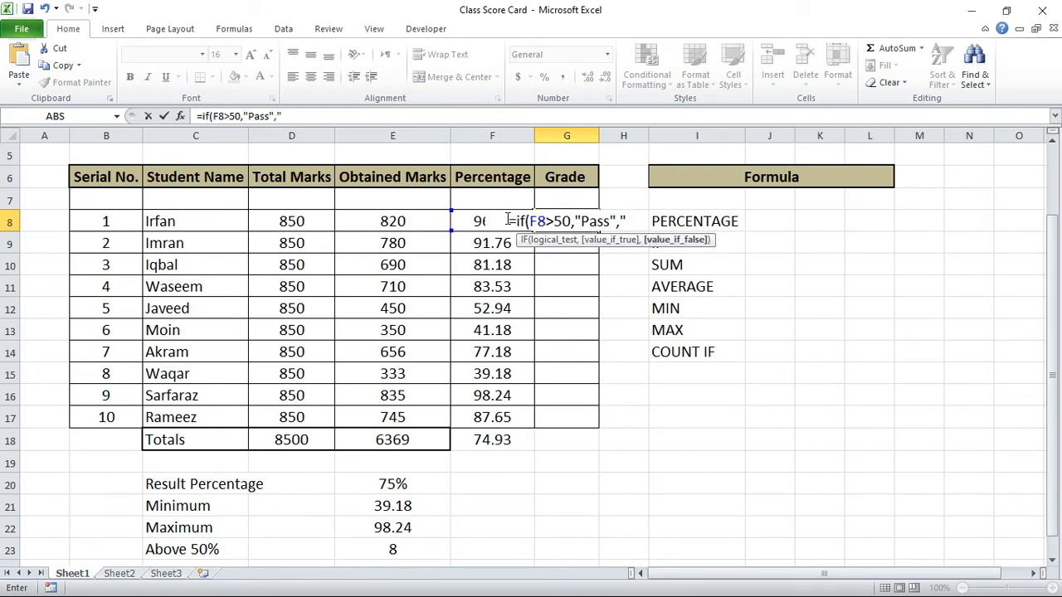
{"action": "type", "text": "Fail"}
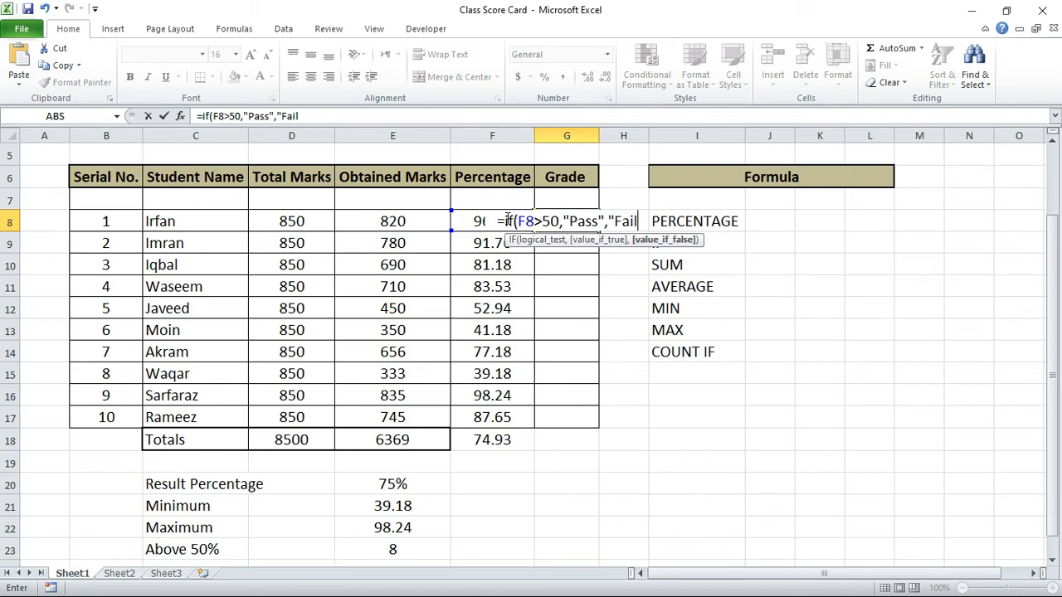
{"action": "type", "text": "\""}
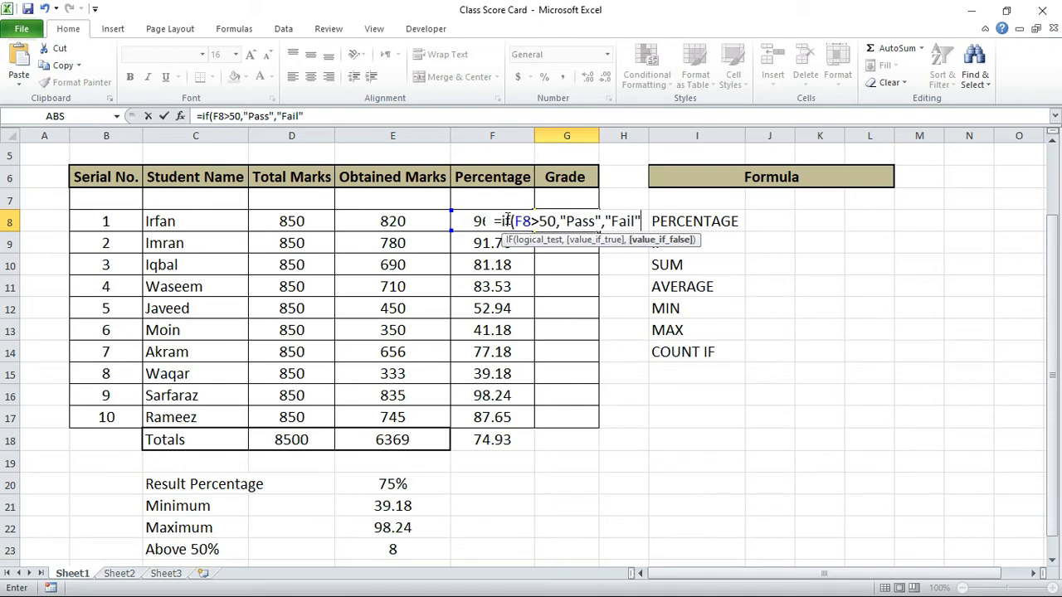
{"action": "type", "text": ")"}
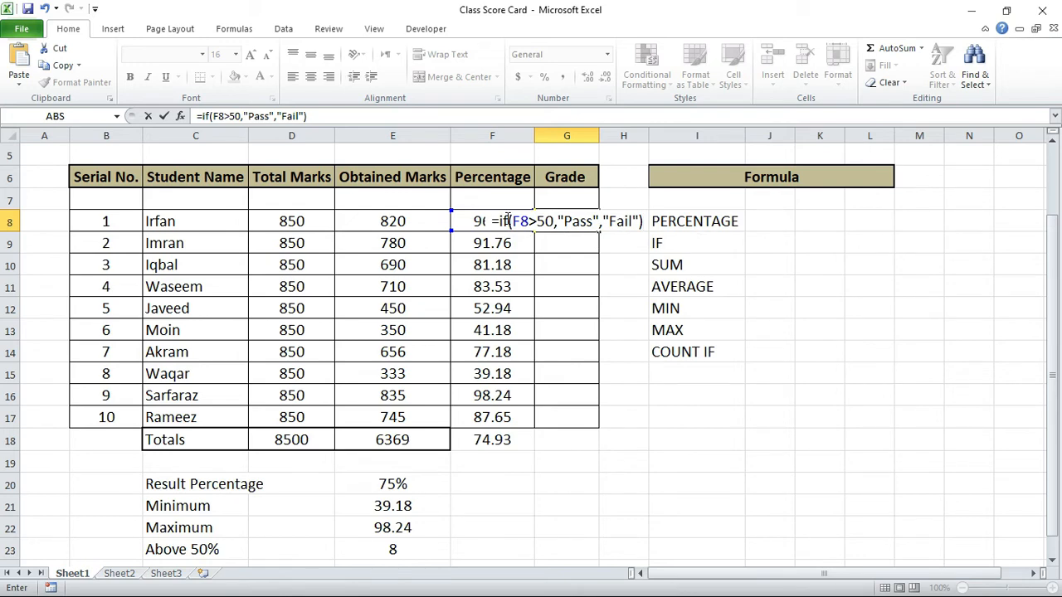
{"action": "key", "text": "Tab"}
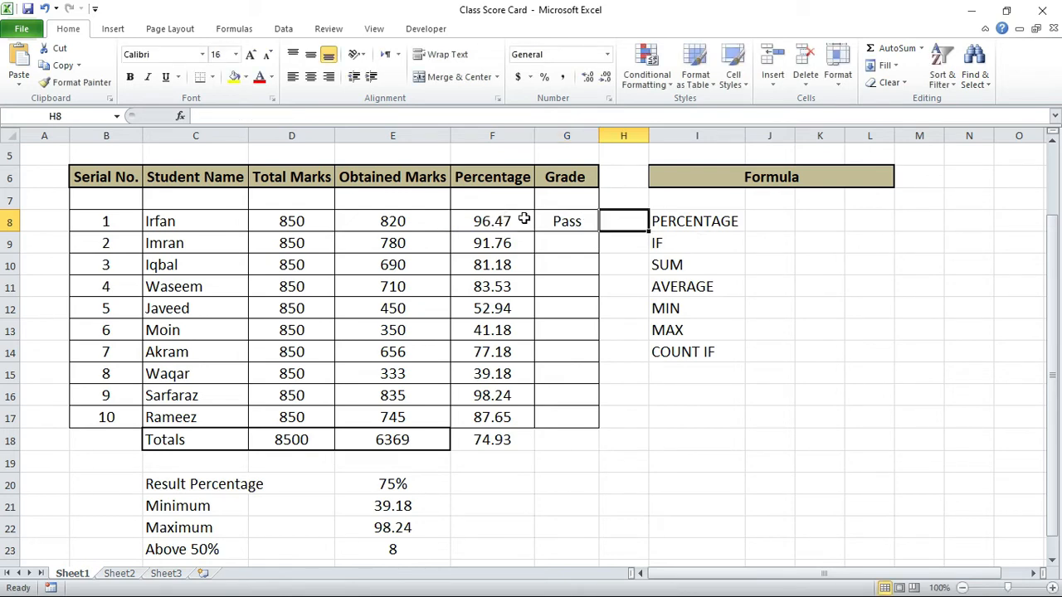
Step: Copy the G8 grade formula down the Grade column through G17 for all remaining students
{"action": "left_click", "coordinate": [561, 219]}
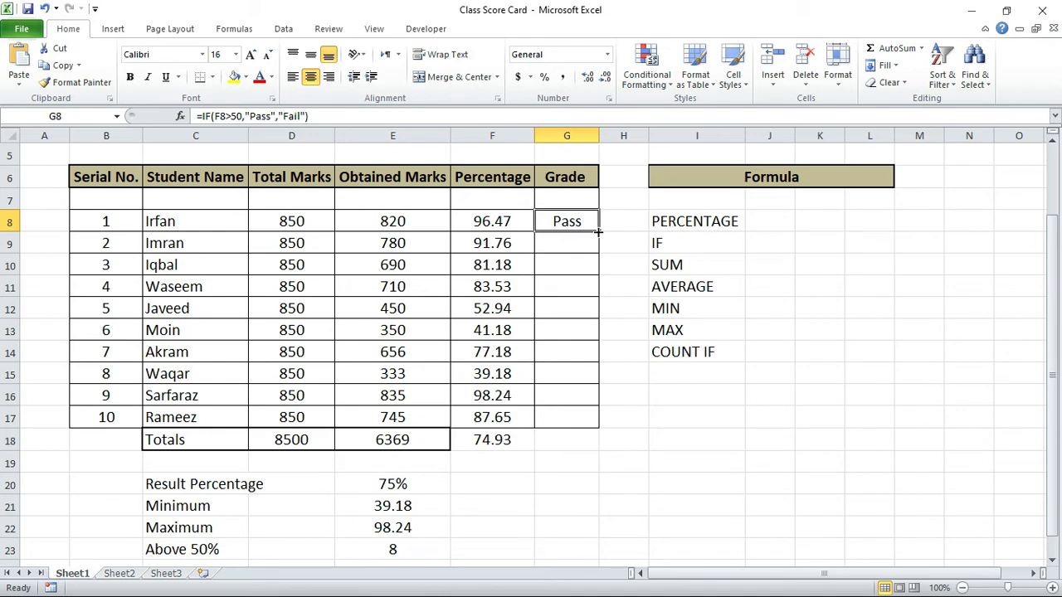
{"action": "left_click_drag", "start_coordinate": [596, 231], "coordinate": [599, 249]}
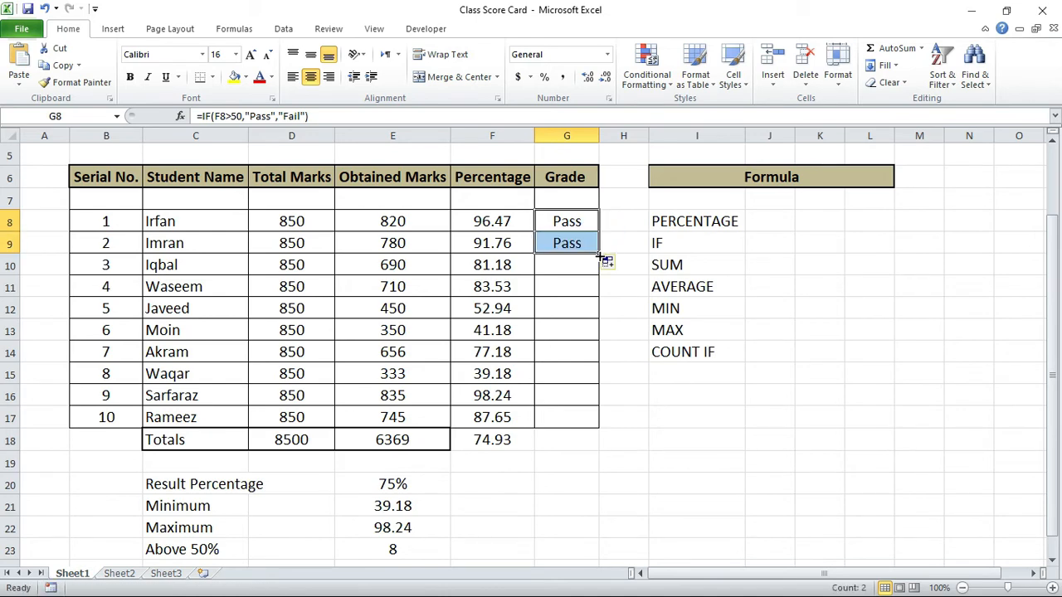
{"action": "left_click_drag", "start_coordinate": [597, 256], "coordinate": [598, 336]}
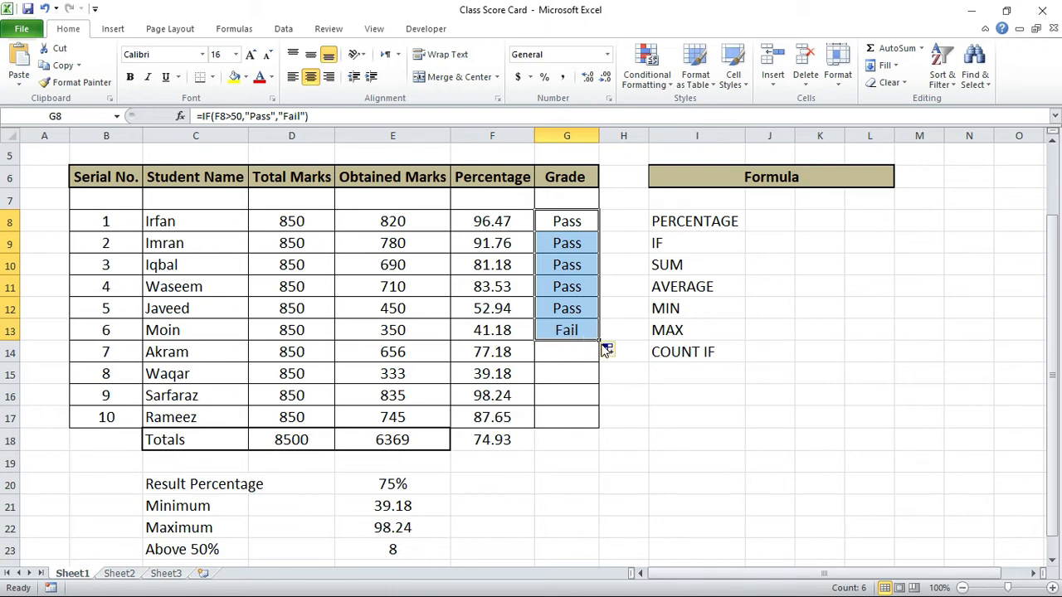
{"action": "left_click_drag", "start_coordinate": [598, 339], "coordinate": [588, 432]}
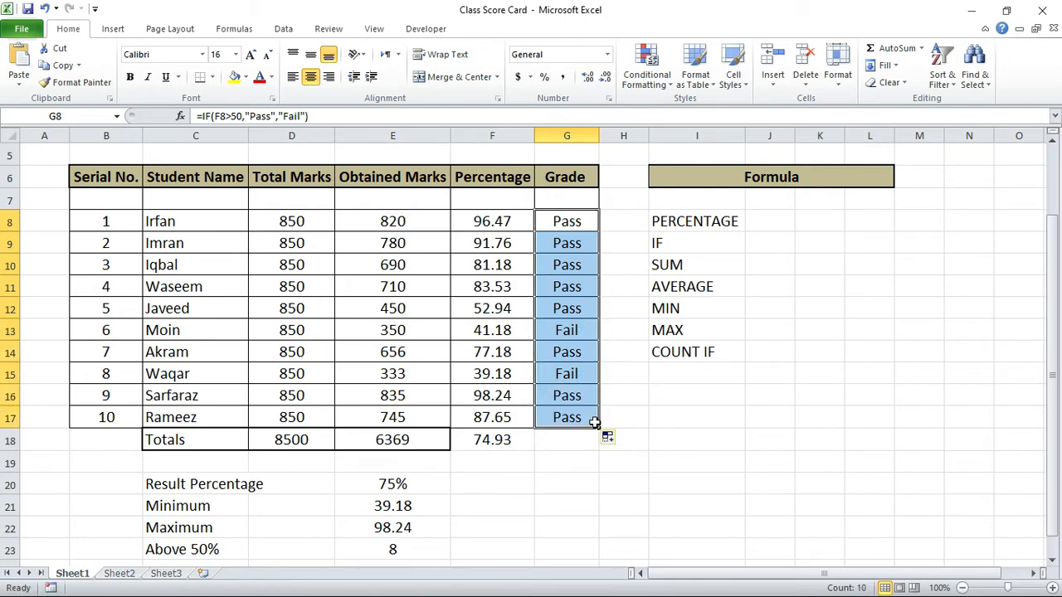
{"action": "left_click", "coordinate": [569, 371]}
{"action": "left_click", "coordinate": [568, 330]}
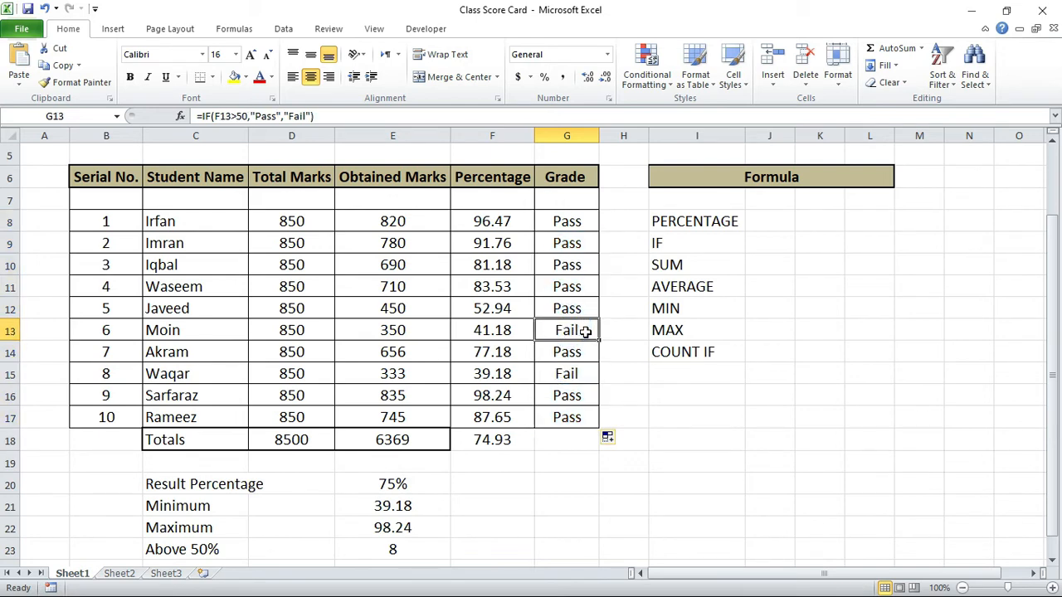
Step: Add the entry CONDITIONAL FORMATING to the Formula list in I15, below COUNT IF
{"action": "left_click", "coordinate": [685, 374]}
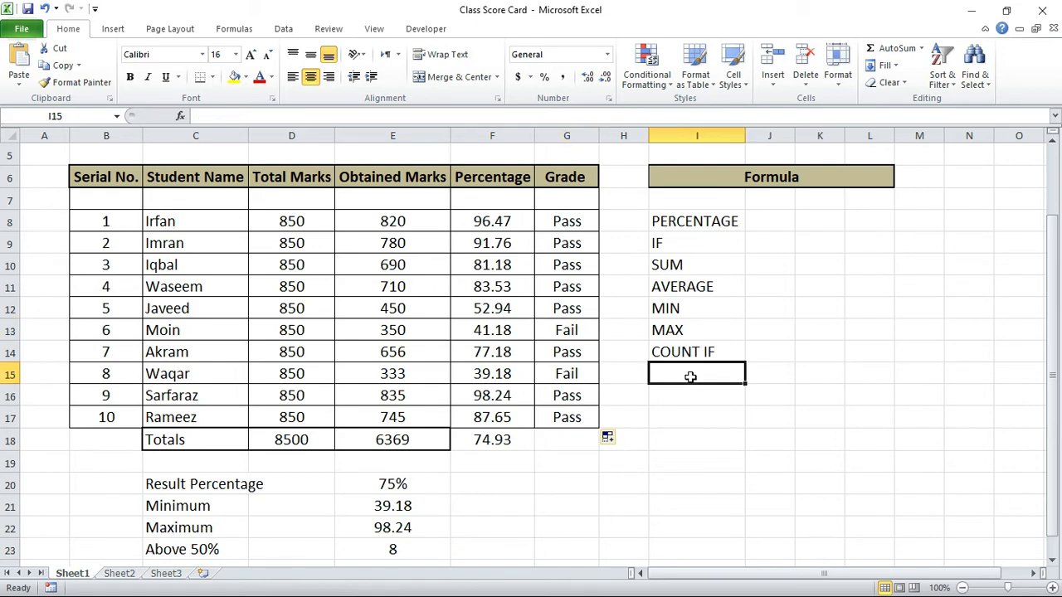
{"action": "type", "text": "condit"}
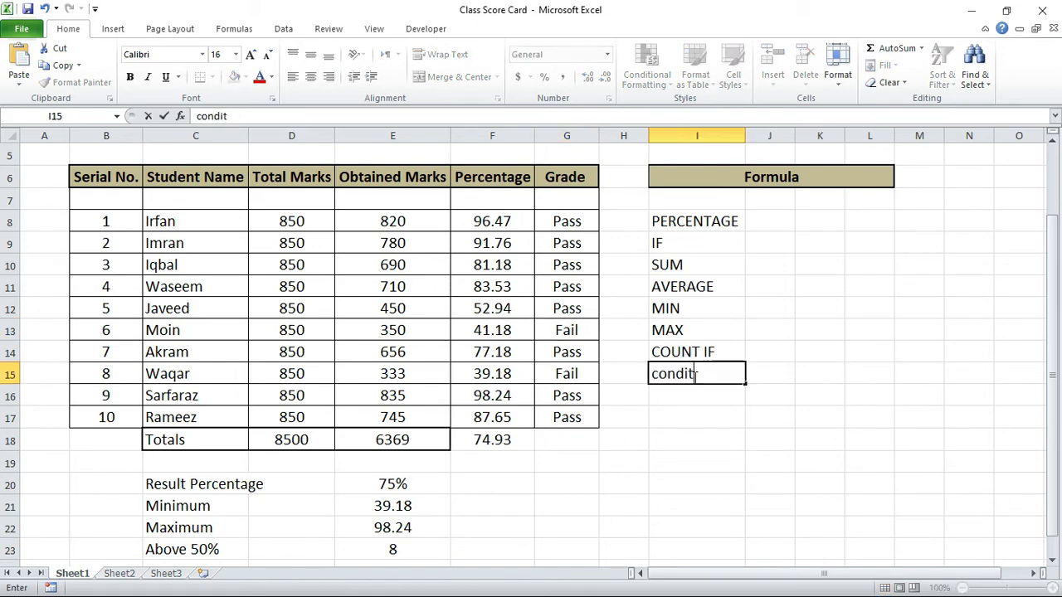
{"action": "key", "text": "BackSpace"}
{"action": "key", "text": "BackSpace"}
{"action": "key", "text": "BackSpace"}
{"action": "key", "text": "BackSpace"}
{"action": "key", "text": "BackSpace"}
{"action": "type", "text": "CONT"}
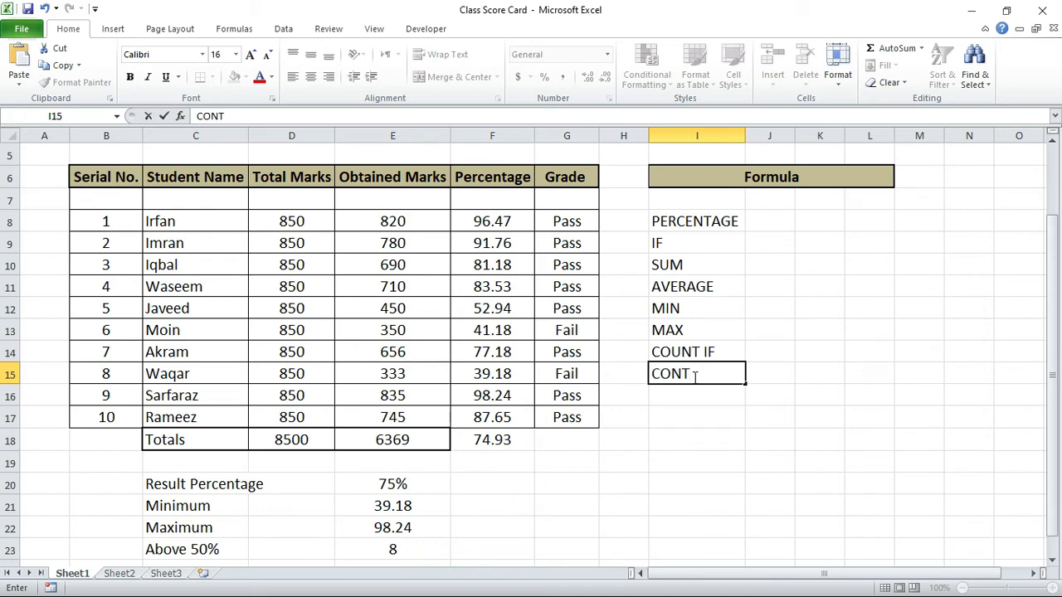
{"action": "key", "text": "BackSpace"}
{"action": "type", "text": "DITIONAL FORMAT"}
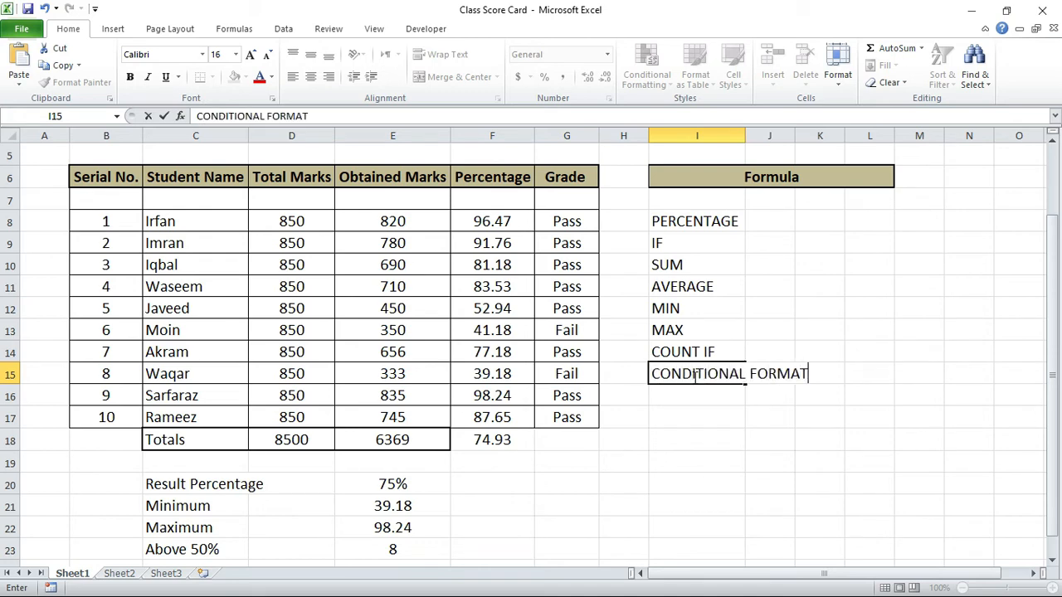
{"action": "type", "text": "ING"}
{"action": "key", "text": "Tab"}
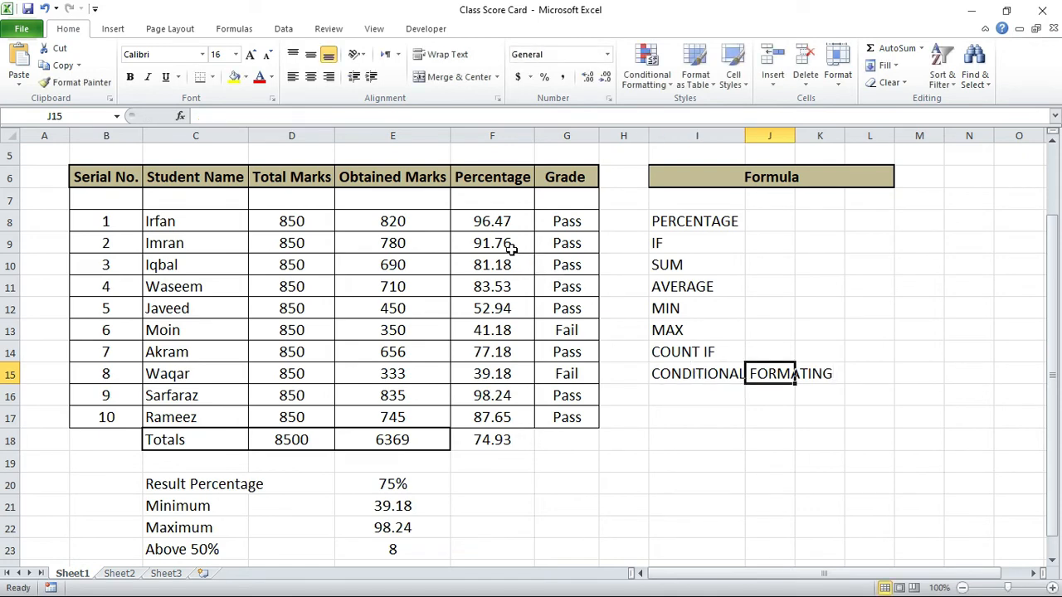
Step: Add a conditional formatting rule to G8 that gives cells equal to Fail a Light Red Fill with Dark Red Text
{"action": "left_click", "coordinate": [567, 220]}
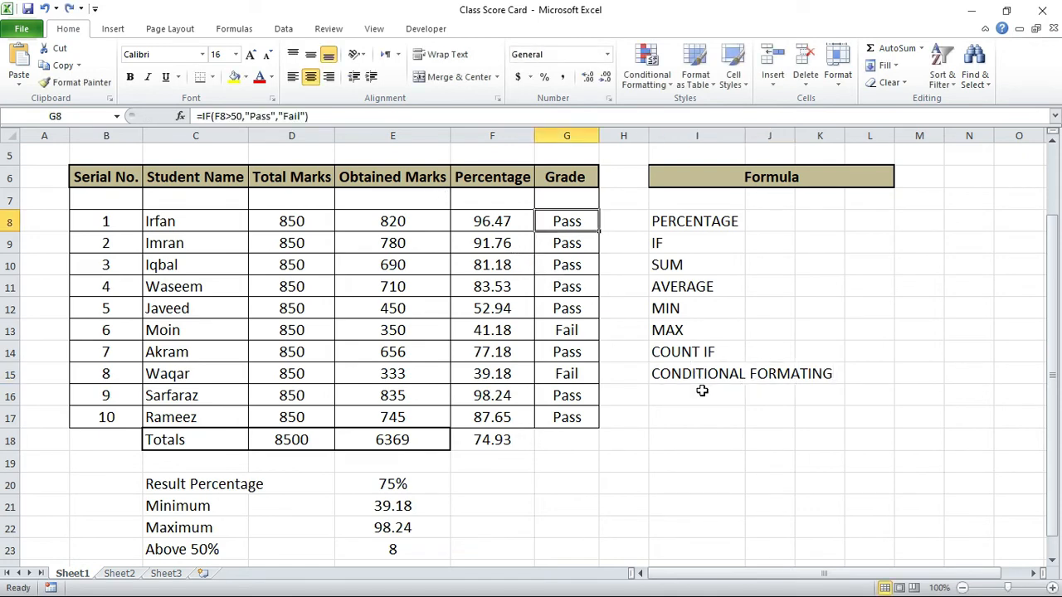
{"action": "left_click", "coordinate": [730, 373]}
{"action": "left_click_drag", "start_coordinate": [569, 220], "coordinate": [557, 398]}
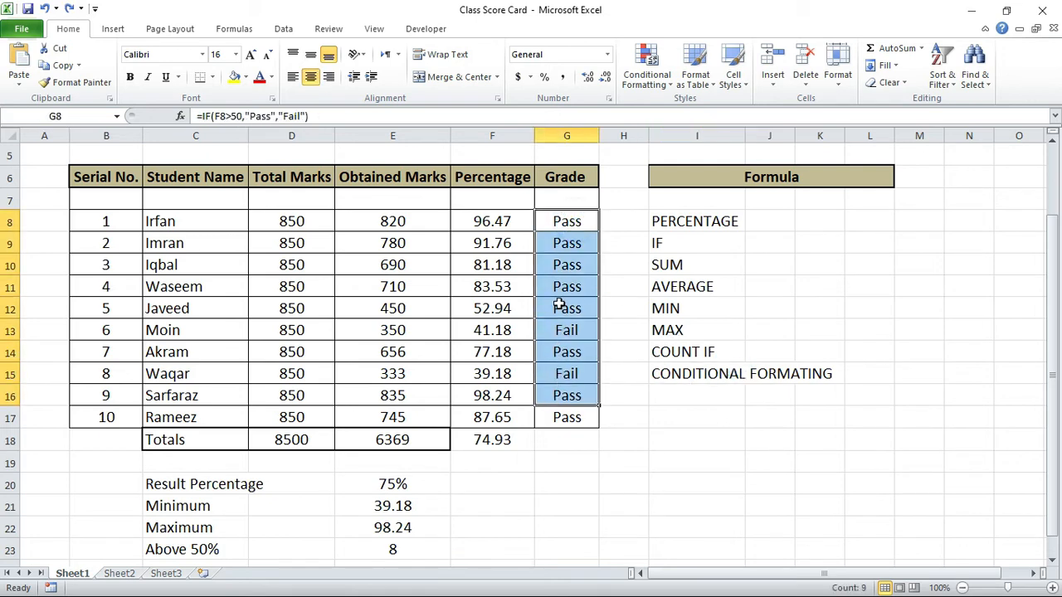
{"action": "left_click", "coordinate": [569, 220]}
{"action": "left_click", "coordinate": [647, 70]}
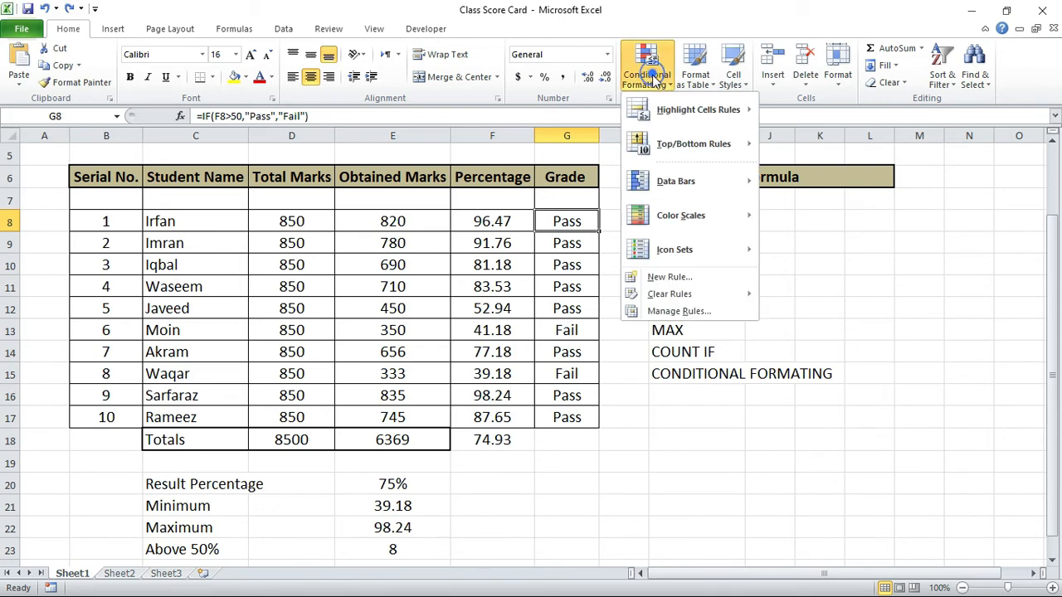
{"action": "mouse_move", "coordinate": [672, 110]}
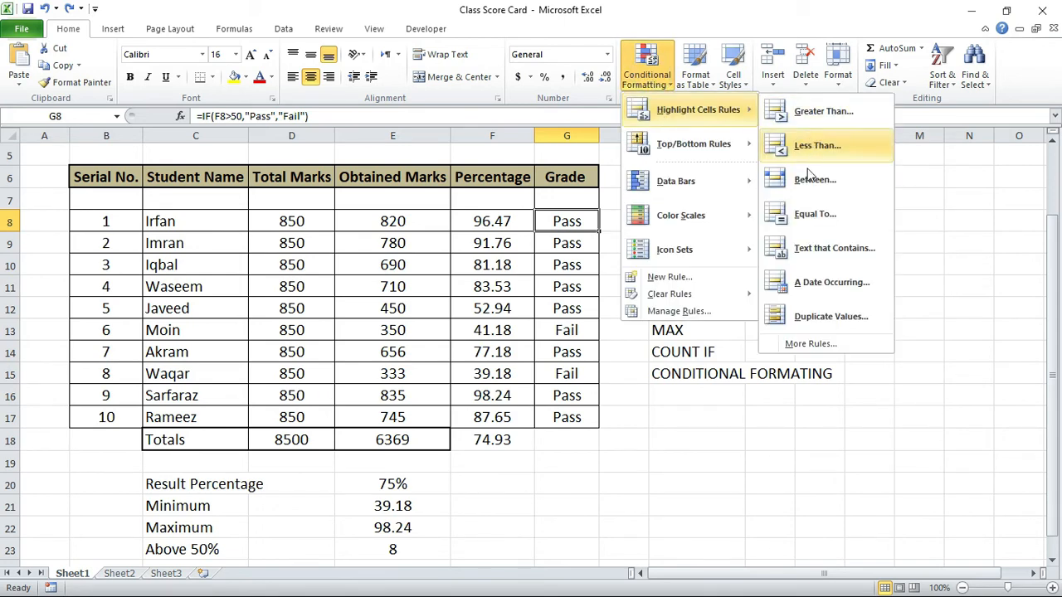
{"action": "left_click", "coordinate": [805, 213]}
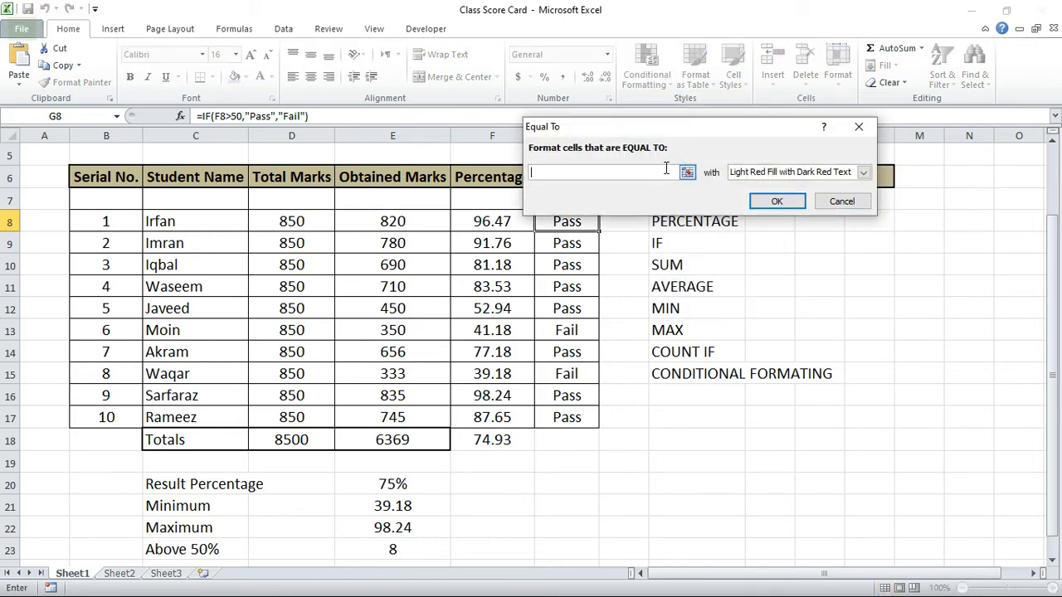
{"action": "type", "text": "Fail"}
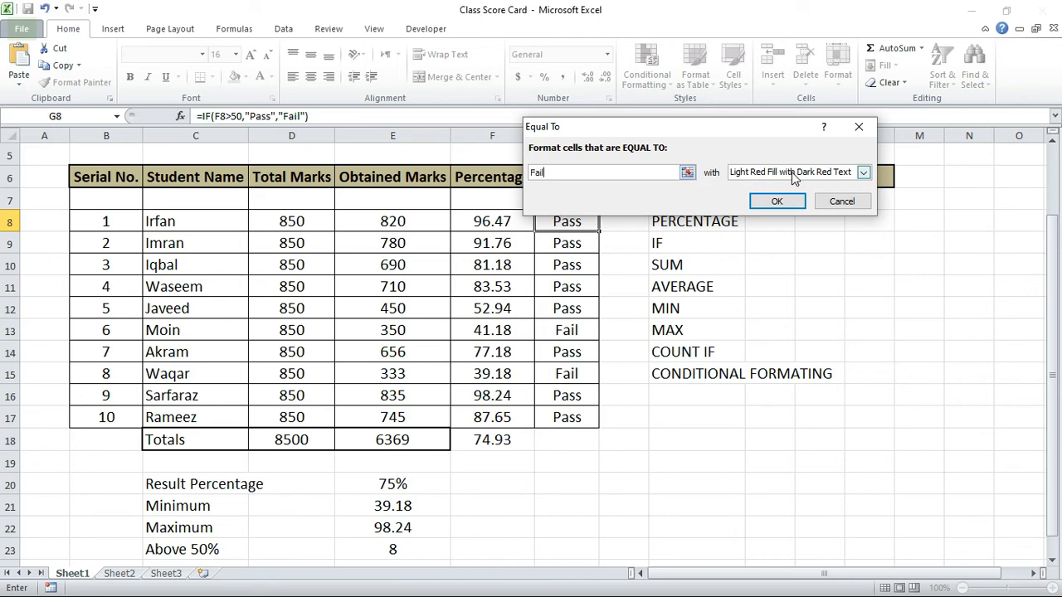
{"action": "left_click", "coordinate": [777, 203]}
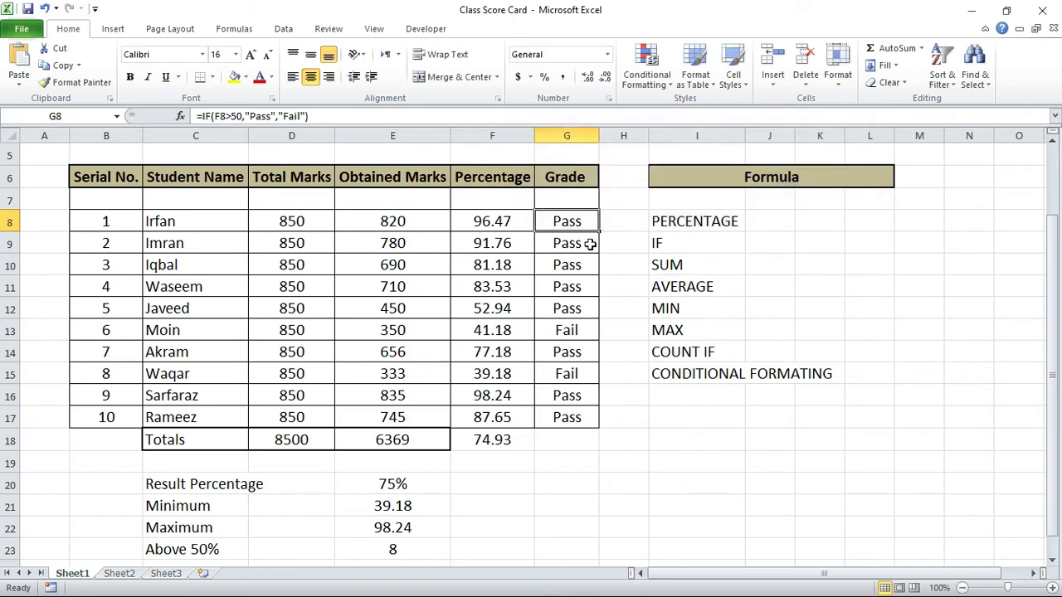
Step: Extend G8 with its conditional formatting down the Grade column through G17
{"action": "left_click_drag", "start_coordinate": [600, 232], "coordinate": [588, 420]}
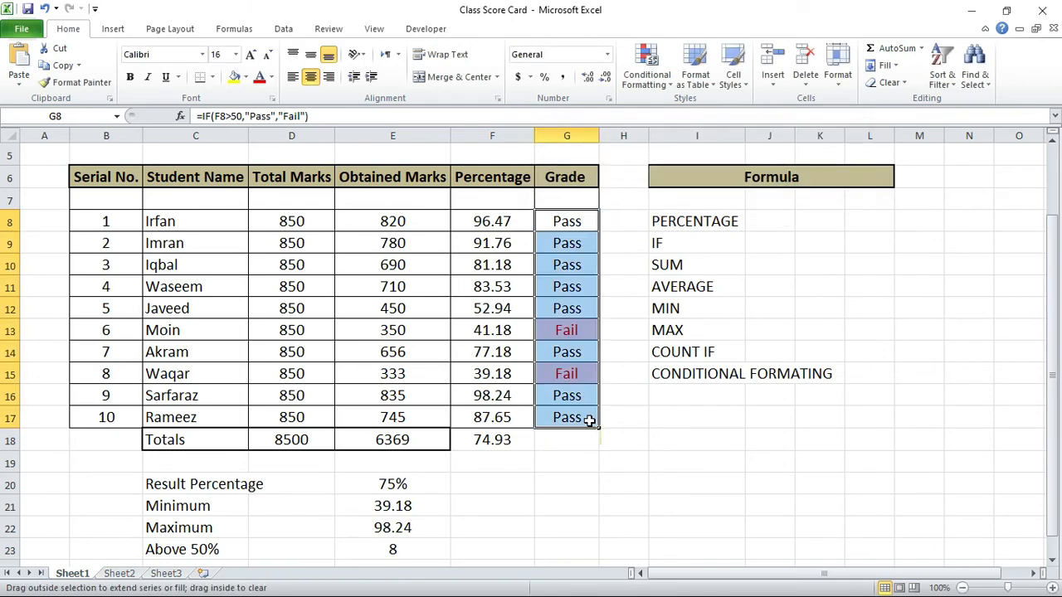
{"action": "left_click", "coordinate": [585, 374]}
{"action": "left_click", "coordinate": [586, 330]}
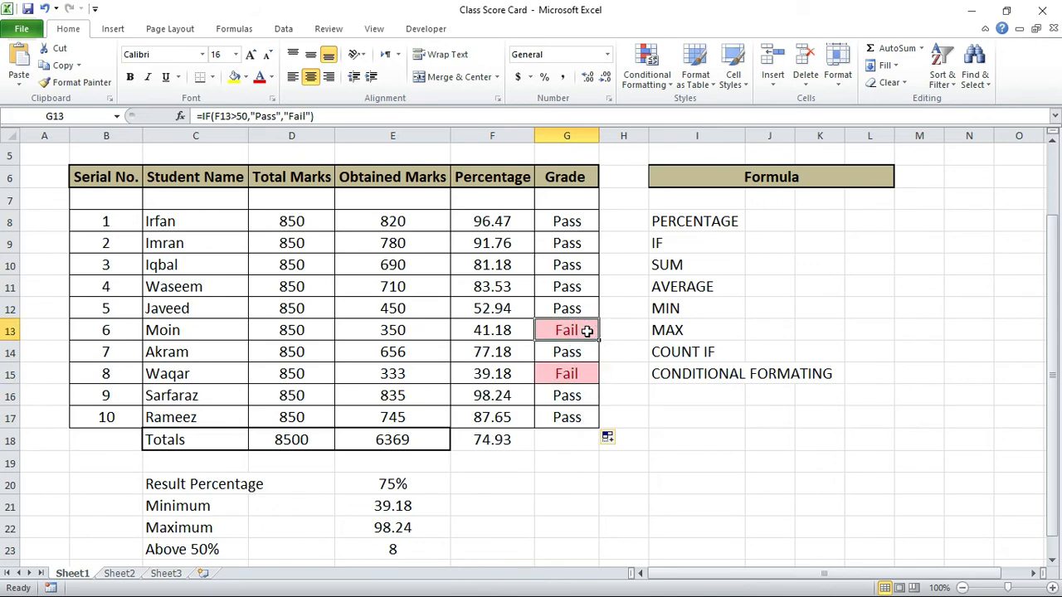
{"action": "left_click", "coordinate": [594, 239]}
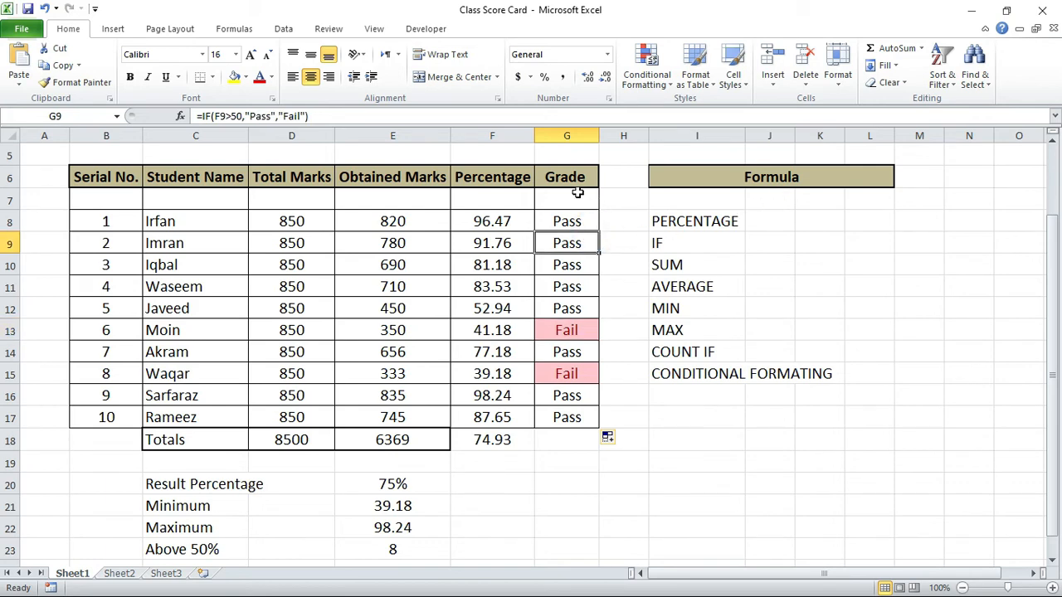
Step: Change the Grade column header in G6 to Pass
{"action": "left_click", "coordinate": [566, 170]}
{"action": "type", "text": "P"}
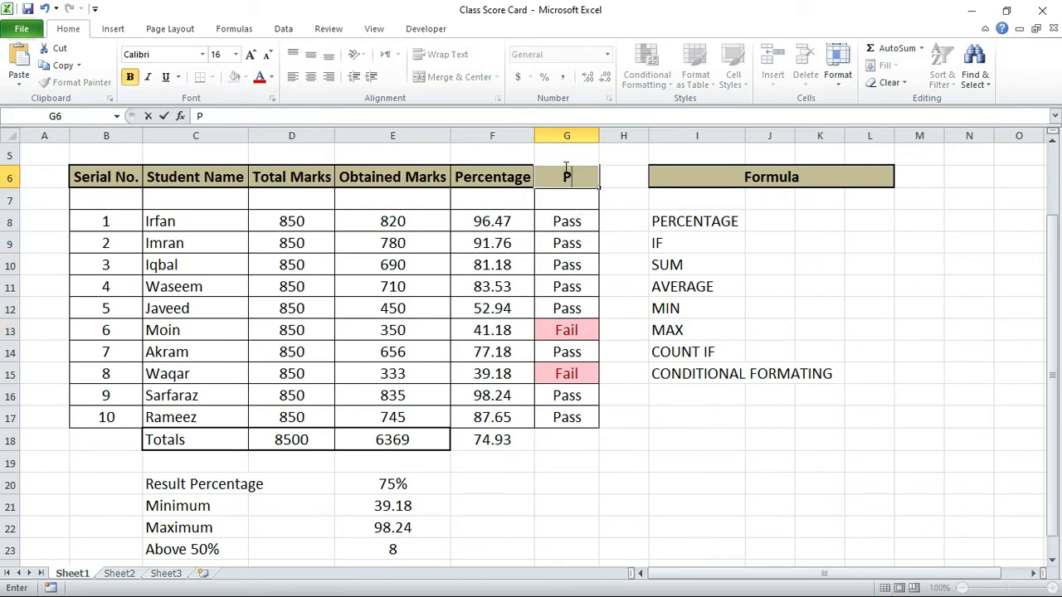
{"action": "type", "text": "ass"}
{"action": "key", "text": "BackSpace"}
{"action": "type", "text": "s"}
{"action": "key", "text": "Tab"}
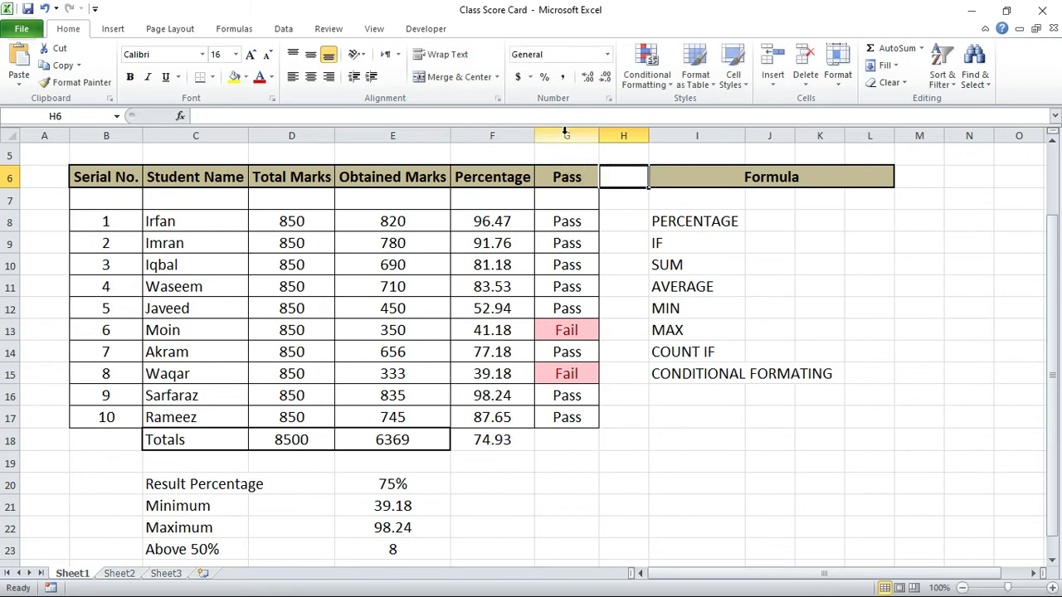
Step: Copy the whole column G and insert the copied cells as a new column at H
{"action": "left_click", "coordinate": [565, 134]}
{"action": "key", "text": "ctrl+c"}
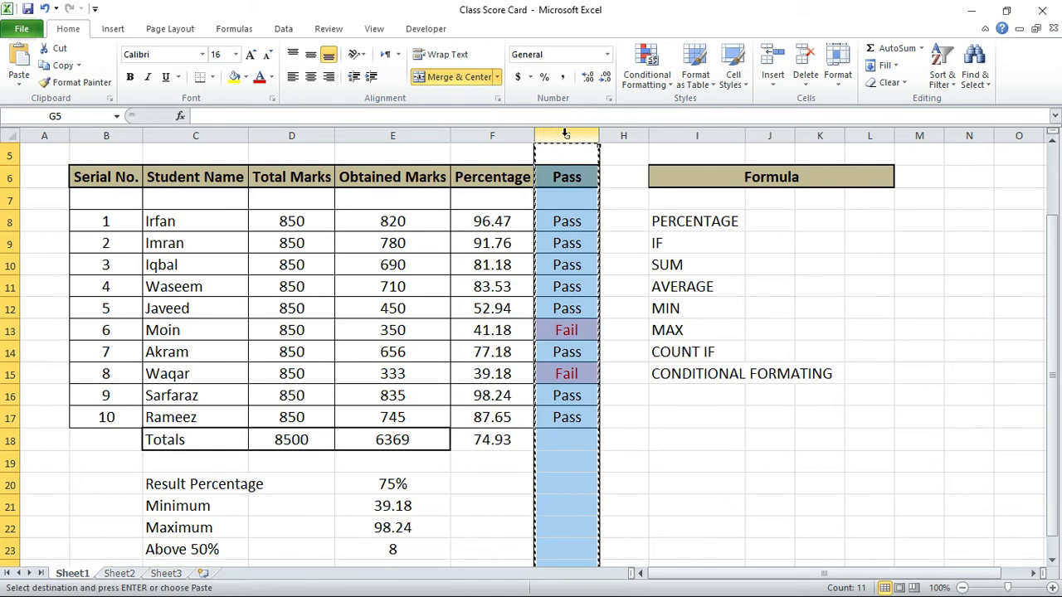
{"action": "left_click", "coordinate": [611, 131]}
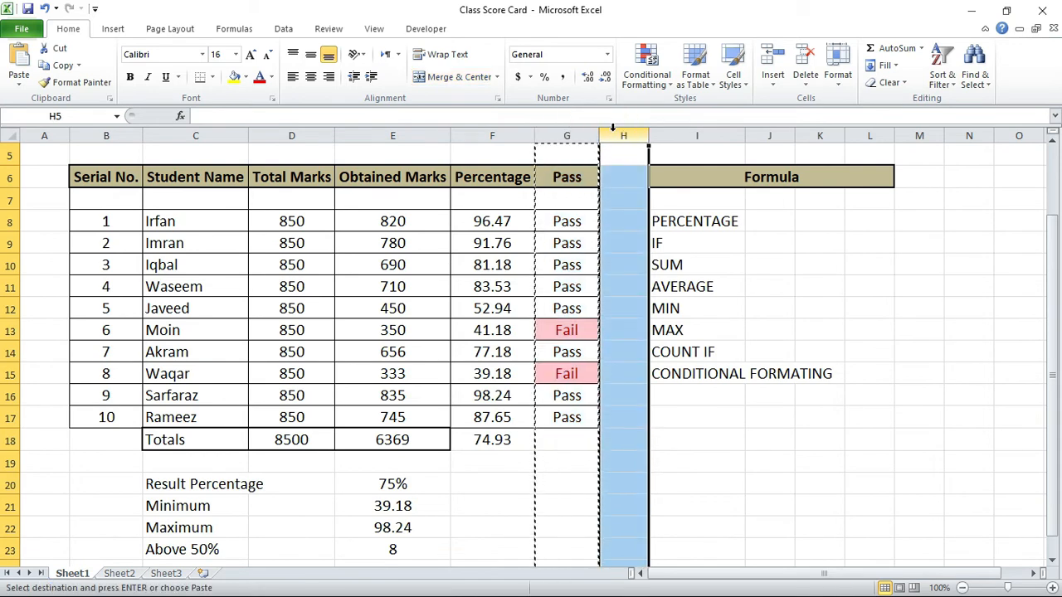
{"action": "right_click", "coordinate": [614, 131]}
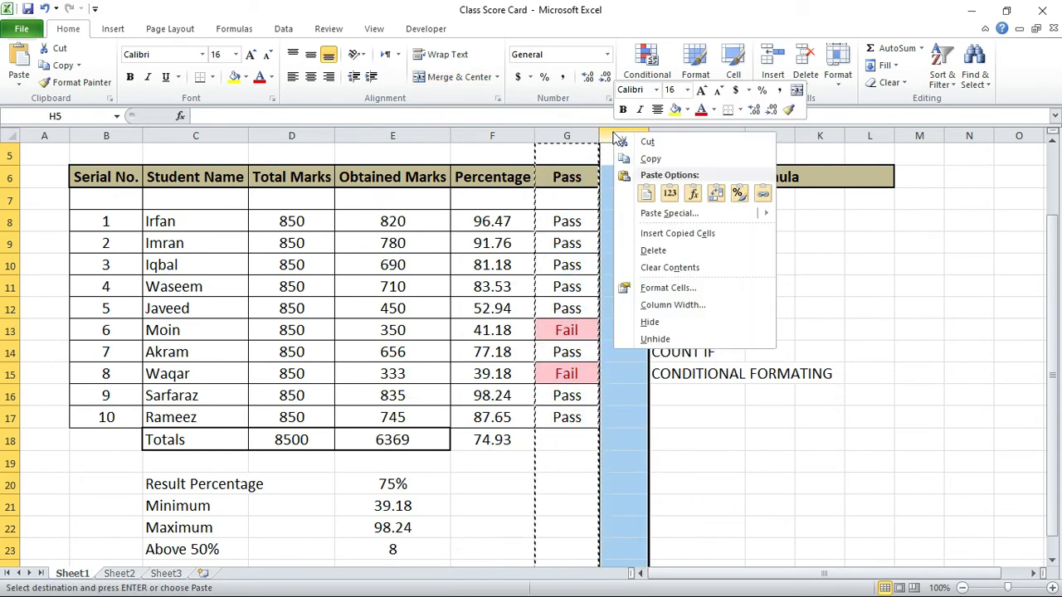
{"action": "left_click", "coordinate": [683, 236]}
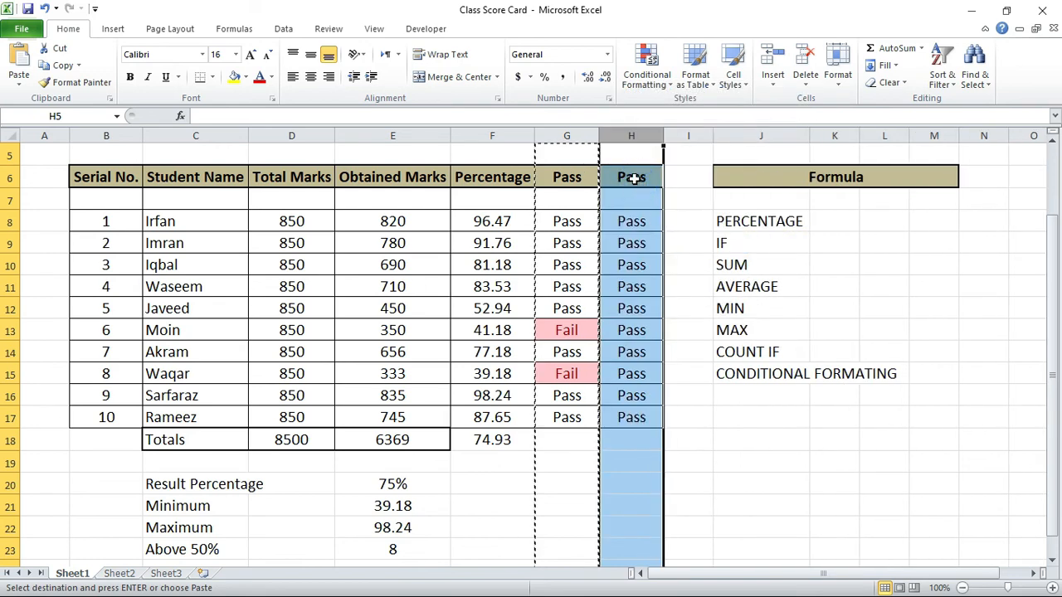
Step: Change the header in H6 to Grade and clear the copied results from H8:H17
{"action": "left_click", "coordinate": [634, 178]}
{"action": "type", "text": "Grade"}
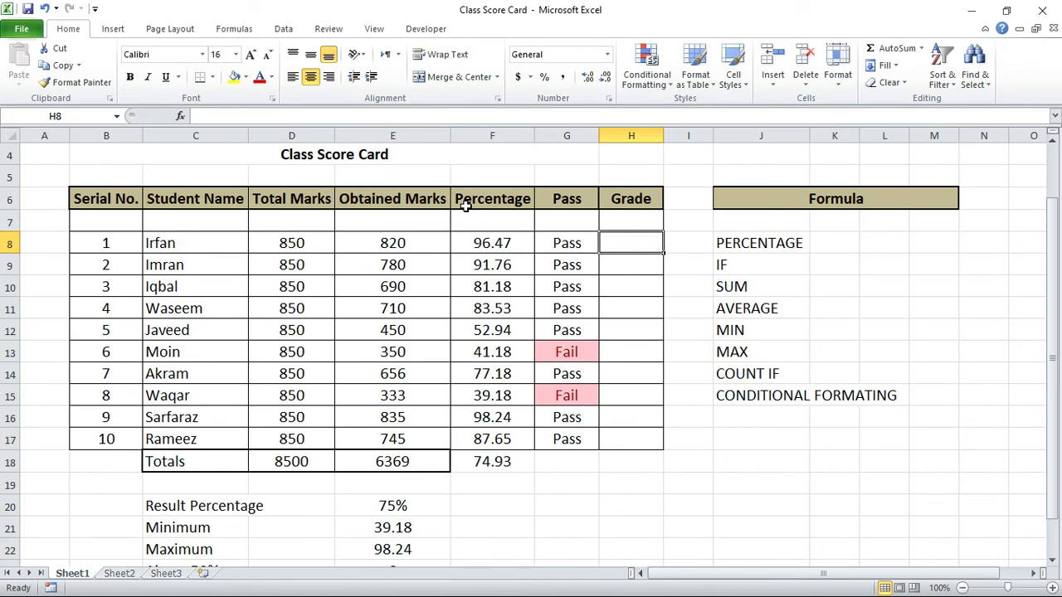
Step: Begin a grade formula in H8 for the first student with =IF(G8>89,"A1",
{"action": "type", "text": "="}
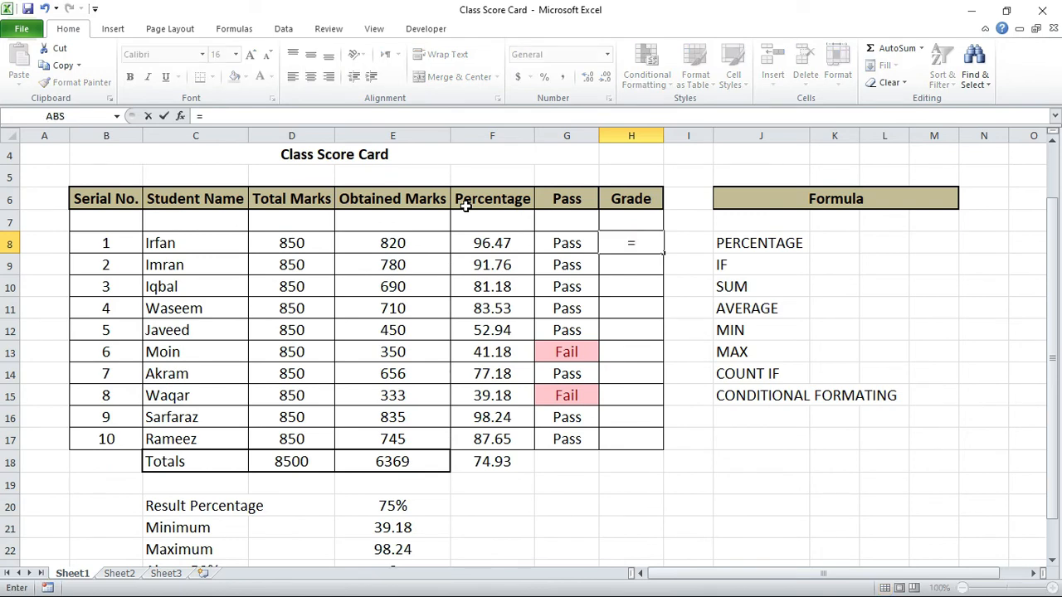
{"action": "type", "text": "IF("}
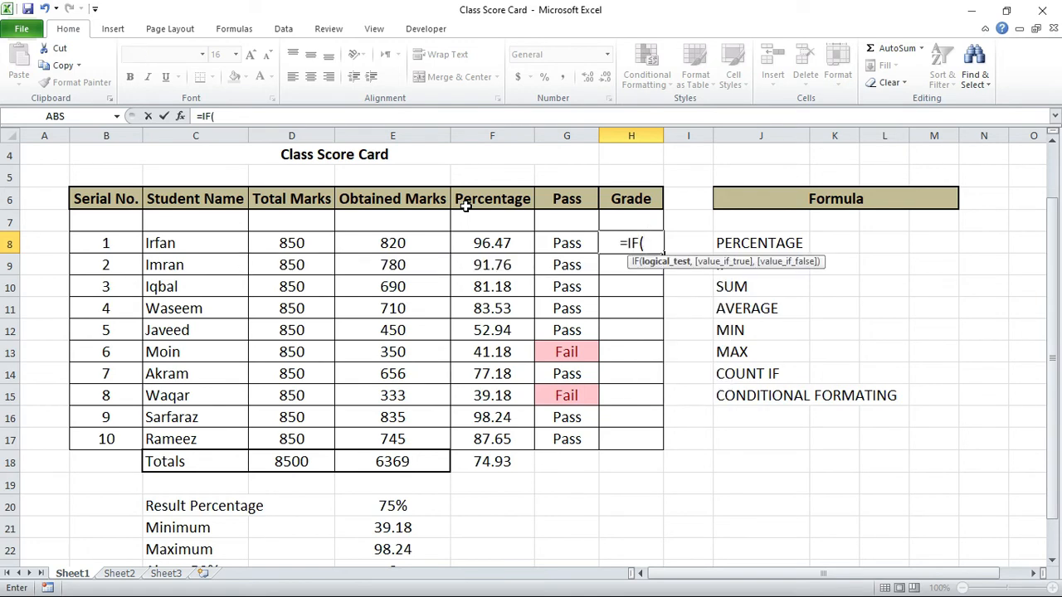
{"action": "left_click", "coordinate": [584, 243]}
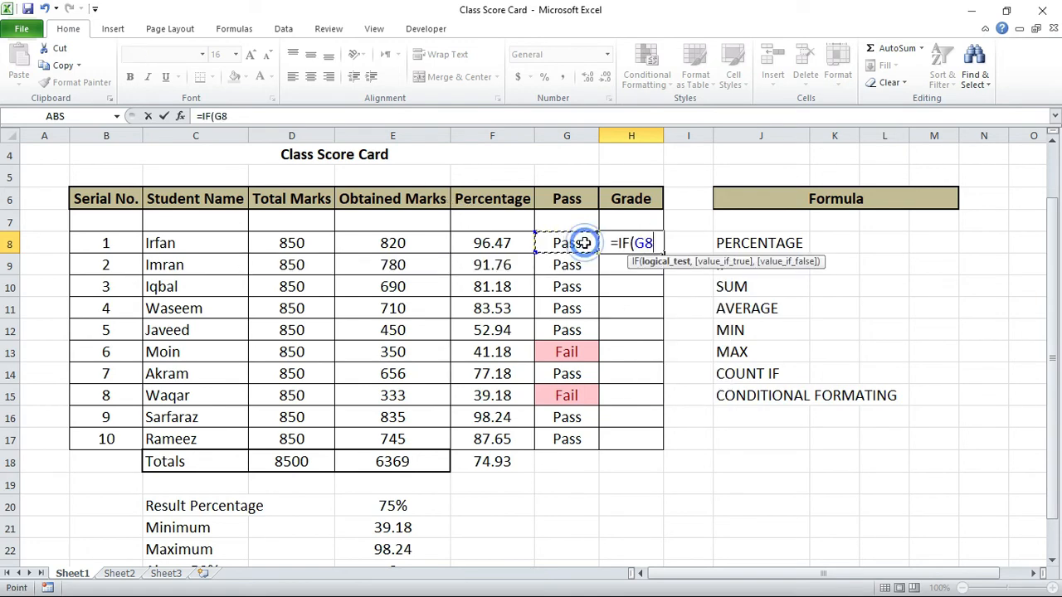
{"action": "type", "text": ">"}
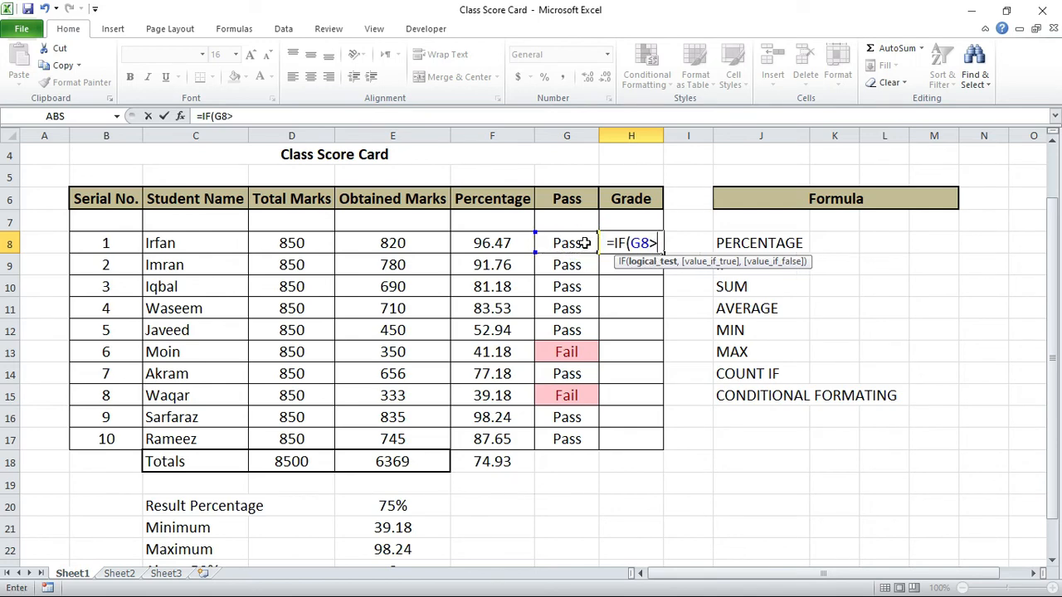
{"action": "type", "text": "89"}
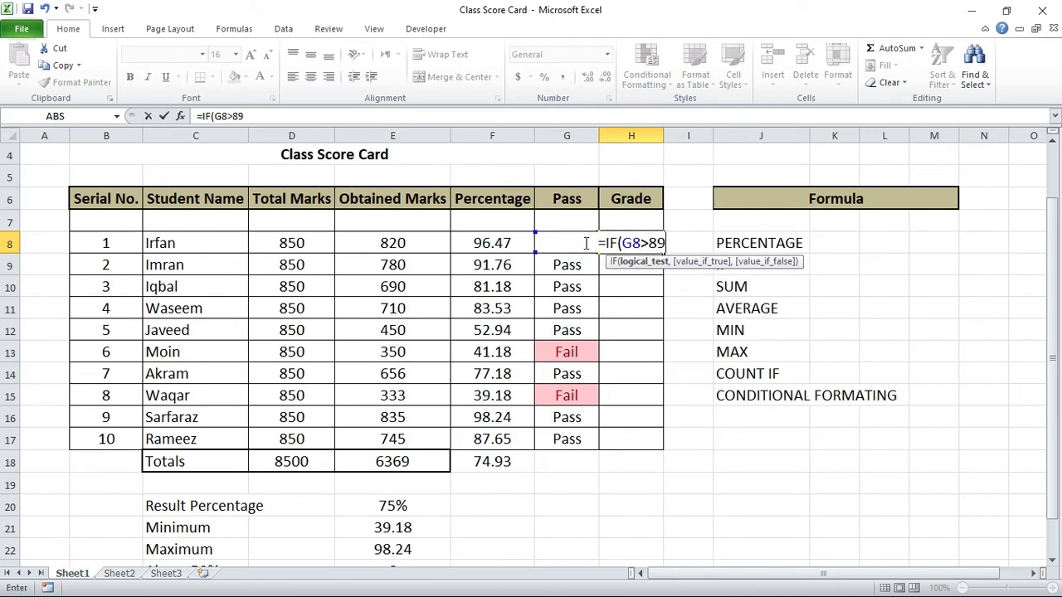
{"action": "type", "text": ",\"a"}
{"action": "key", "text": "BackSpace"}
{"action": "type", "text": "a"}
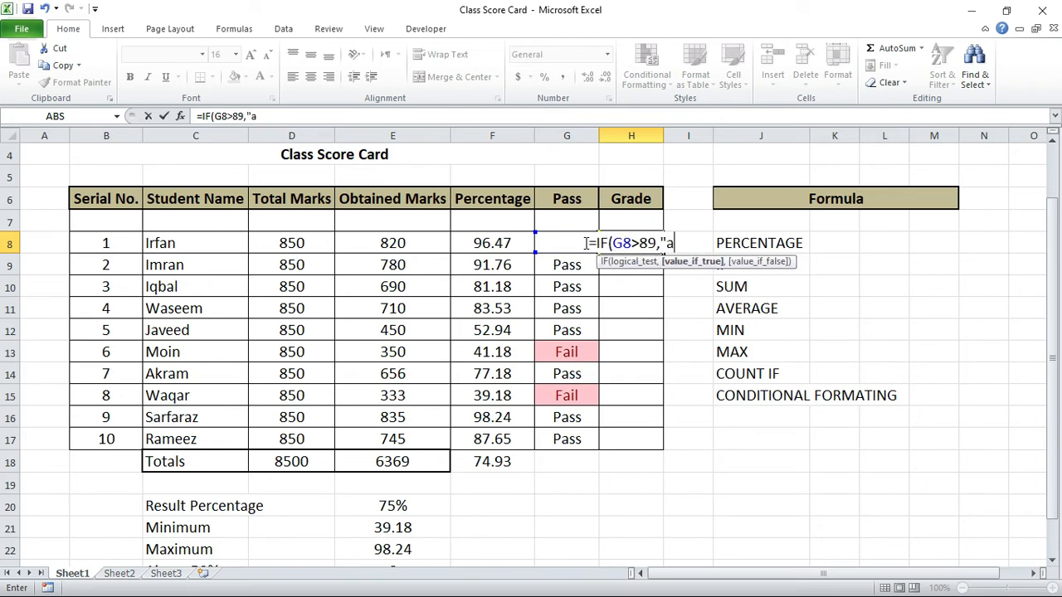
{"action": "key", "text": "BackSpace"}
{"action": "type", "text": "A"}
{"action": "key", "text": "BackSpace"}
{"action": "type", "text": "A1"}
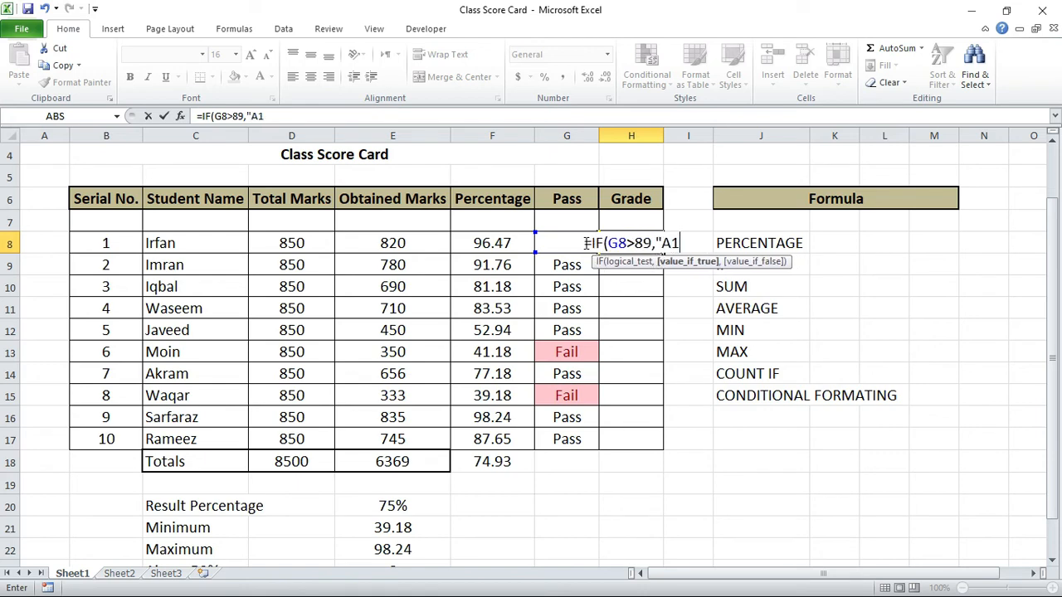
{"action": "type", "text": "\""}
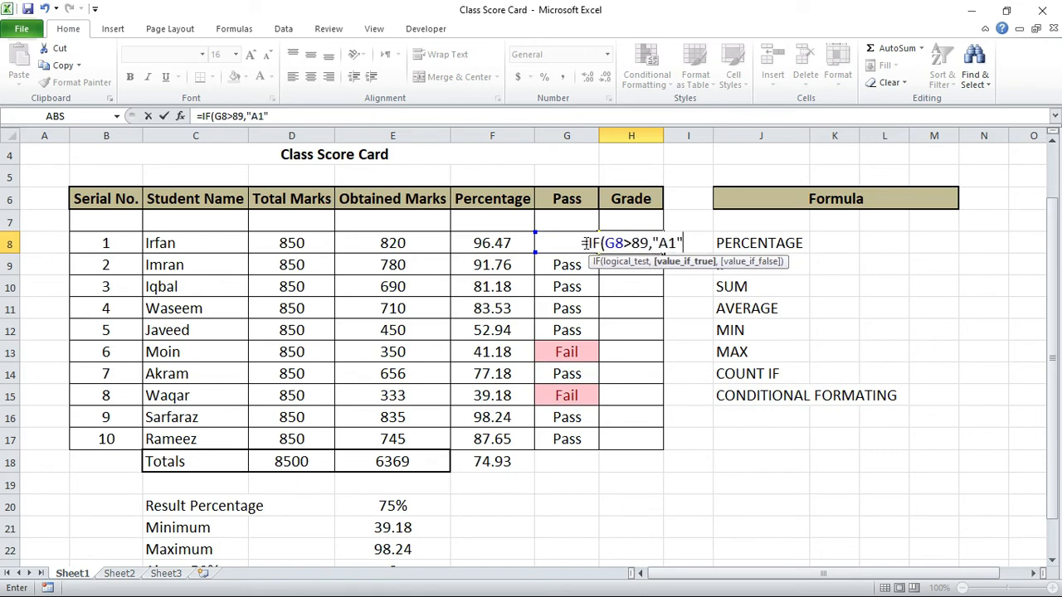
{"action": "type", "text": ","}
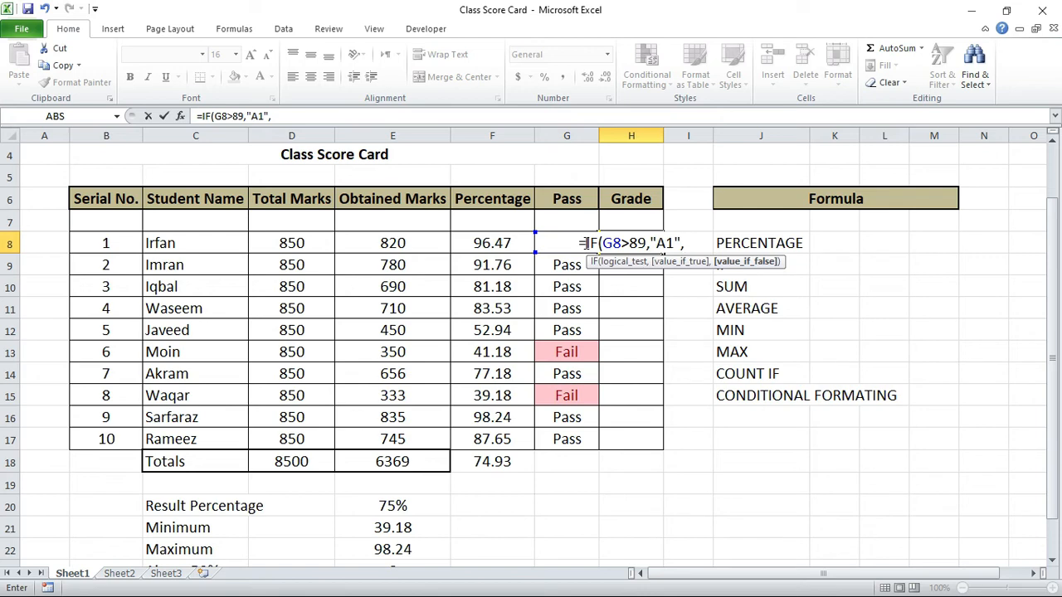
{"action": "type", "text": "G8>"}
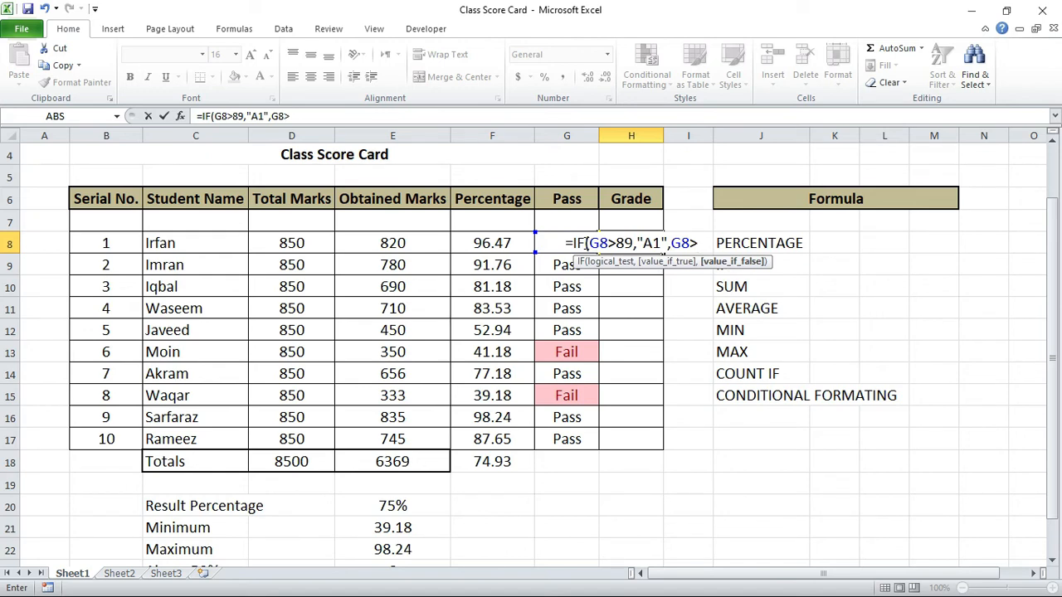
Step: Extend the H8 formula with the condition G8>79,"A", and begin the following condition with G8
{"action": "type", "text": "79"}
{"action": "type", "text": ",\""}
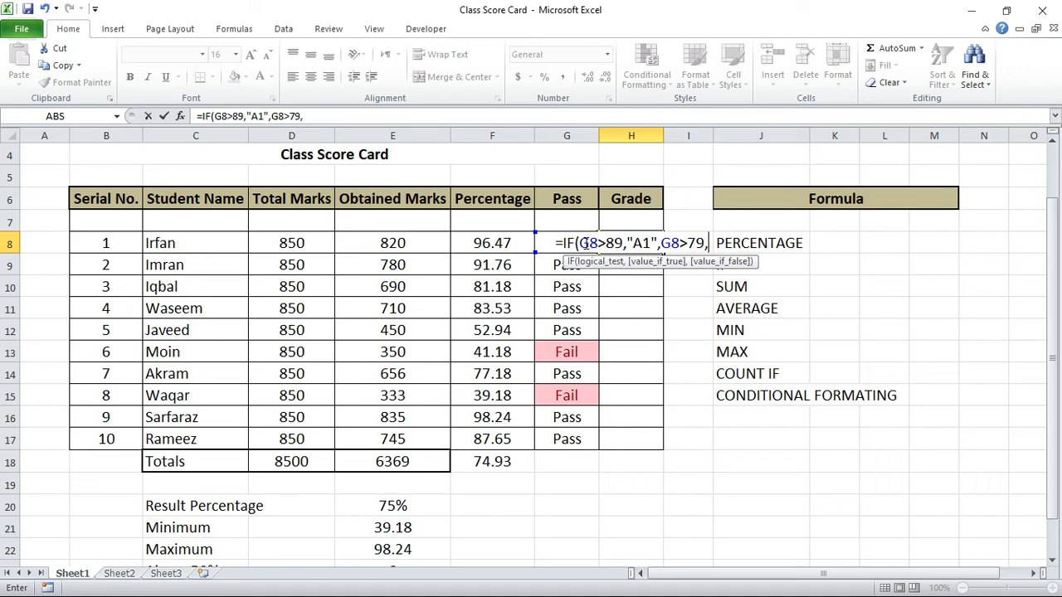
{"action": "type", "text": "A"}
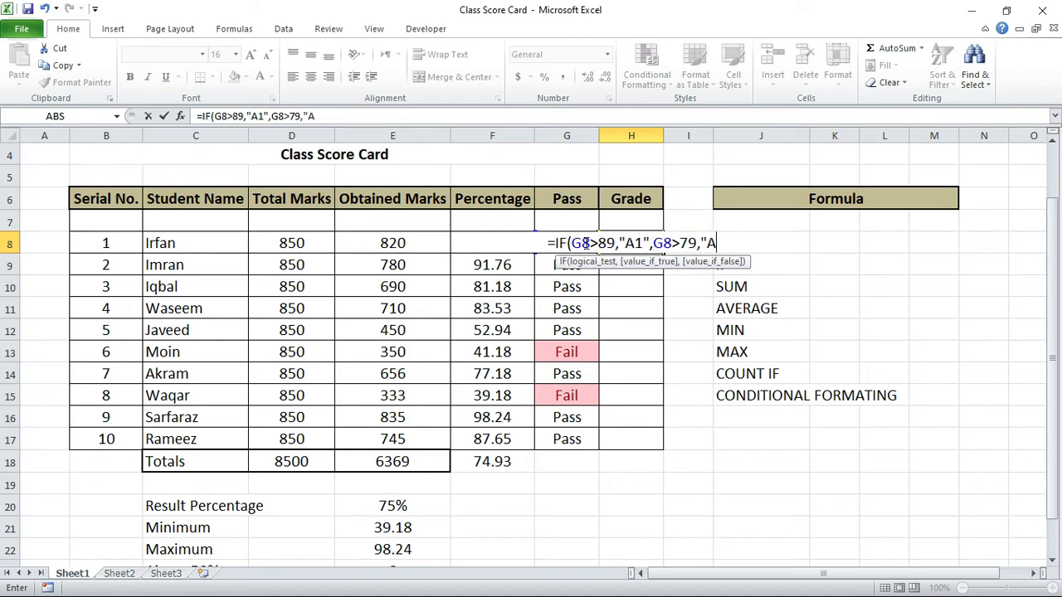
{"action": "type", "text": "\""}
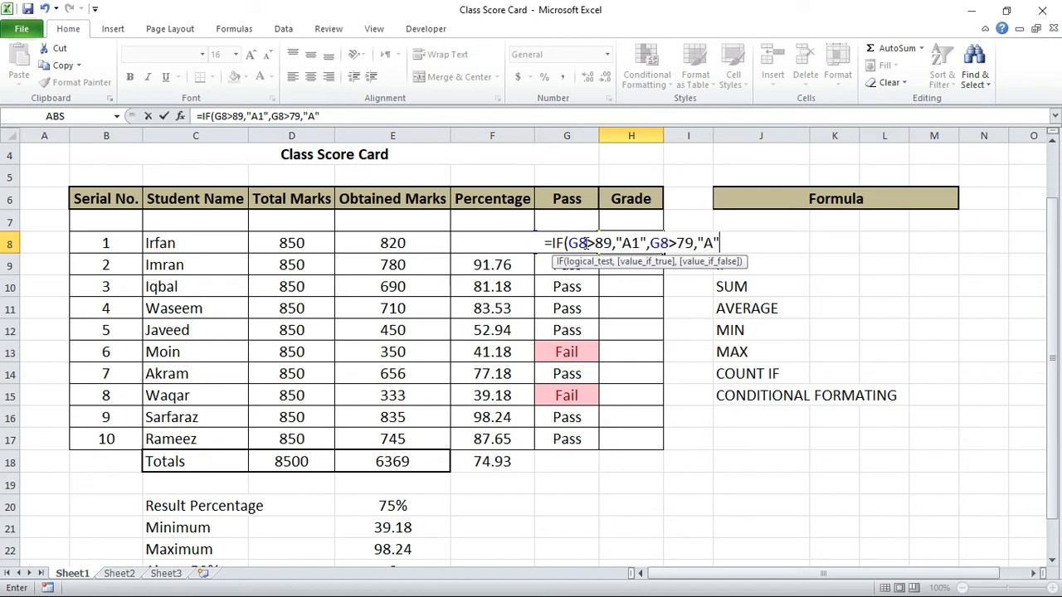
{"action": "type", "text": ",G8"}
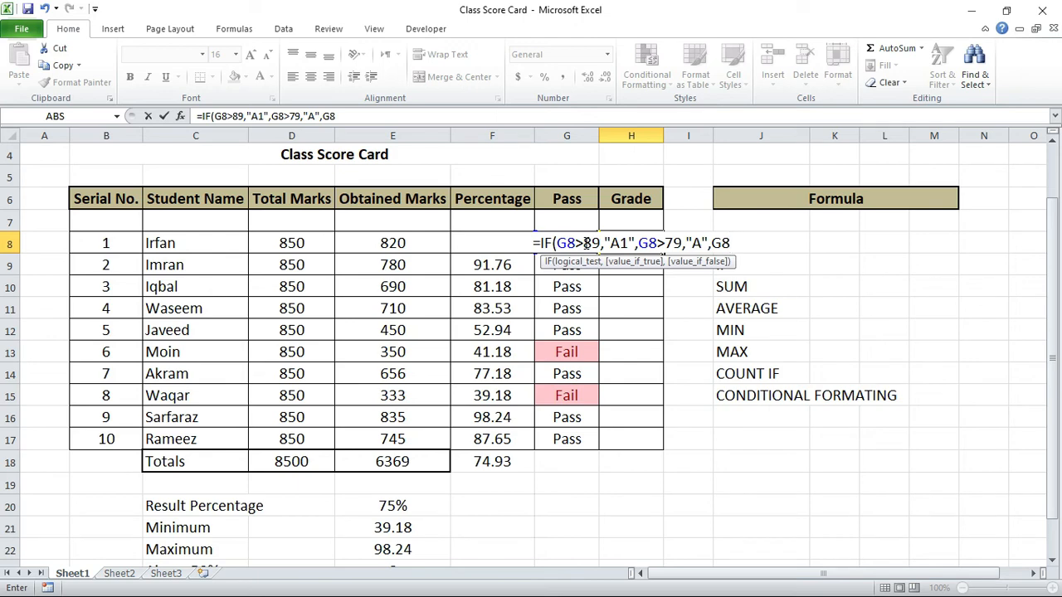
Step: Replace all three G8 references in the H8 formula with F8 so it tests the percentage
{"action": "key", "text": "Return"}
{"action": "key", "text": "Return"}
{"action": "key", "text": "Left"}
{"action": "key", "text": "Left"}
{"action": "key", "text": "Left"}
{"action": "key", "text": "Left"}
{"action": "key", "text": "Left"}
{"action": "key", "text": "Left"}
{"action": "key", "text": "Left"}
{"action": "key", "text": "Left"}
{"action": "key", "text": "Left"}
{"action": "key", "text": "Left"}
{"action": "key", "text": "Left"}
{"action": "key", "text": "Left"}
{"action": "key", "text": "Left"}
{"action": "key", "text": "Left"}
{"action": "key", "text": "Left"}
{"action": "key", "text": "Left"}
{"action": "key", "text": "Left"}
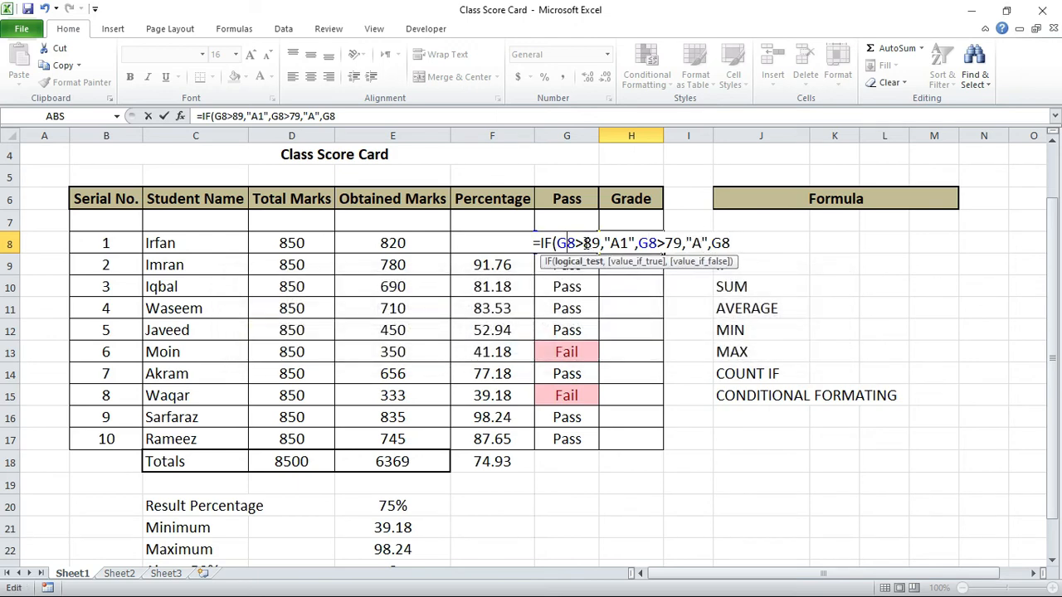
{"action": "key", "text": "shift+Left"}
{"action": "type", "text": "F"}
{"action": "key", "text": "Right"}
{"action": "key", "text": "Right"}
{"action": "key", "text": "Right"}
{"action": "key", "text": "Right"}
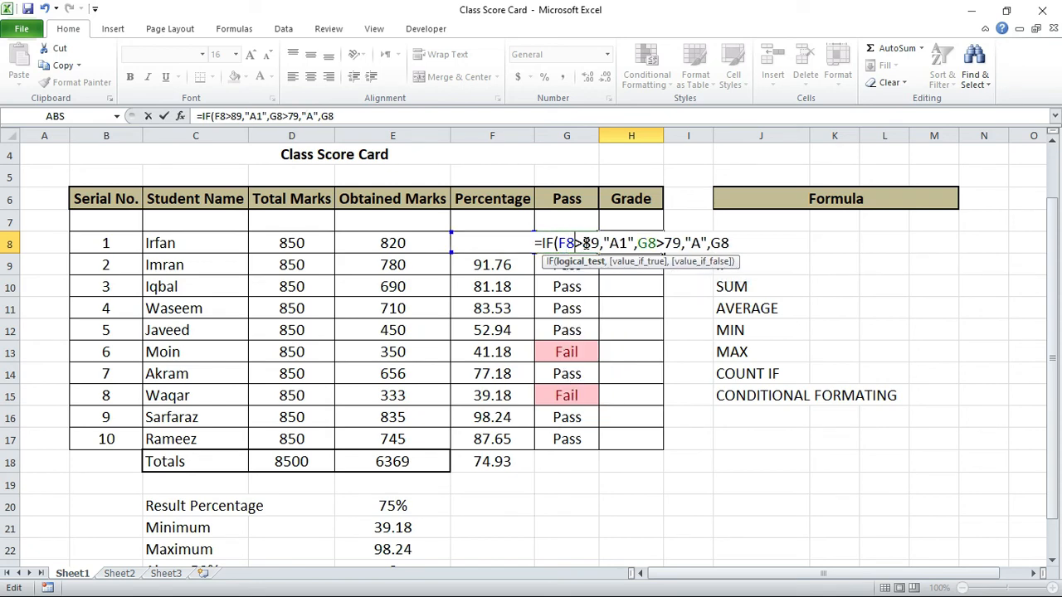
{"action": "key", "text": "Right"}
{"action": "key", "text": "Right"}
{"action": "key", "text": "Right"}
{"action": "key", "text": "Right"}
{"action": "key", "text": "Right"}
{"action": "key", "text": "Right"}
{"action": "key", "text": "Right"}
{"action": "key", "text": "shift+Left"}
{"action": "type", "text": "F"}
{"action": "key", "text": "Right"}
{"action": "key", "text": "Right"}
{"action": "key", "text": "Right"}
{"action": "key", "text": "Right"}
{"action": "key", "text": "Right"}
{"action": "key", "text": "Right"}
{"action": "key", "text": "Right"}
{"action": "key", "text": "Right"}
{"action": "key", "text": "shift+Right"}
{"action": "type", "text": "F8"}
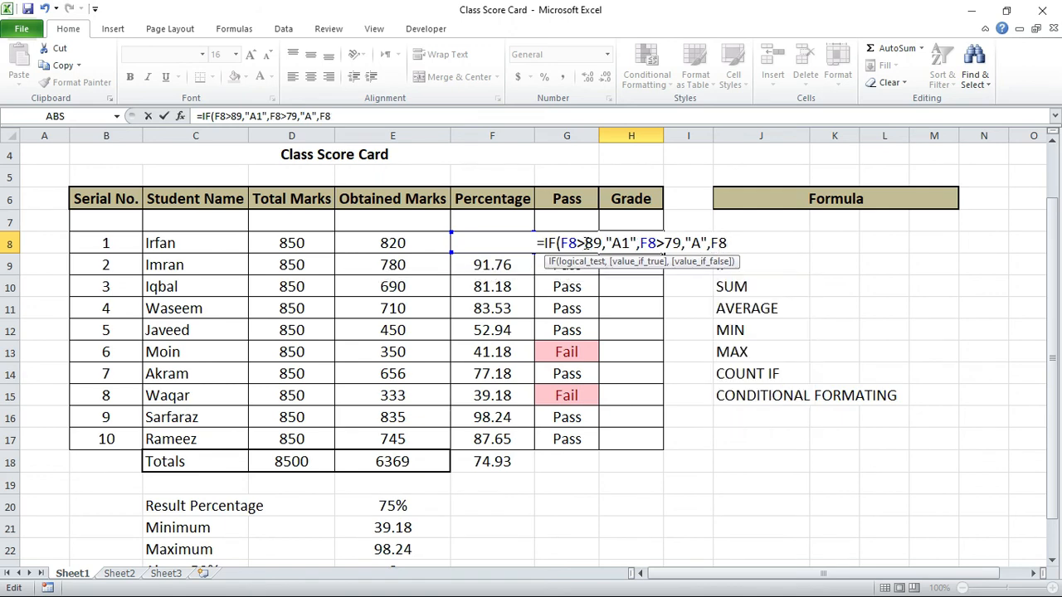
{"action": "type", "text": ">"}
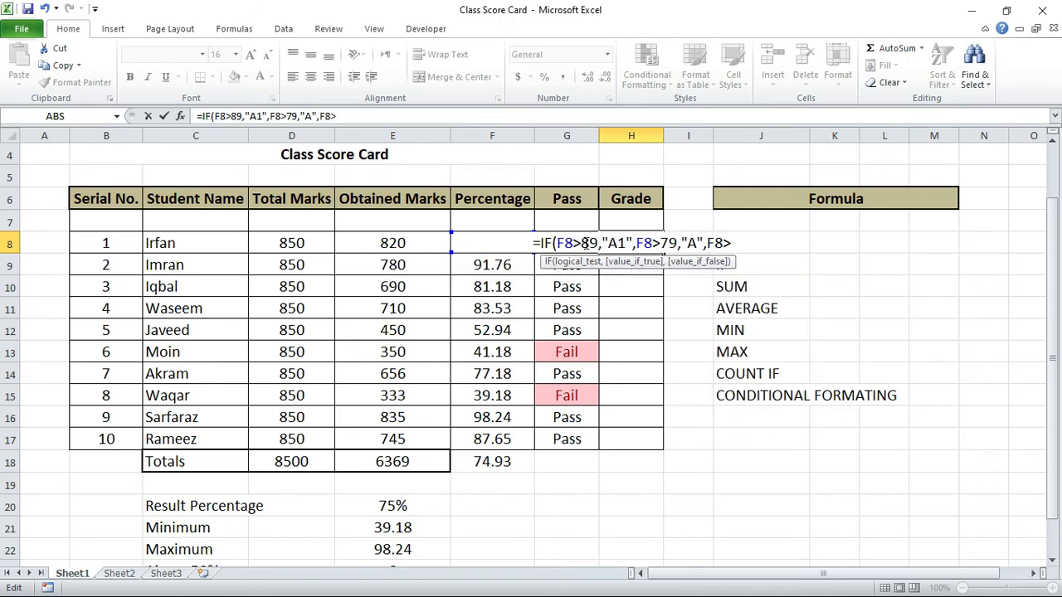
{"action": "type", "text": "69"}
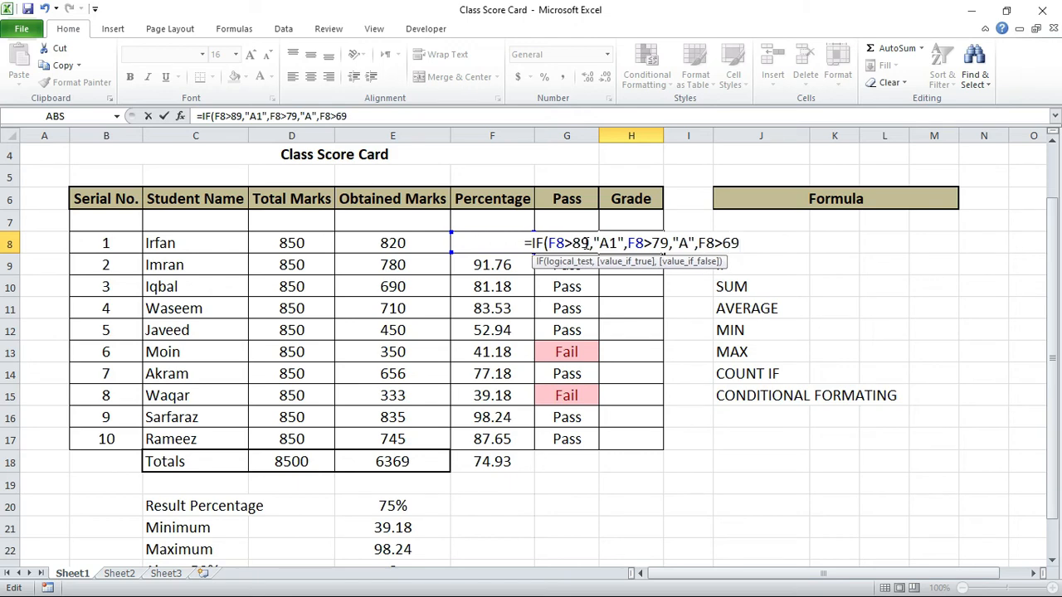
{"action": "type", "text": ","}
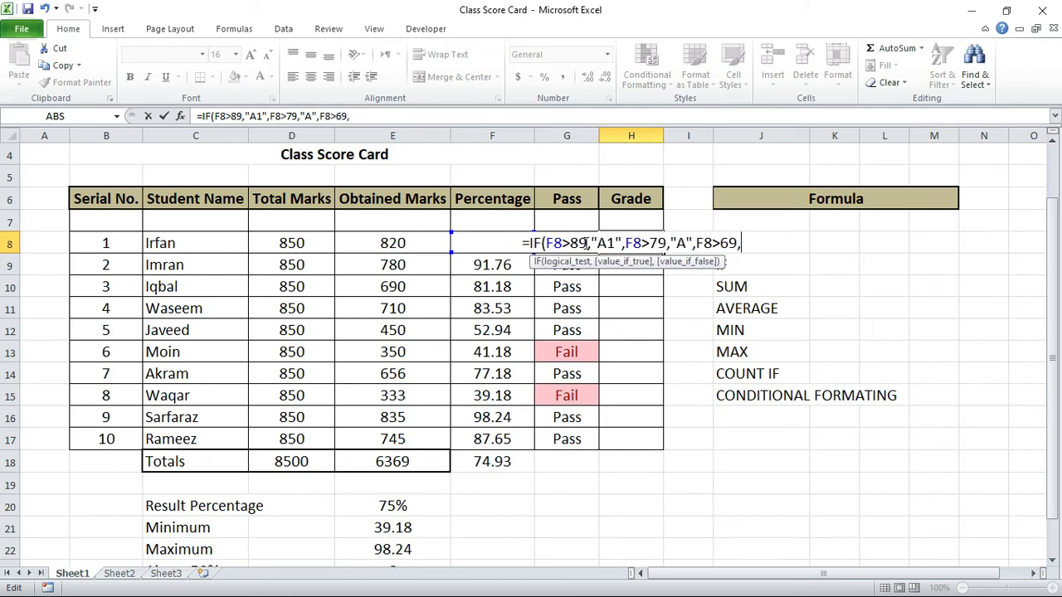
{"action": "type", "text": "\"B"}
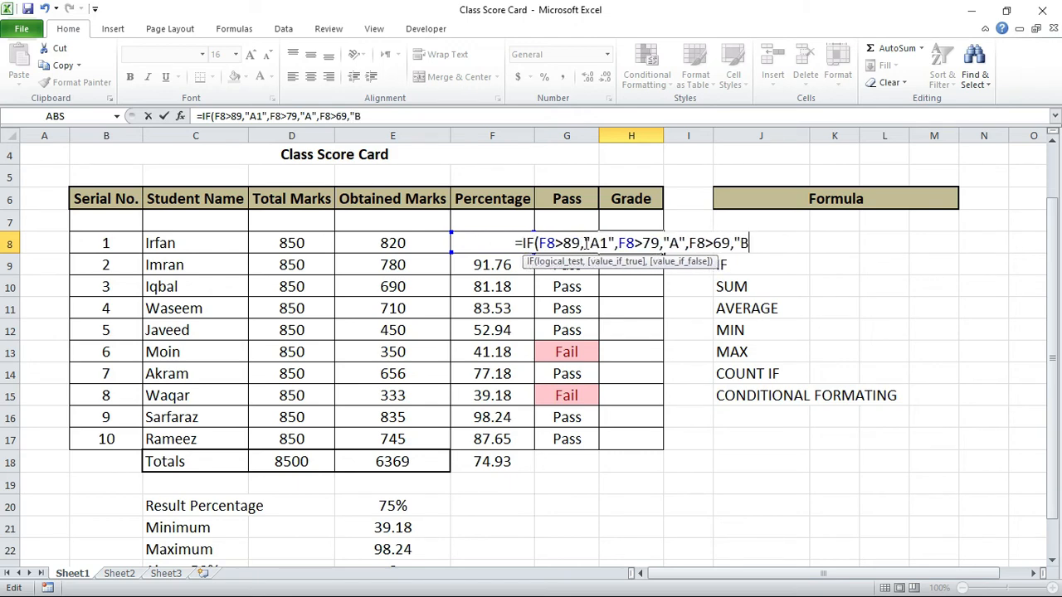
{"action": "type", "text": "\","}
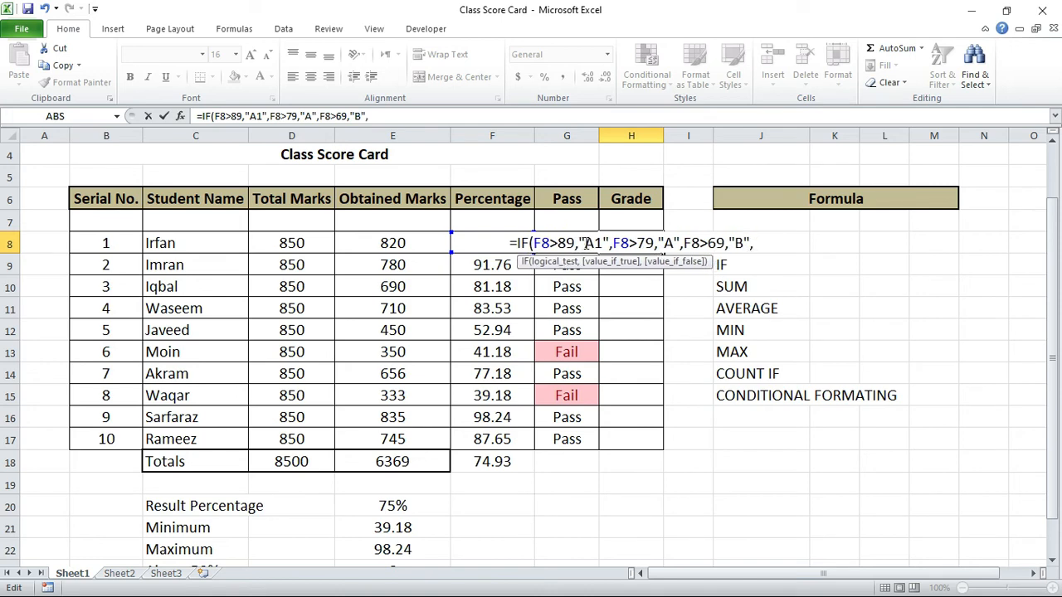
Step: Insert IF( before the F8>79 and F8>69 conditions in the H8 formula to nest them
{"action": "key", "text": "Left"}
{"action": "key", "text": "Left"}
{"action": "key", "text": "Left"}
{"action": "key", "text": "Left"}
{"action": "key", "text": "Left"}
{"action": "key", "text": "Left"}
{"action": "key", "text": "Left"}
{"action": "key", "text": "Left"}
{"action": "key", "text": "Left"}
{"action": "key", "text": "Left"}
{"action": "key", "text": "Left"}
{"action": "key", "text": "Left"}
{"action": "key", "text": "Left"}
{"action": "key", "text": "Left"}
{"action": "key", "text": "Left"}
{"action": "key", "text": "Left"}
{"action": "key", "text": "Left"}
{"action": "key", "text": "Left"}
{"action": "key", "text": "Left"}
{"action": "key", "text": "Left"}
{"action": "type", "text": "IF("}
{"action": "key", "text": "Right"}
{"action": "key", "text": "Right"}
{"action": "key", "text": "Right"}
{"action": "key", "text": "Right"}
{"action": "key", "text": "Right"}
{"action": "key", "text": "Right"}
{"action": "key", "text": "Right"}
{"action": "key", "text": "Right"}
{"action": "key", "text": "Right"}
{"action": "type", "text": "IF("}
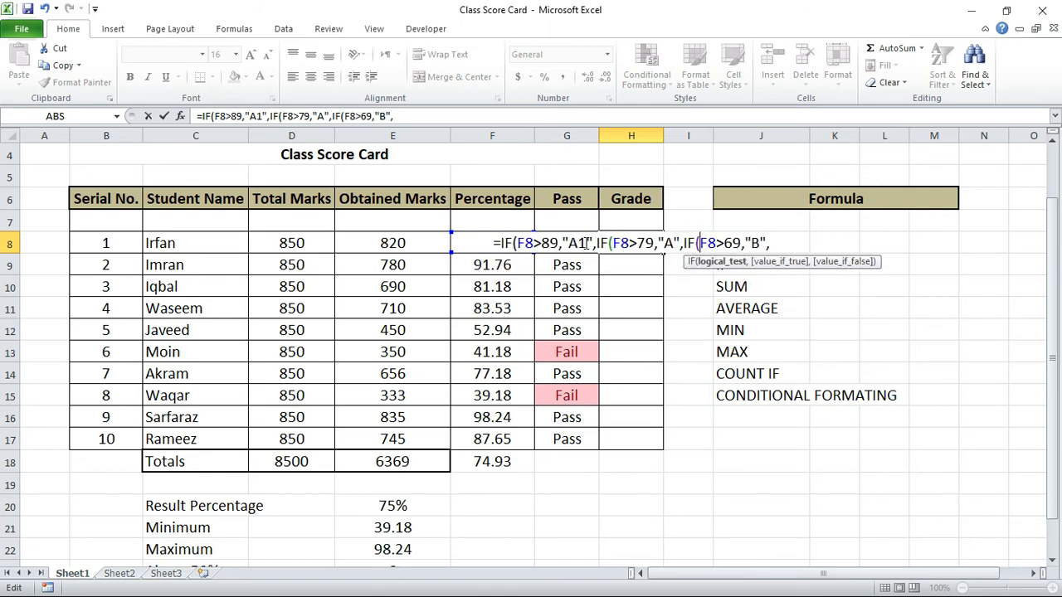
Step: Append the nested condition IF(F8>59,"C", to the end of the Grade formula in H8
{"action": "key", "text": "Right"}
{"action": "key", "text": "Right"}
{"action": "key", "text": "Right"}
{"action": "key", "text": "Right"}
{"action": "key", "text": "Right"}
{"action": "key", "text": "Right"}
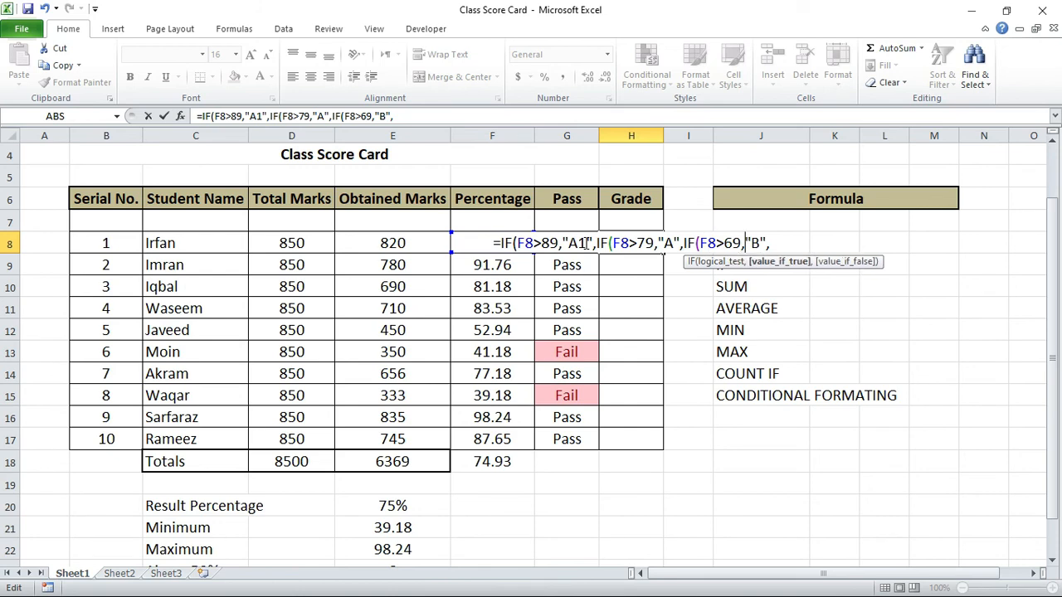
{"action": "key", "text": "Right"}
{"action": "key", "text": "Right"}
{"action": "key", "text": "Right"}
{"action": "key", "text": "Right"}
{"action": "type", "text": "IF(F"}
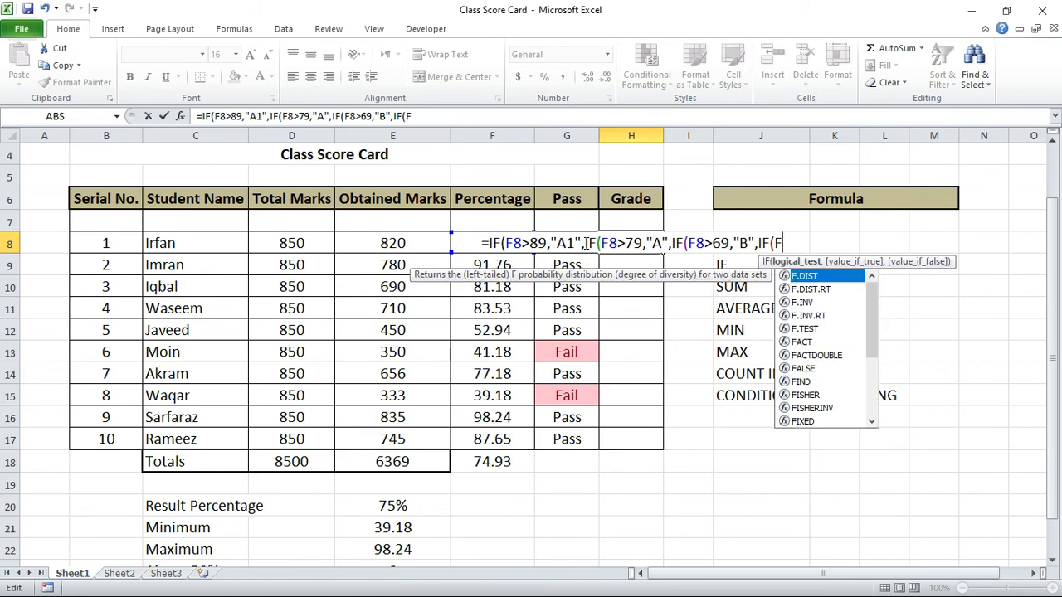
{"action": "type", "text": "8>59,"}
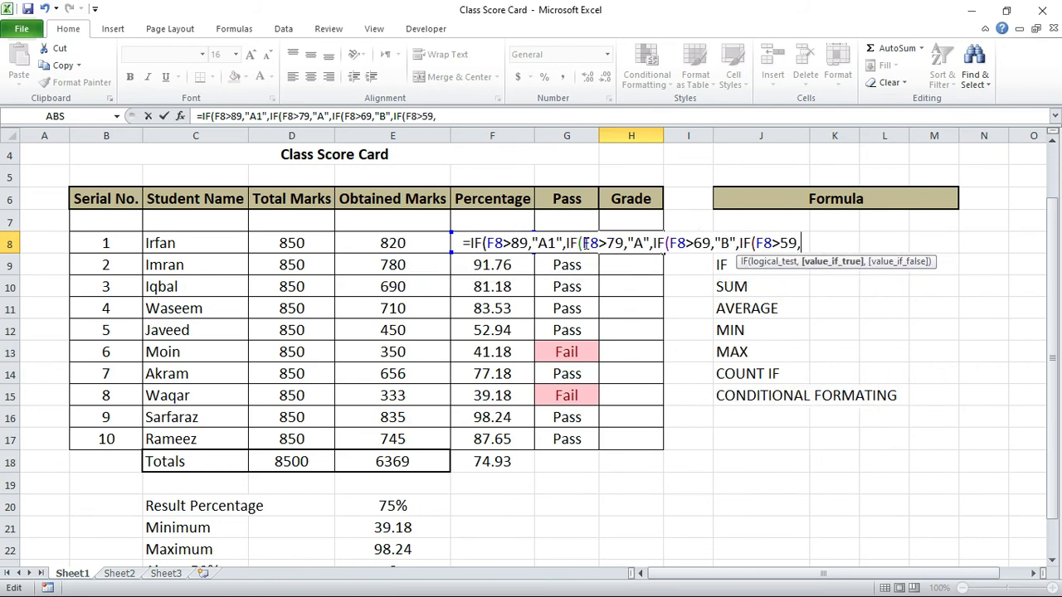
{"action": "type", "text": "\"C\""}
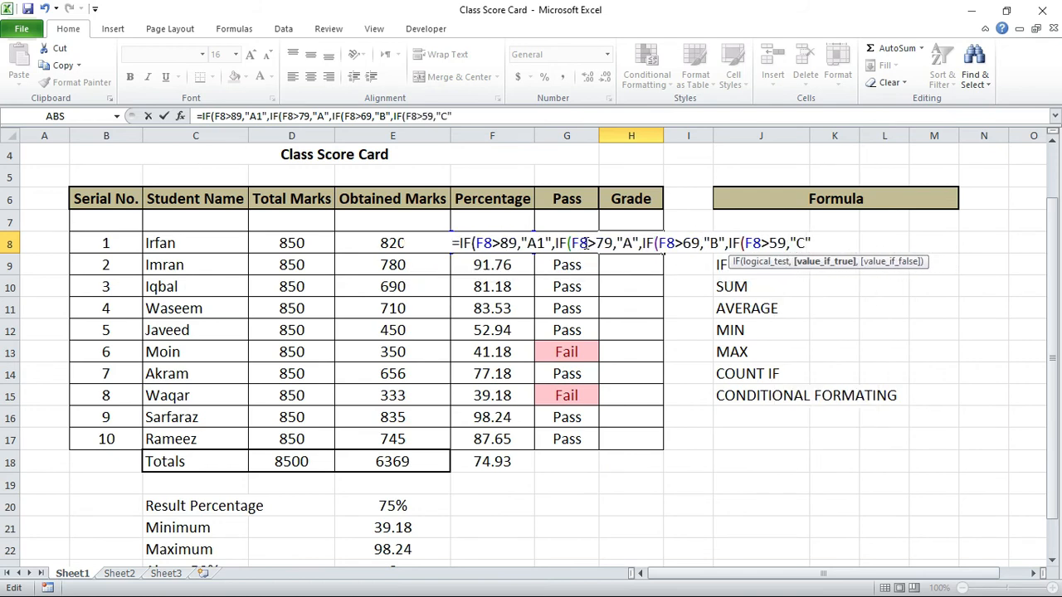
{"action": "type", "text": ","}
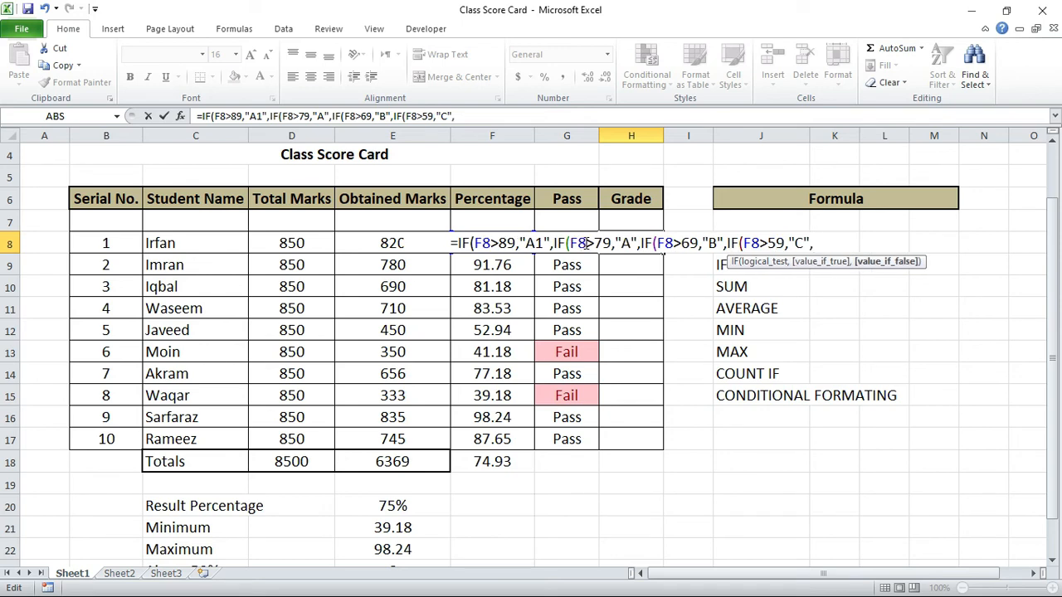
{"action": "type", "text": "\"f"}
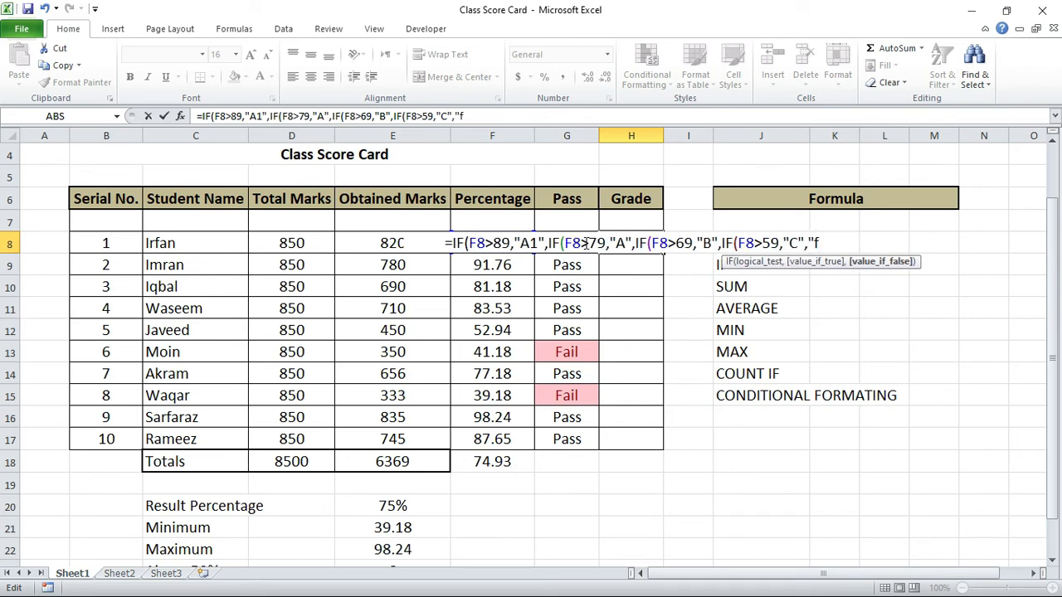
Step: Extend the H8 formula with a fifth nested condition, IF(F8>49,"D",
{"action": "key", "text": "BackSpace"}
{"action": "key", "text": "BackSpace"}
{"action": "type", "text": "IF"}
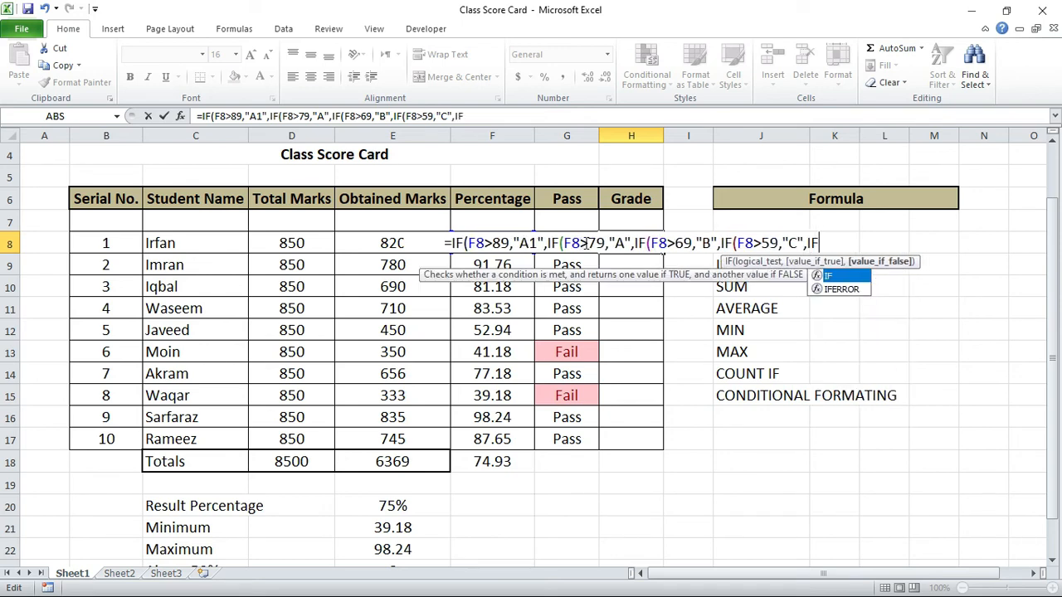
{"action": "type", "text": "(F8"}
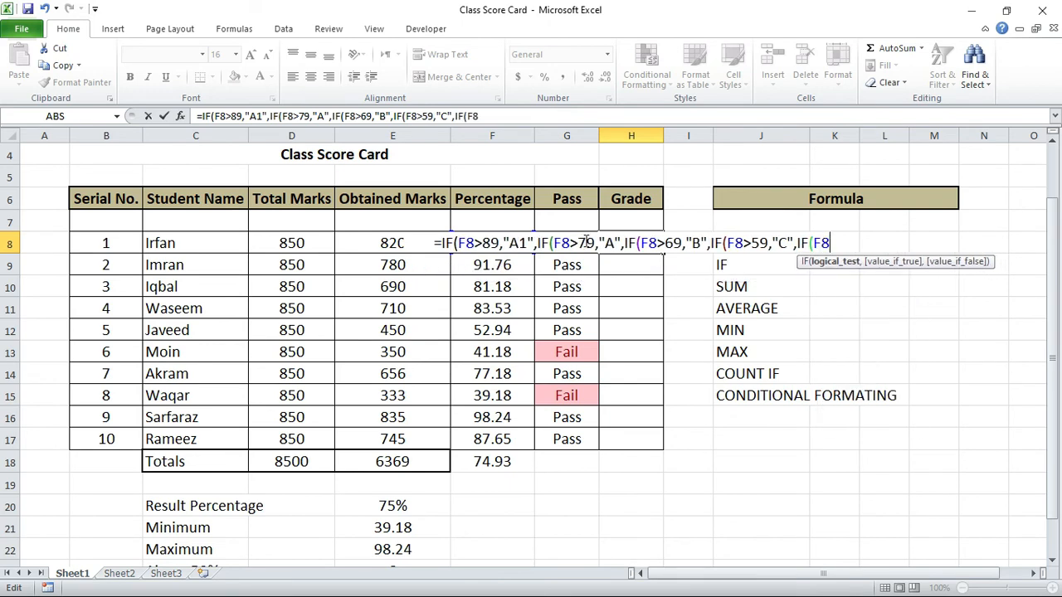
{"action": "type", "text": ">49"}
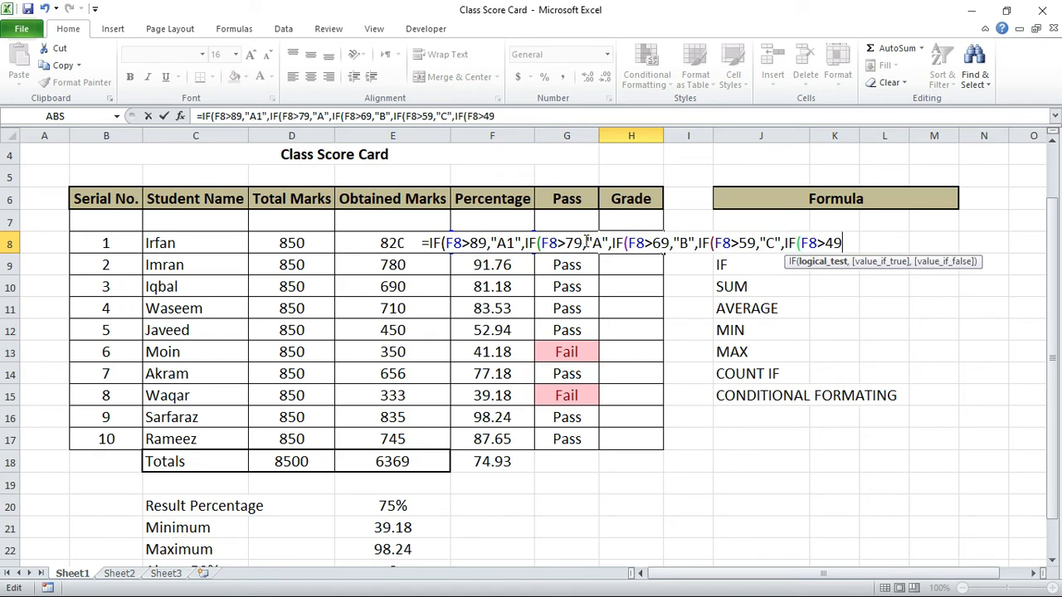
{"action": "type", "text": ","}
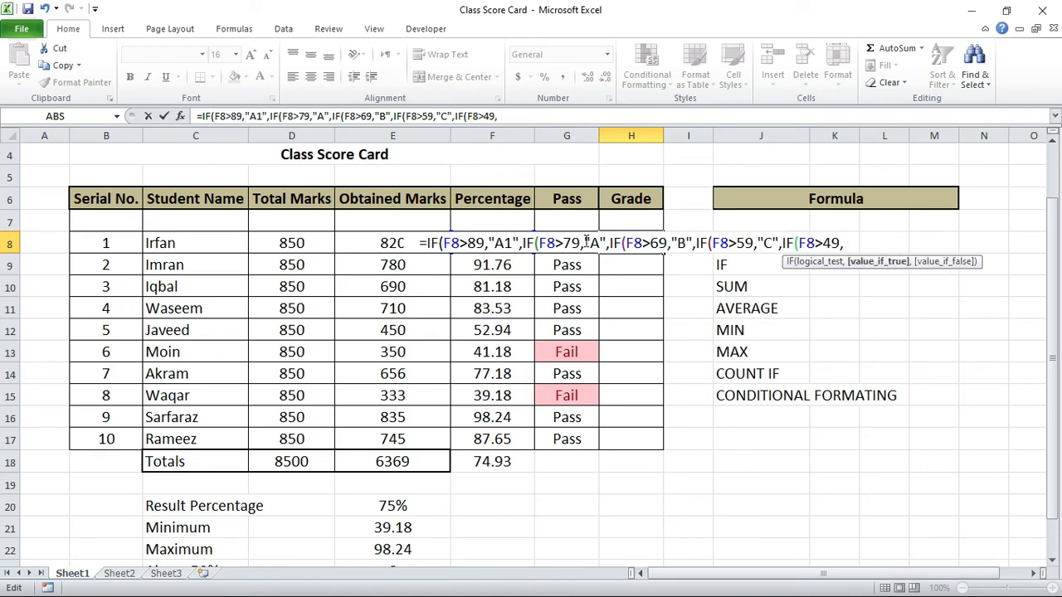
{"action": "type", "text": "\""}
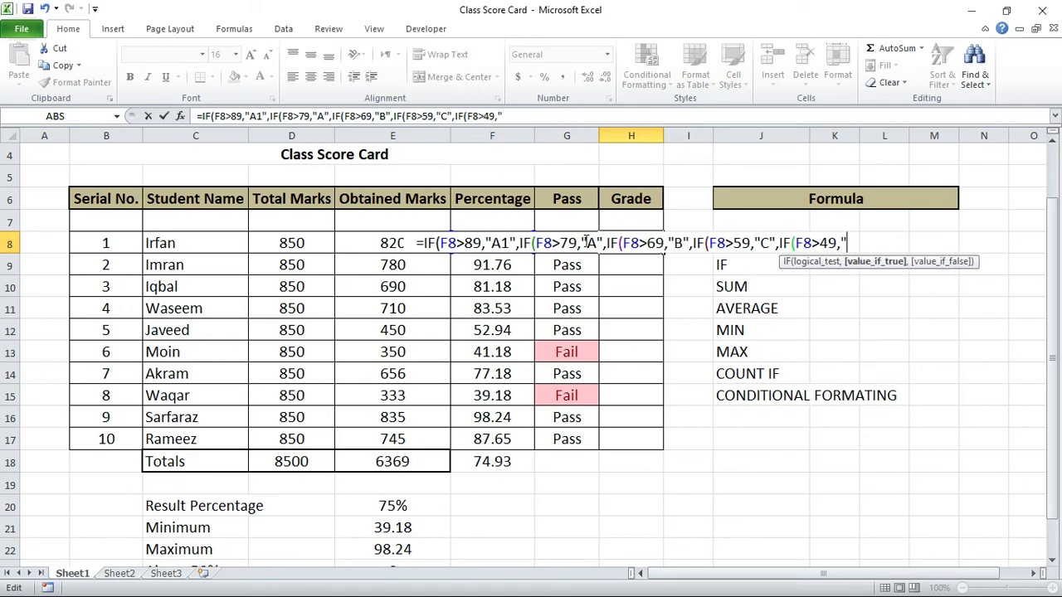
{"action": "type", "text": "D"}
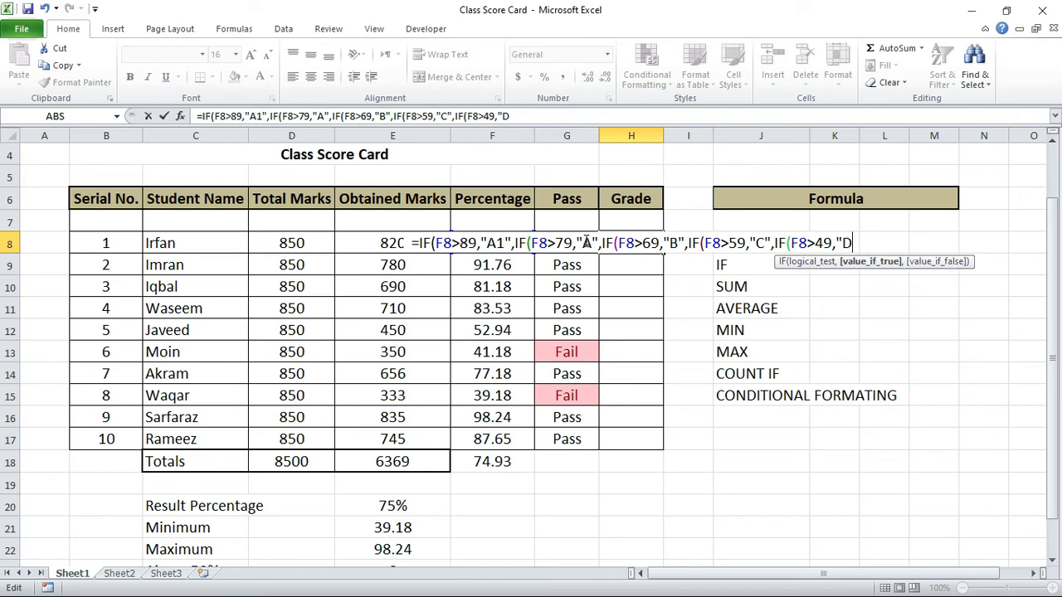
{"action": "type", "text": "\""}
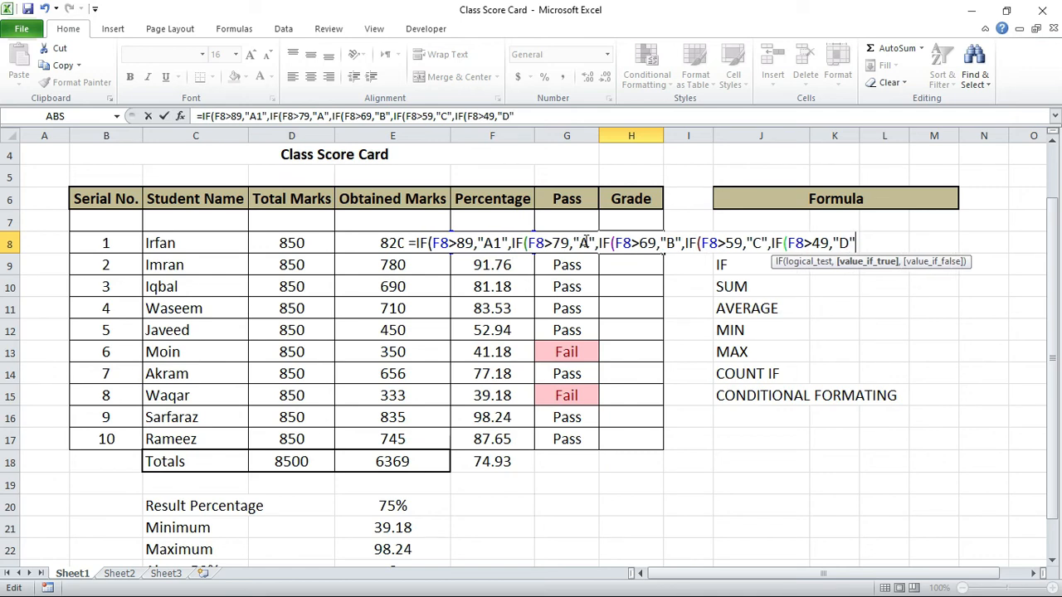
{"action": "type", "text": ","}
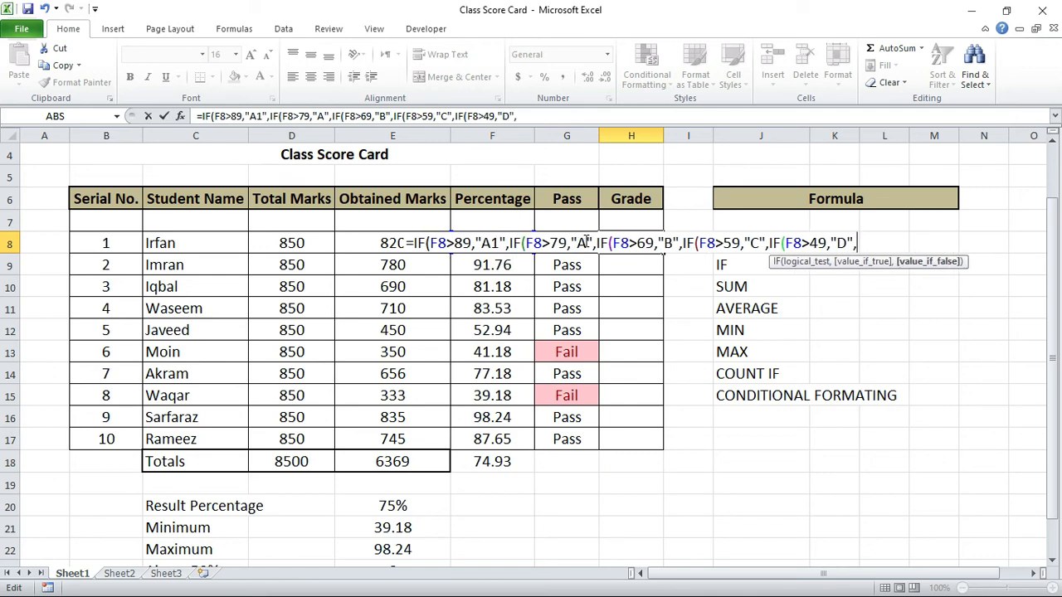
{"action": "type", "text": "\""}
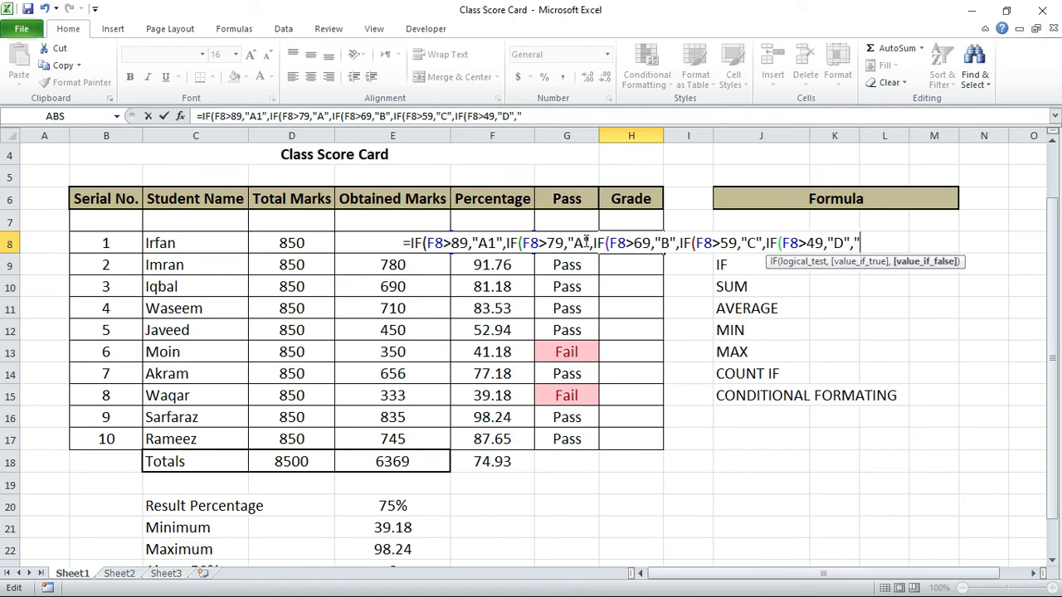
{"action": "type", "text": "F\")"}
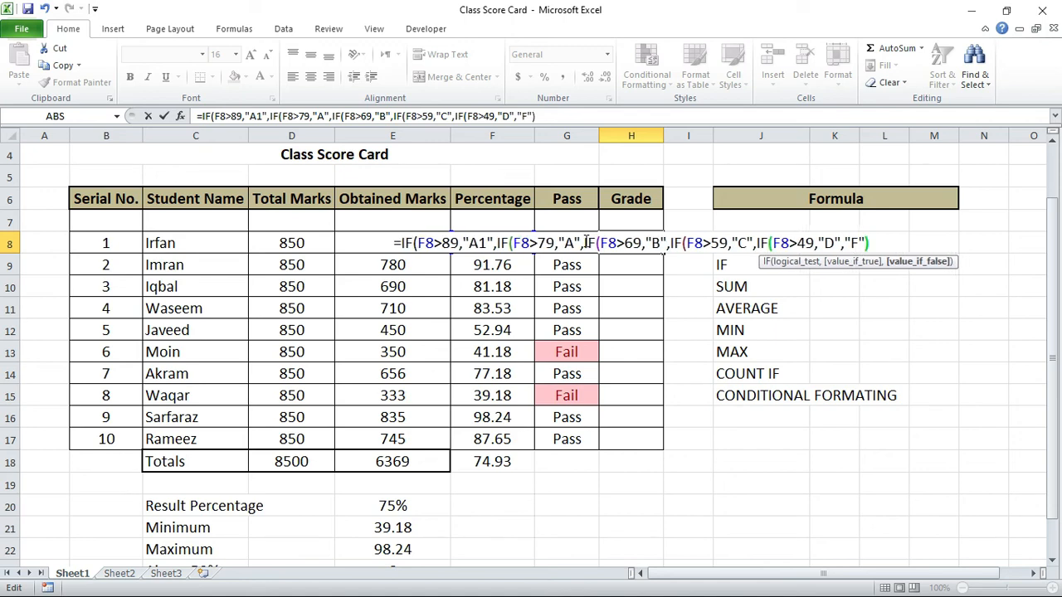
{"action": "type", "text": ")"}
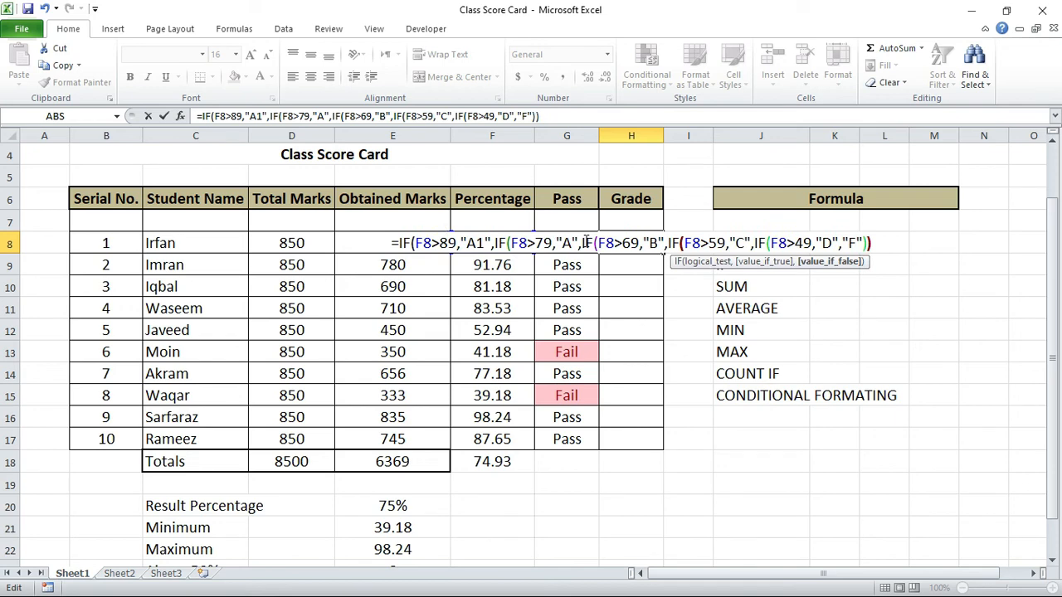
{"action": "type", "text": ")"}
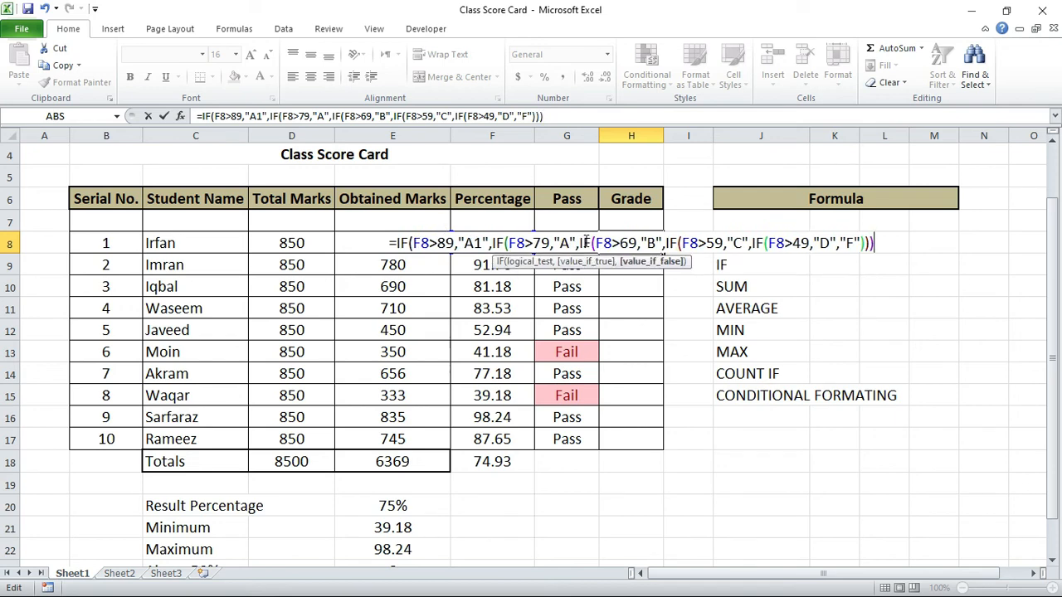
{"action": "type", "text": ")"}
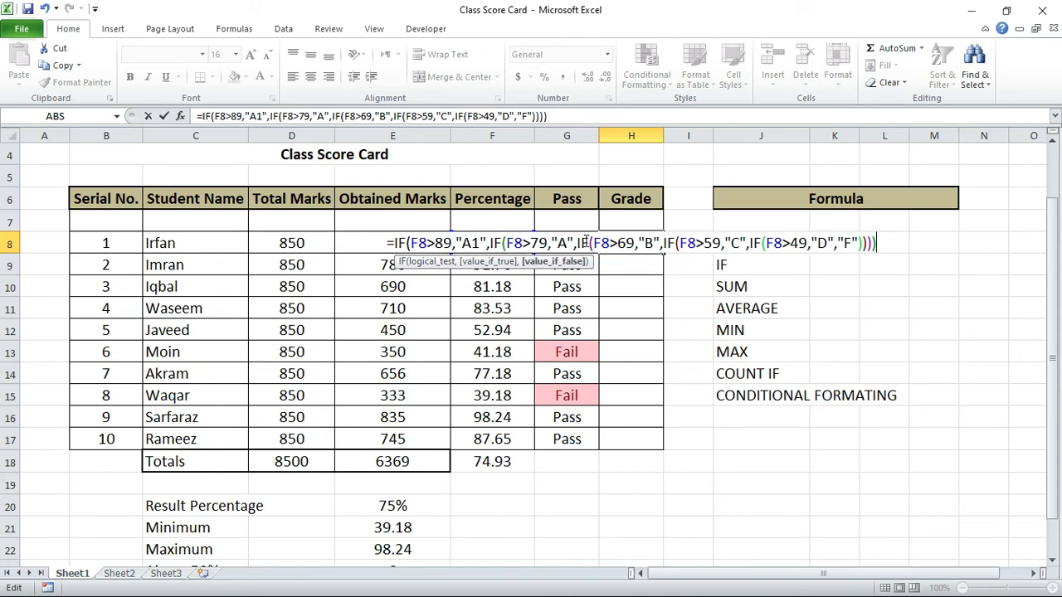
{"action": "type", "text": ")"}
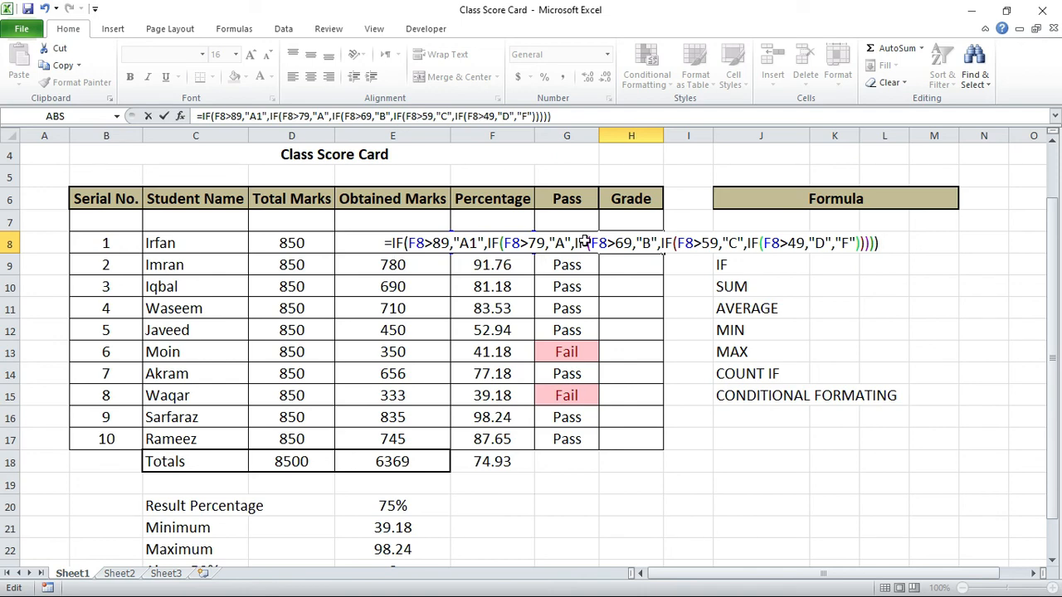
Step: Finish the H8 formula with "F" as the fallback grade and five closing parentheses, and enter it
{"action": "key", "text": "Tab"}
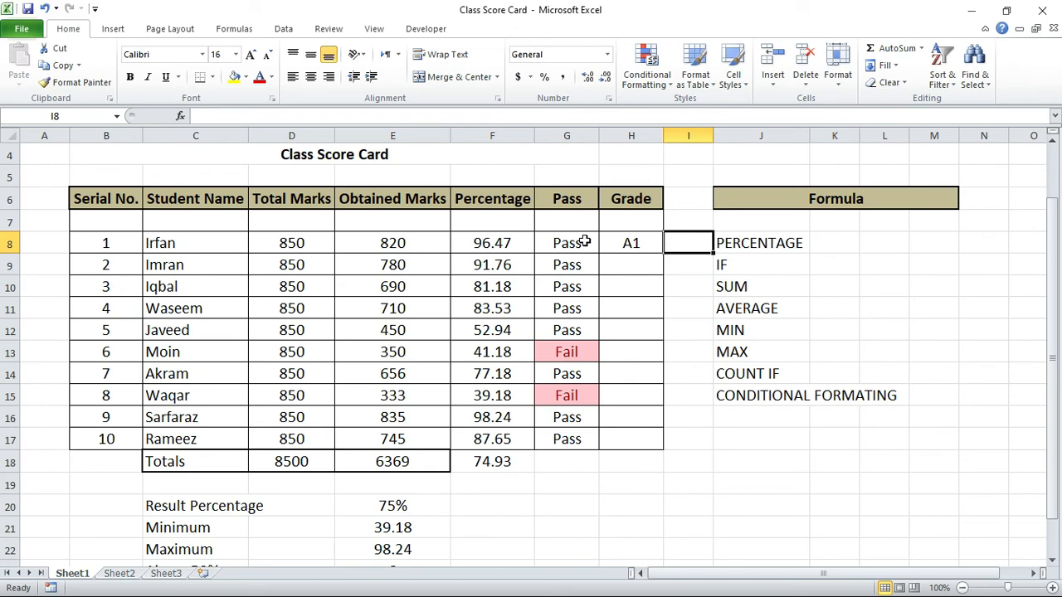
Step: Fill the Grade formula from H8 down through H17 for all ten students
{"action": "key", "text": "Left"}
{"action": "left_click_drag", "start_coordinate": [663, 253], "coordinate": [666, 282]}
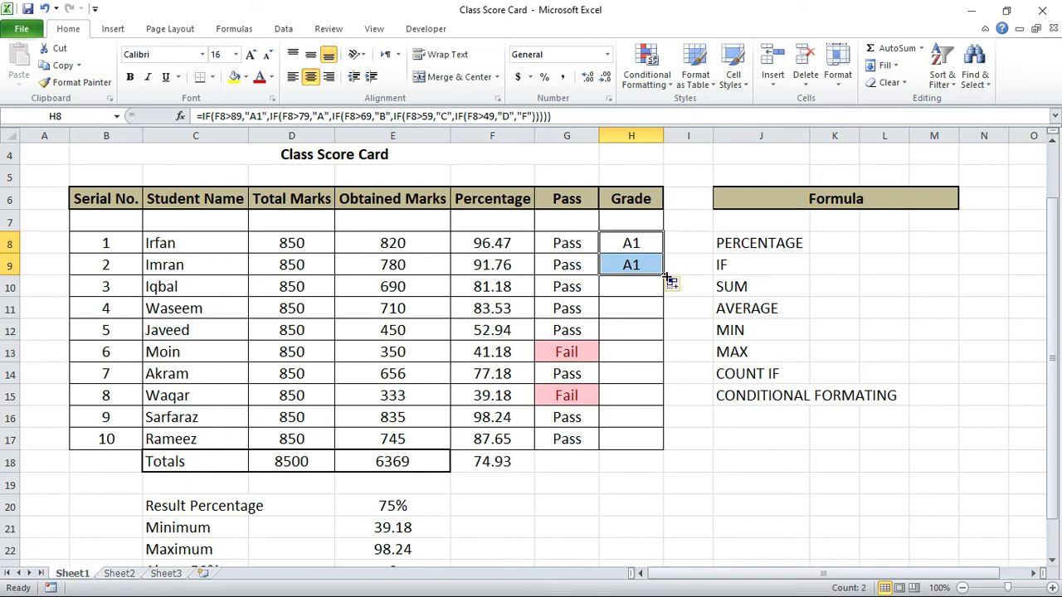
{"action": "left_click_drag", "start_coordinate": [666, 282], "coordinate": [663, 294]}
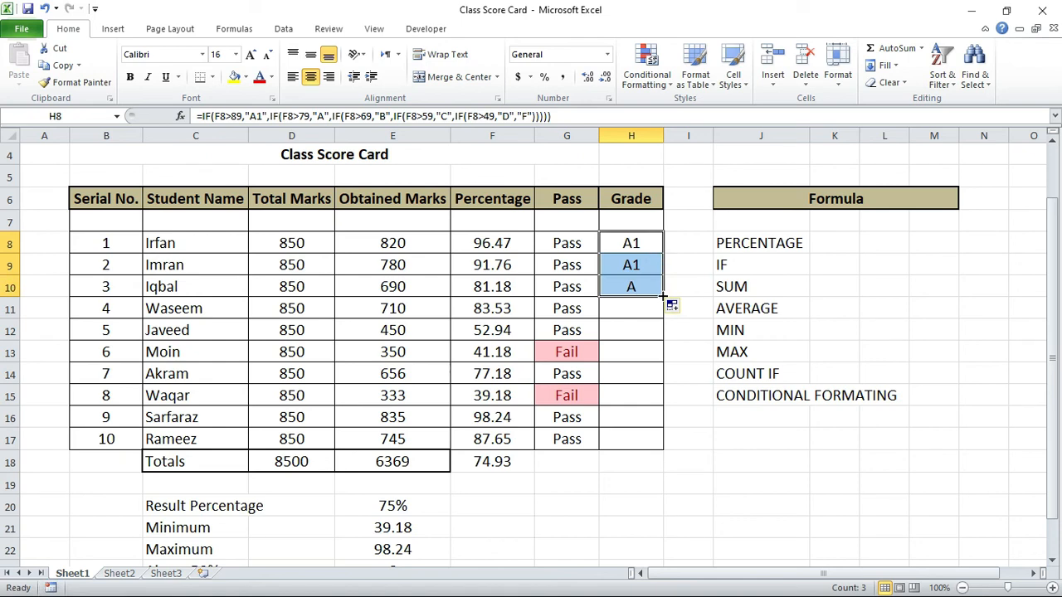
{"action": "left_click_drag", "start_coordinate": [663, 294], "coordinate": [664, 448]}
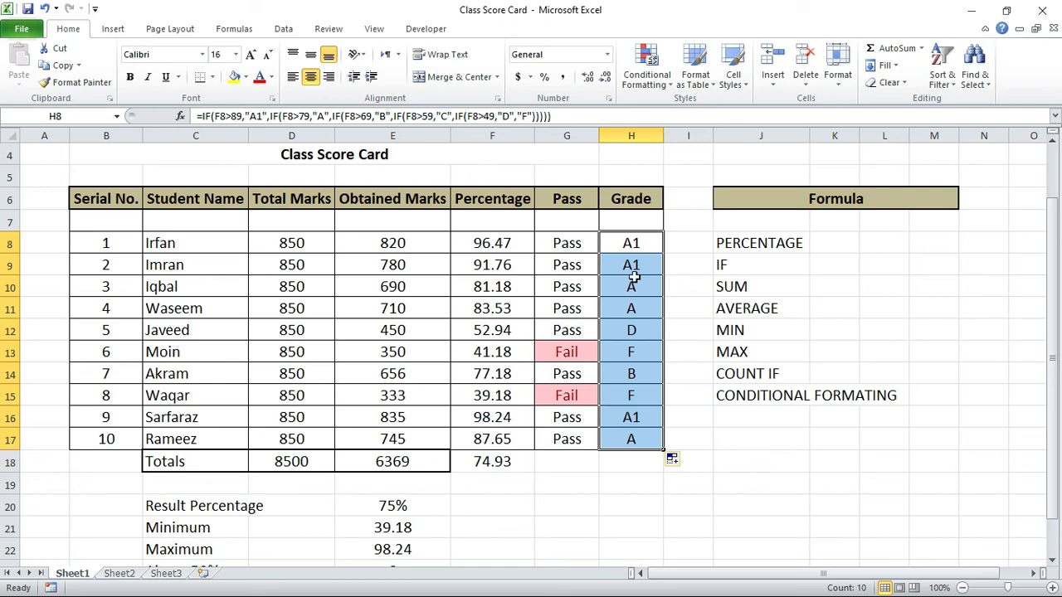
Step: Inspect the nested IF formulas in H8 and H12 and compare the H12 grade with its percentage in F12
{"action": "double_click", "coordinate": [646, 242]}
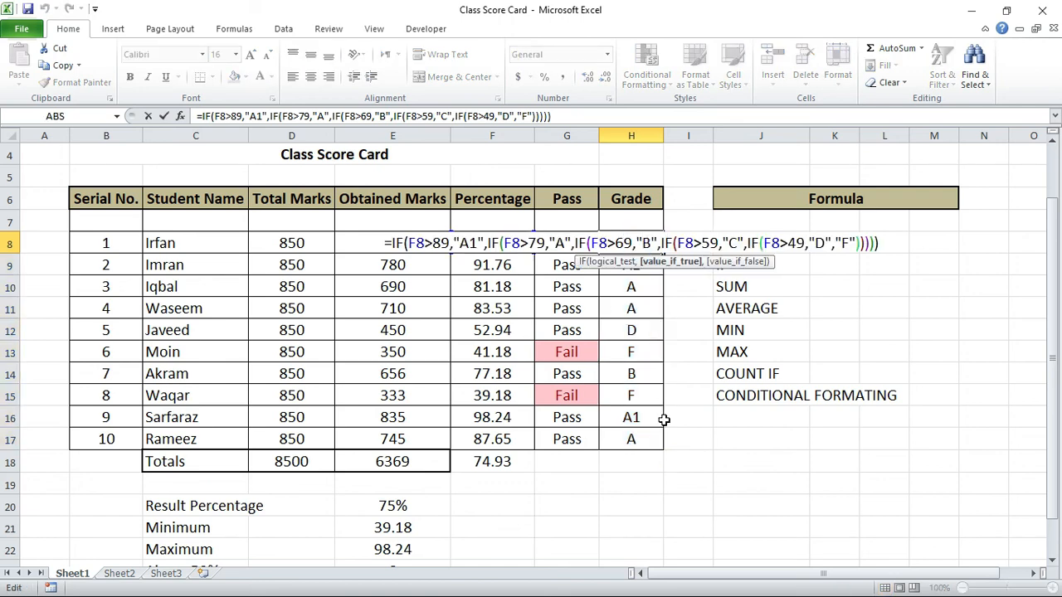
{"action": "key", "text": "ctrl+Return"}
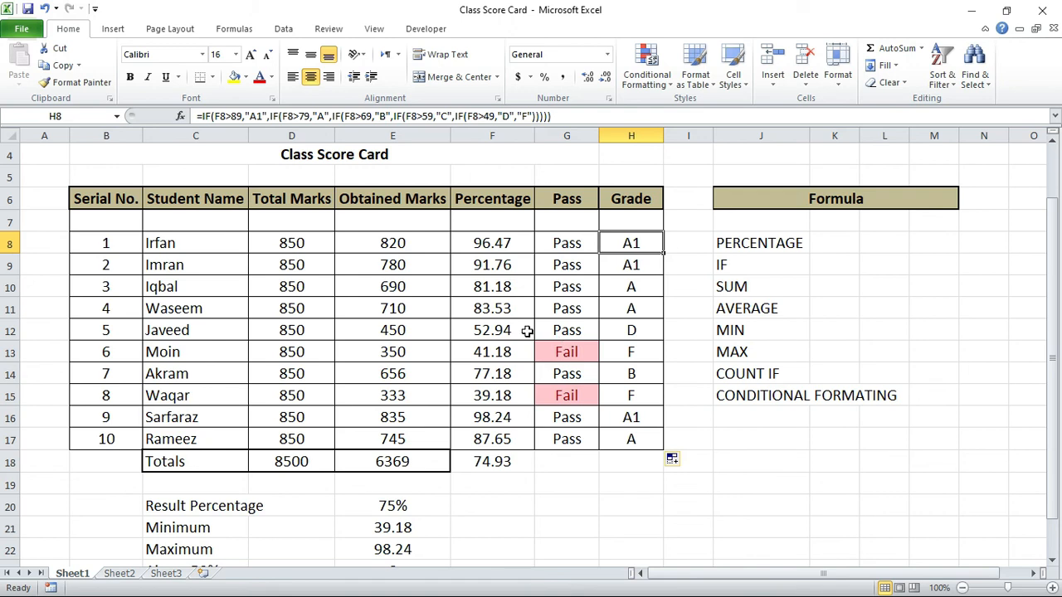
{"action": "left_click", "coordinate": [527, 331]}
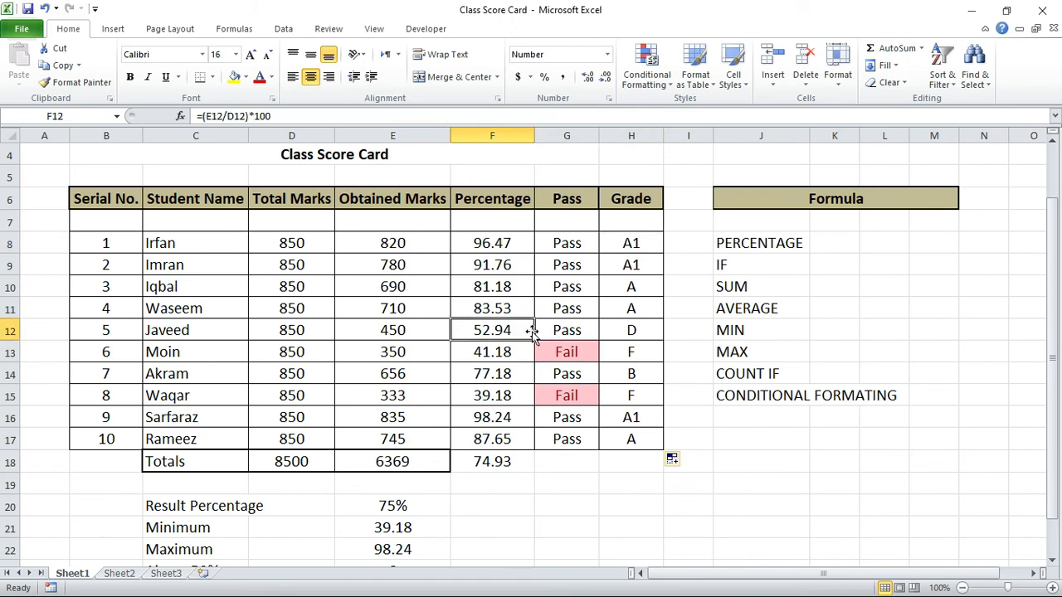
{"action": "double_click", "coordinate": [614, 331]}
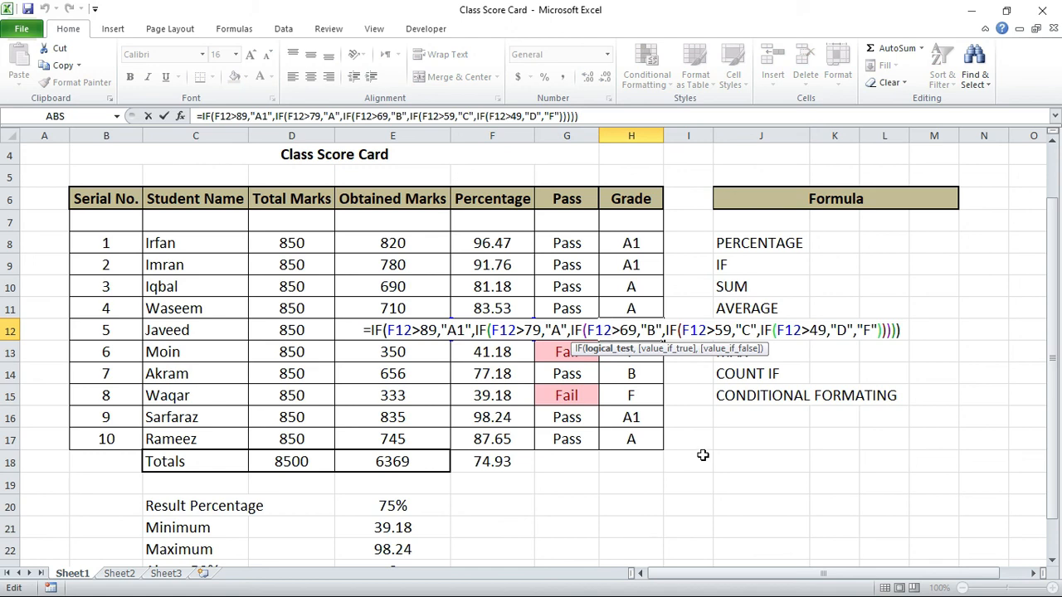
{"action": "key", "text": "ctrl+Return"}
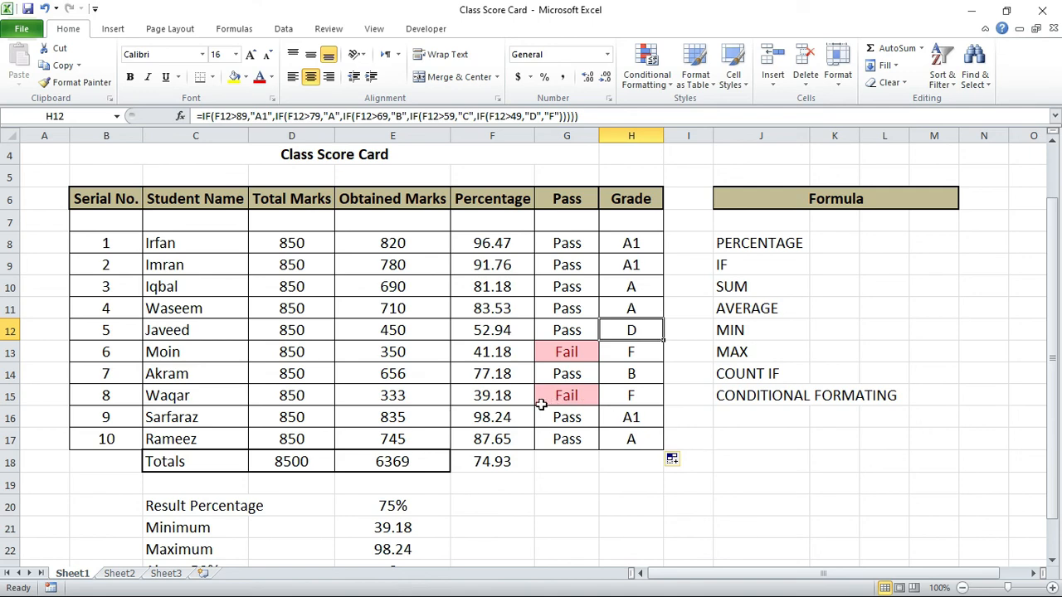
{"action": "left_click", "coordinate": [495, 336]}
Step: Set the obtained marks in E11 to 521 to test the Grade formula
{"action": "left_click", "coordinate": [399, 308]}
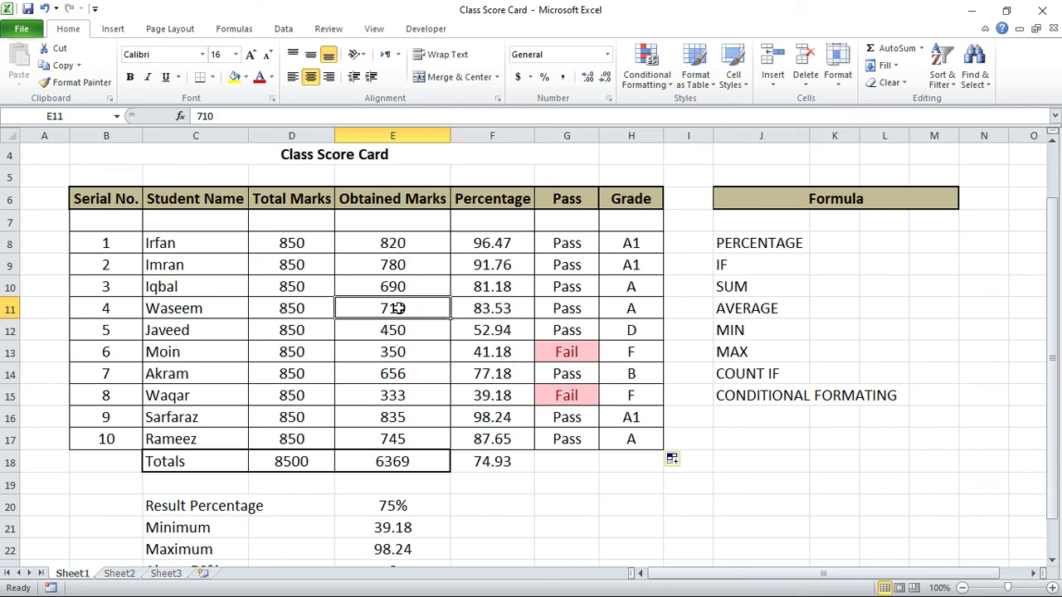
{"action": "type", "text": "521"}
{"action": "key", "text": "Tab"}
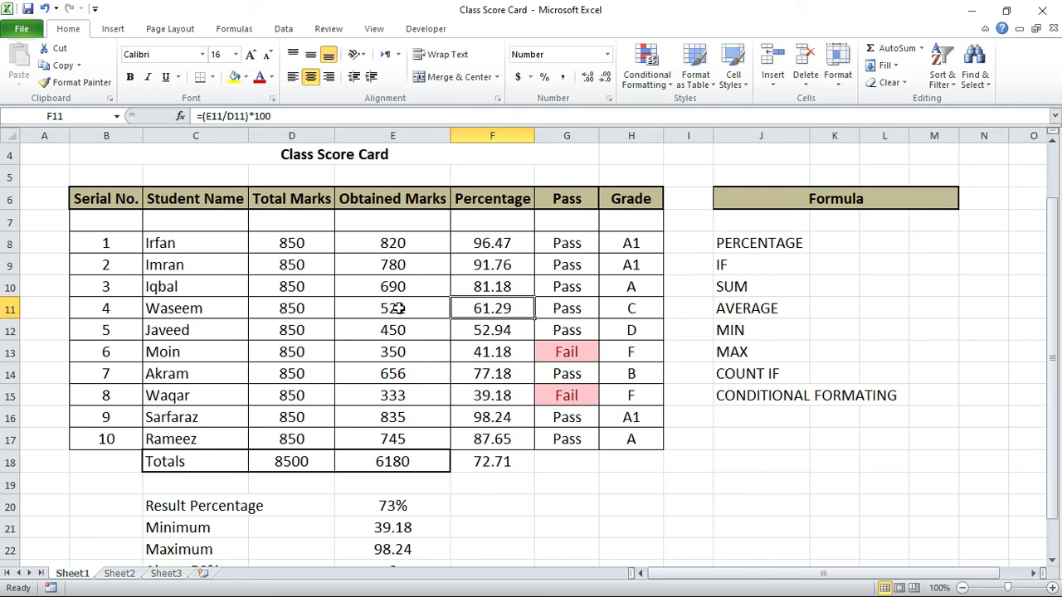
Step: Review the finished score card, covering the H8 Grade formula, the title, the formula list, the G11 Pass formula and the summary rows
{"action": "scroll", "coordinate": [399, 308], "scroll_direction": "up", "scroll_amount": 1}
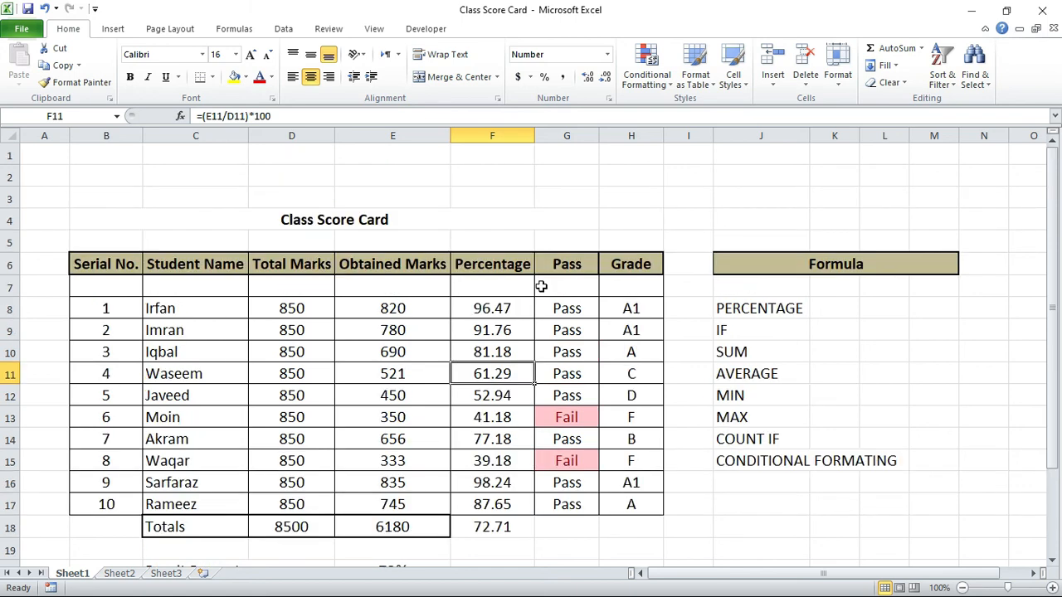
{"action": "left_click", "coordinate": [636, 307]}
{"action": "scroll", "coordinate": [637, 307], "scroll_direction": "down", "scroll_amount": 1}
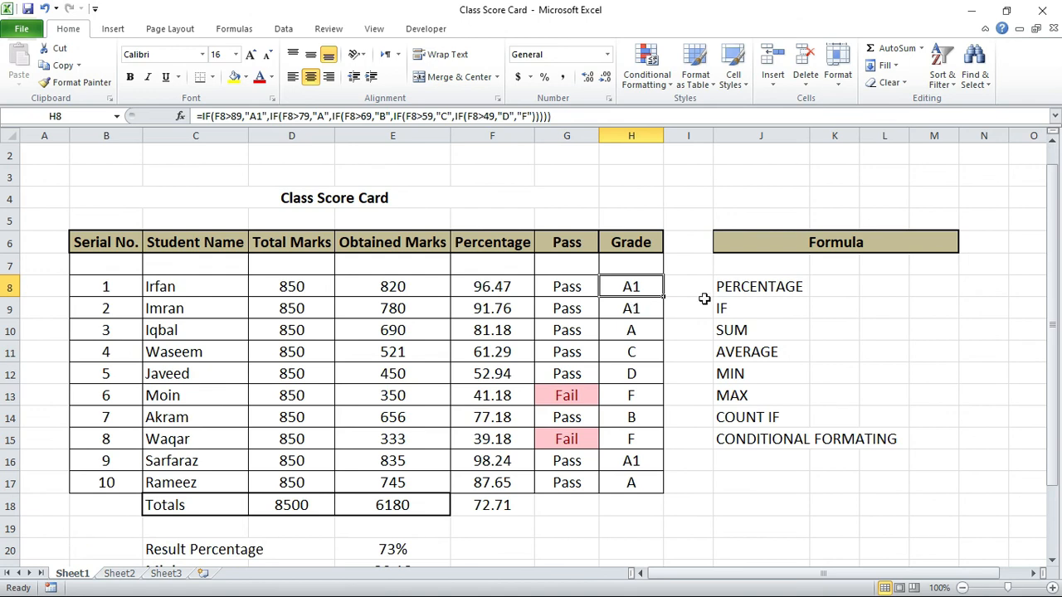
{"action": "left_click", "coordinate": [351, 199]}
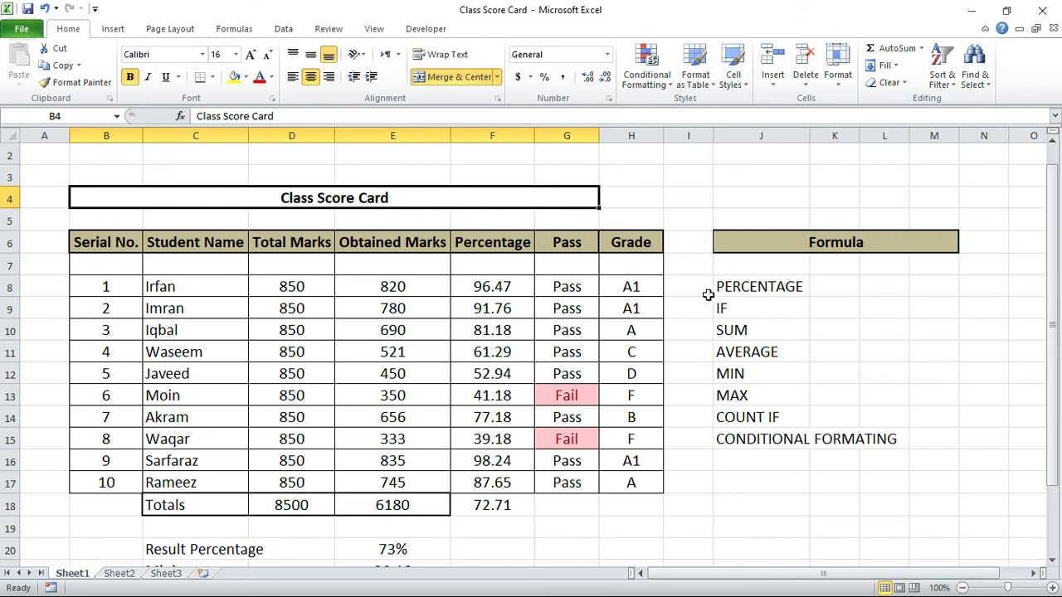
{"action": "left_click", "coordinate": [756, 281]}
{"action": "right_click", "coordinate": [757, 281]}
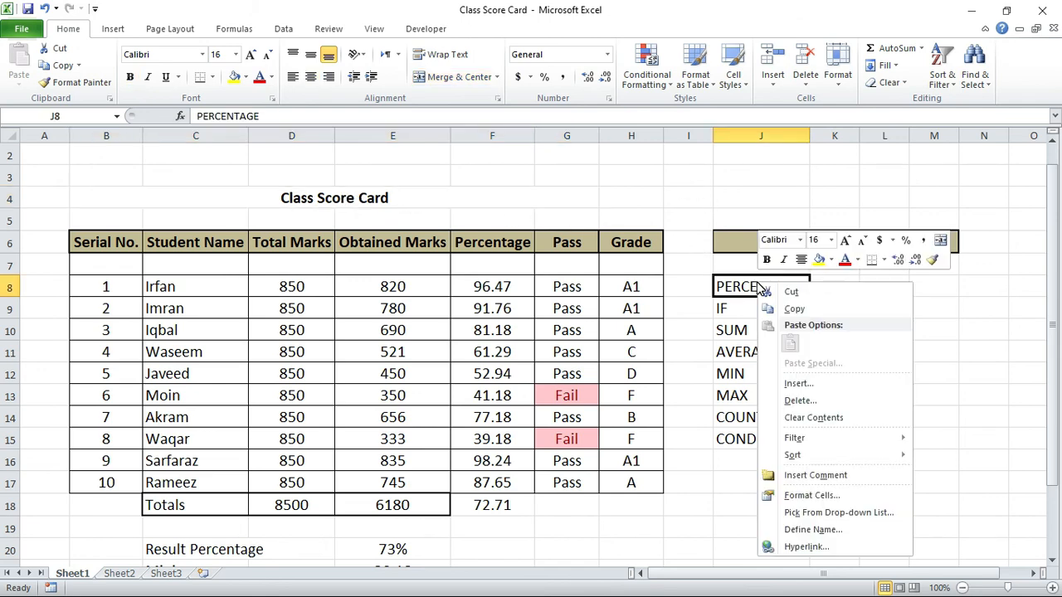
{"action": "left_click", "coordinate": [744, 439]}
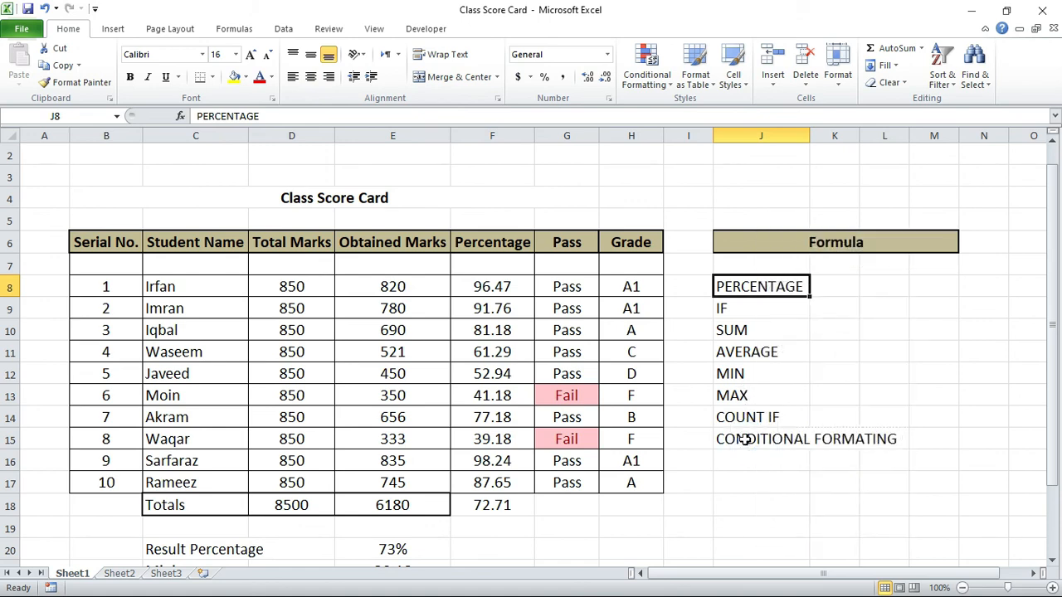
{"action": "left_click", "coordinate": [542, 348]}
{"action": "scroll", "coordinate": [542, 348], "scroll_direction": "down", "scroll_amount": 2}
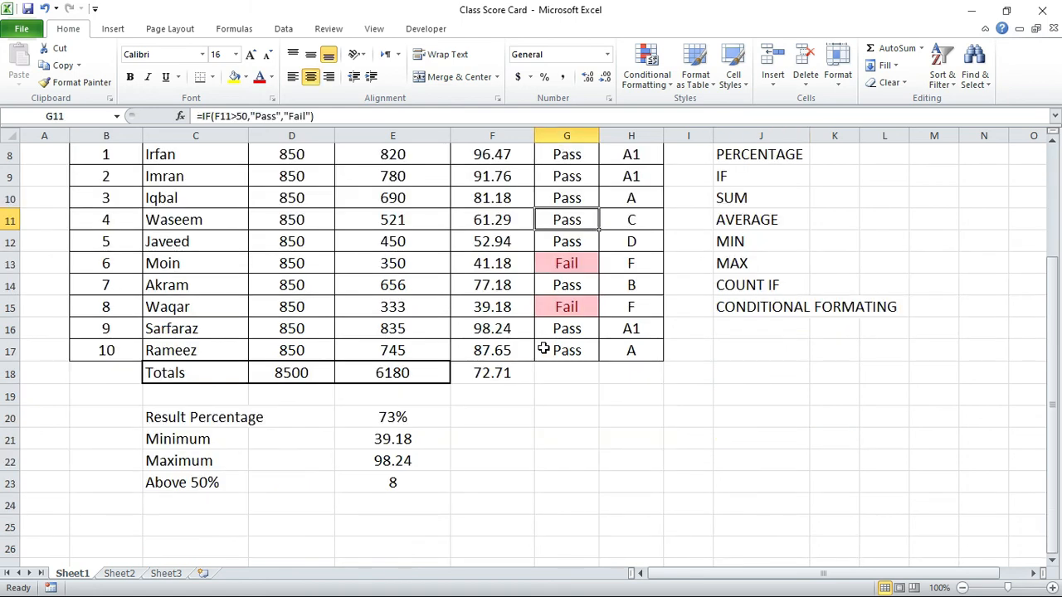